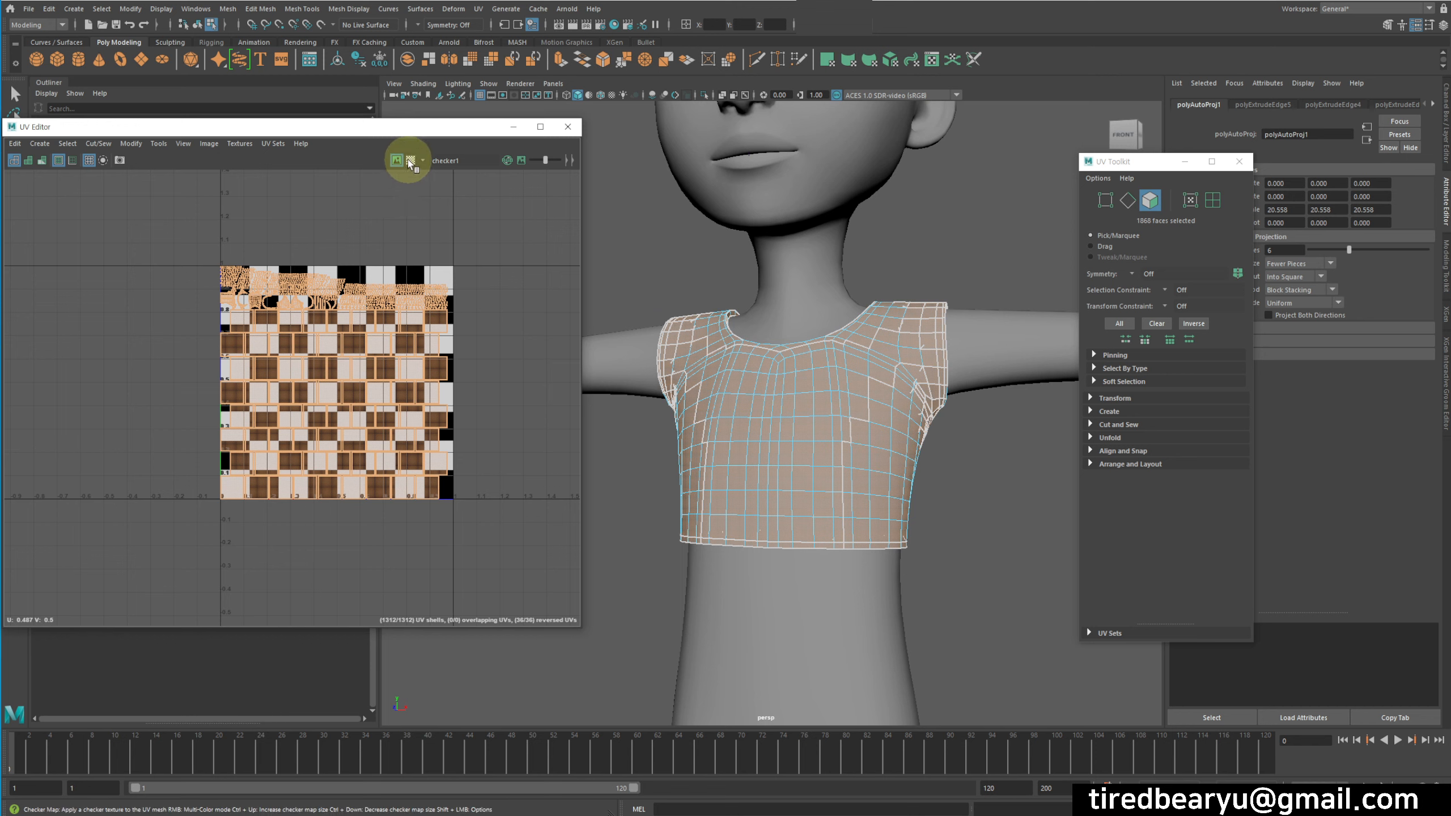
Display the checker map on the shirt mesh and inspect its UV pattern from the front and at an angle.
click(410, 159)
alt+drag(645, 226, 1027, 218)
click(1026, 215)
alt+middle_drag(912, 366, 882, 352)
click(883, 357)
alt+drag(954, 426, 897, 485)
alt+right_drag(897, 484, 1023, 474)
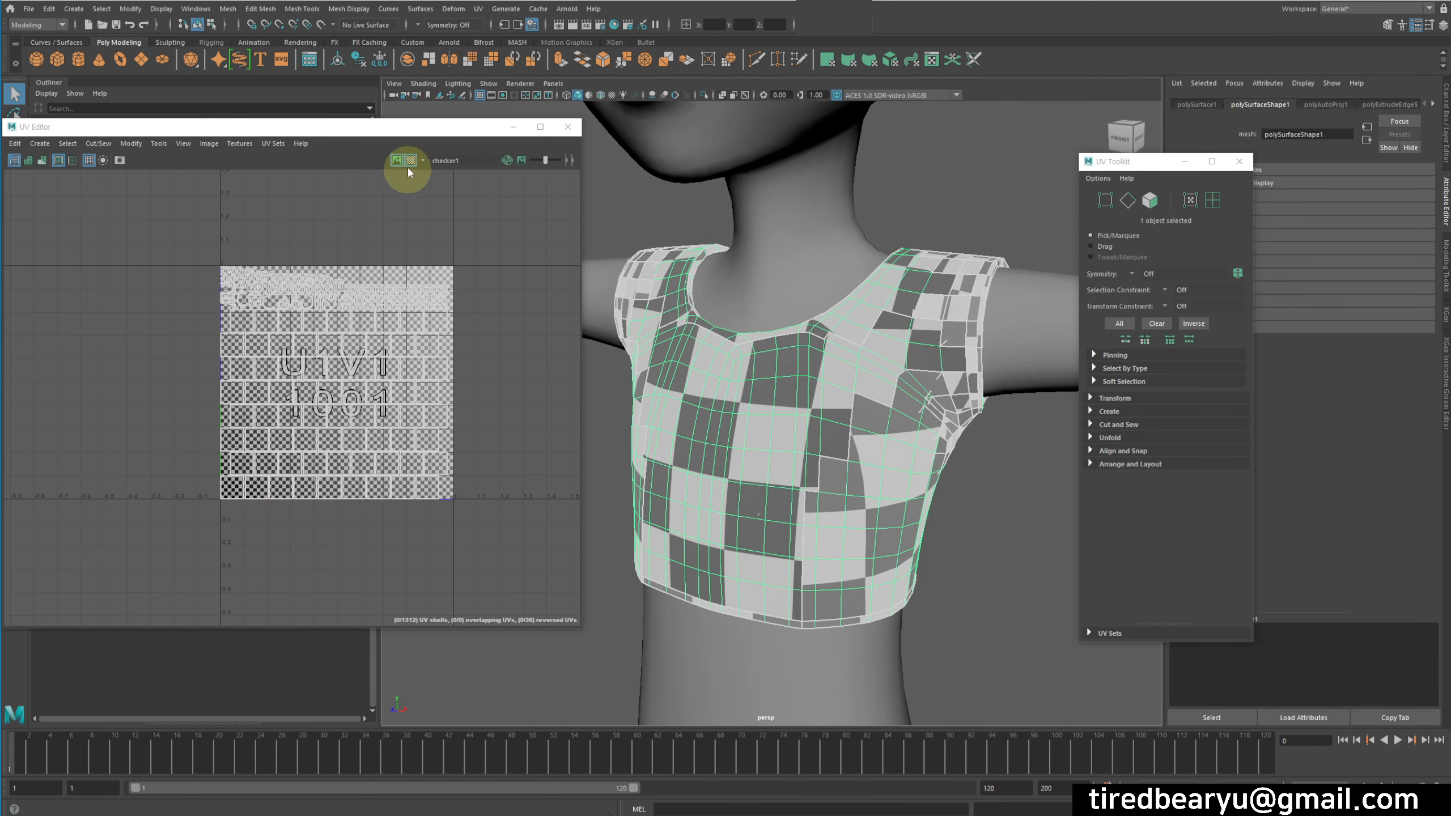
mouse_move(902, 415)
alt+mouse_down()
mouse_move(946, 411)
mouse_move(937, 389)
mouse_move(865, 393)
mouse_move(955, 408)
mouse_move(928, 417)
alt+mouse_up()
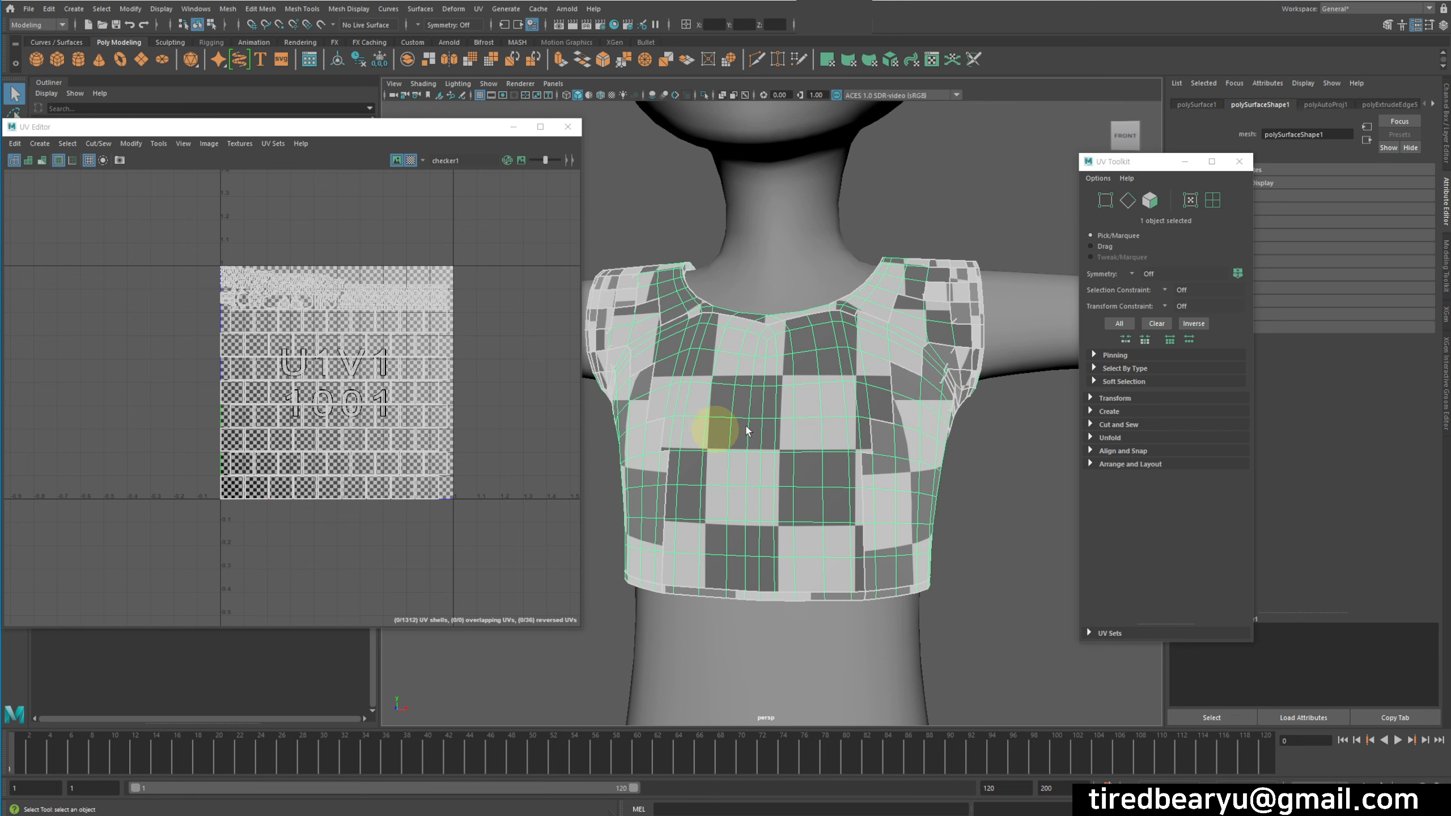
Try to unfold the whole shirt's UVs, accepting the fix for non-manifold geometry, and examine the resulting layout.
click(978, 222)
click(741, 357)
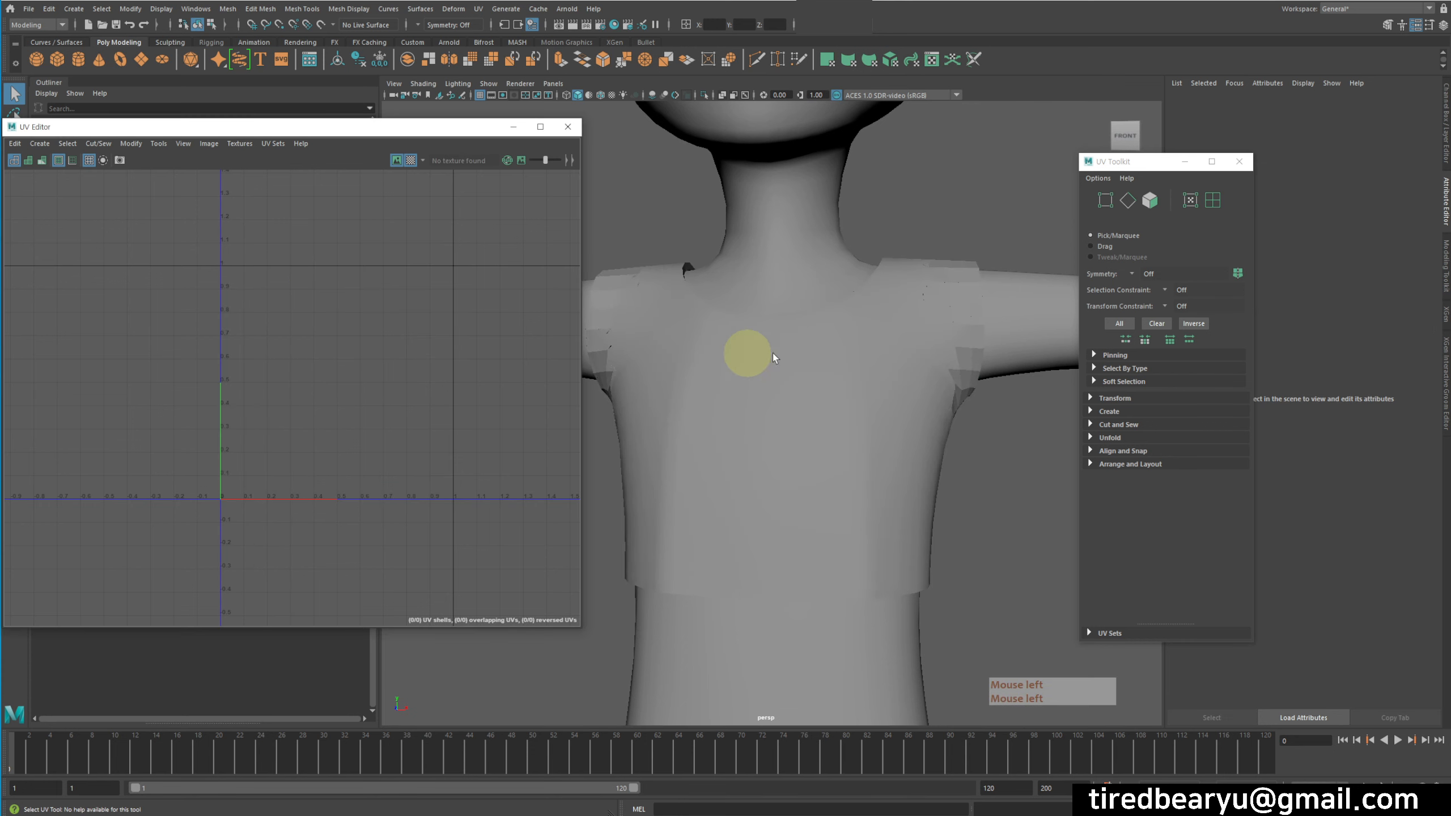
click(630, 268)
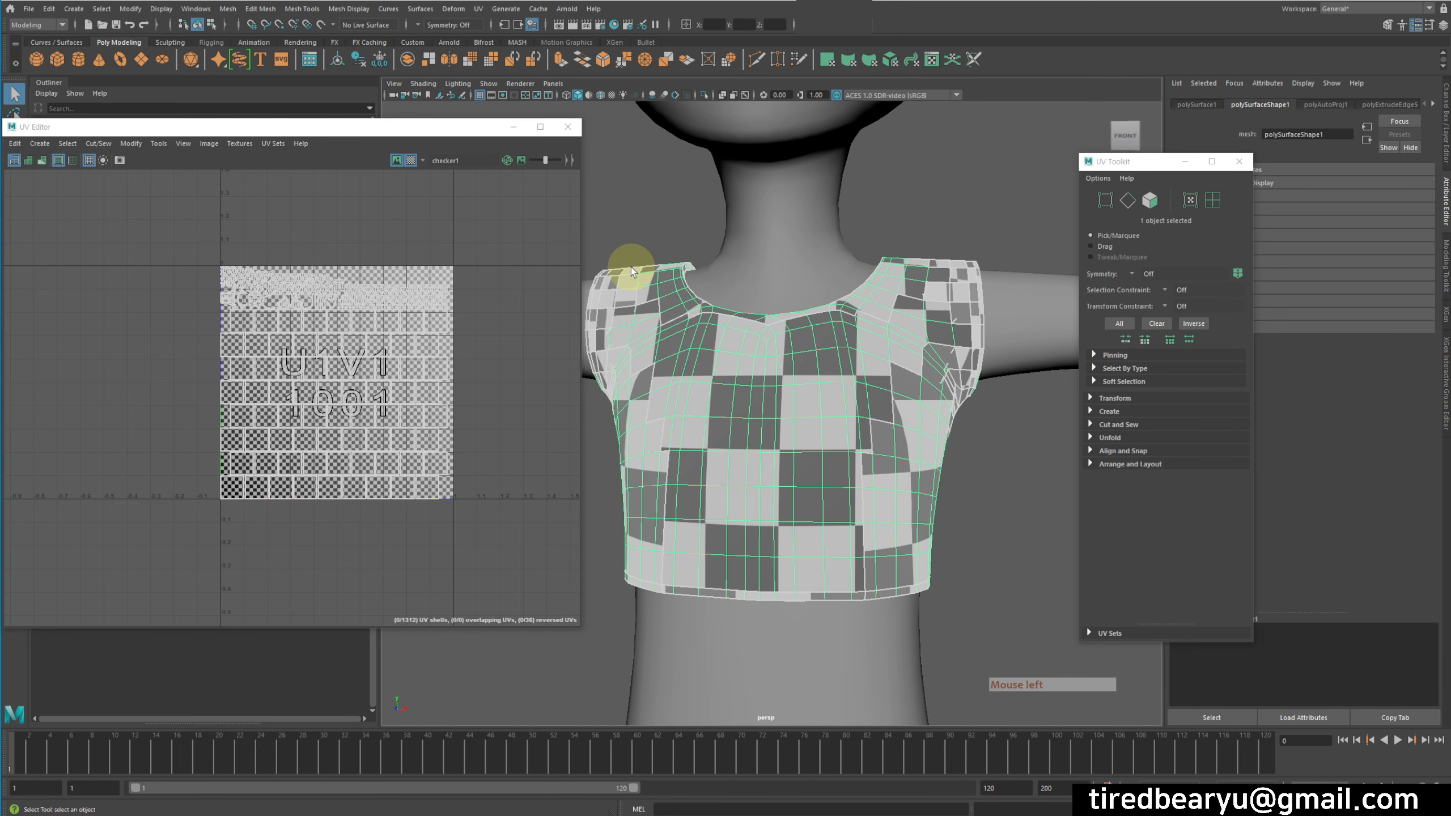
drag(340, 137, 412, 128)
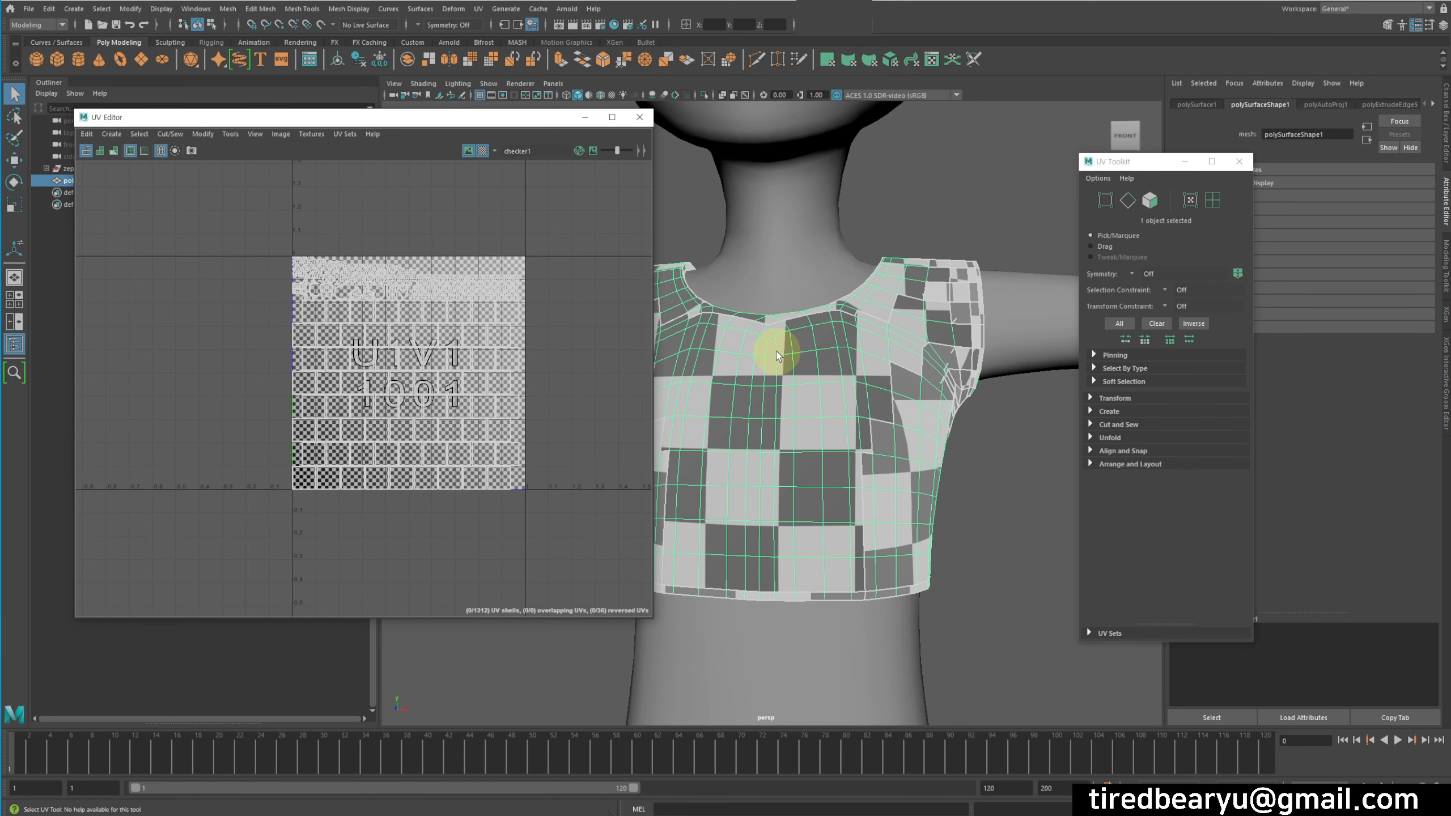
click(200, 135)
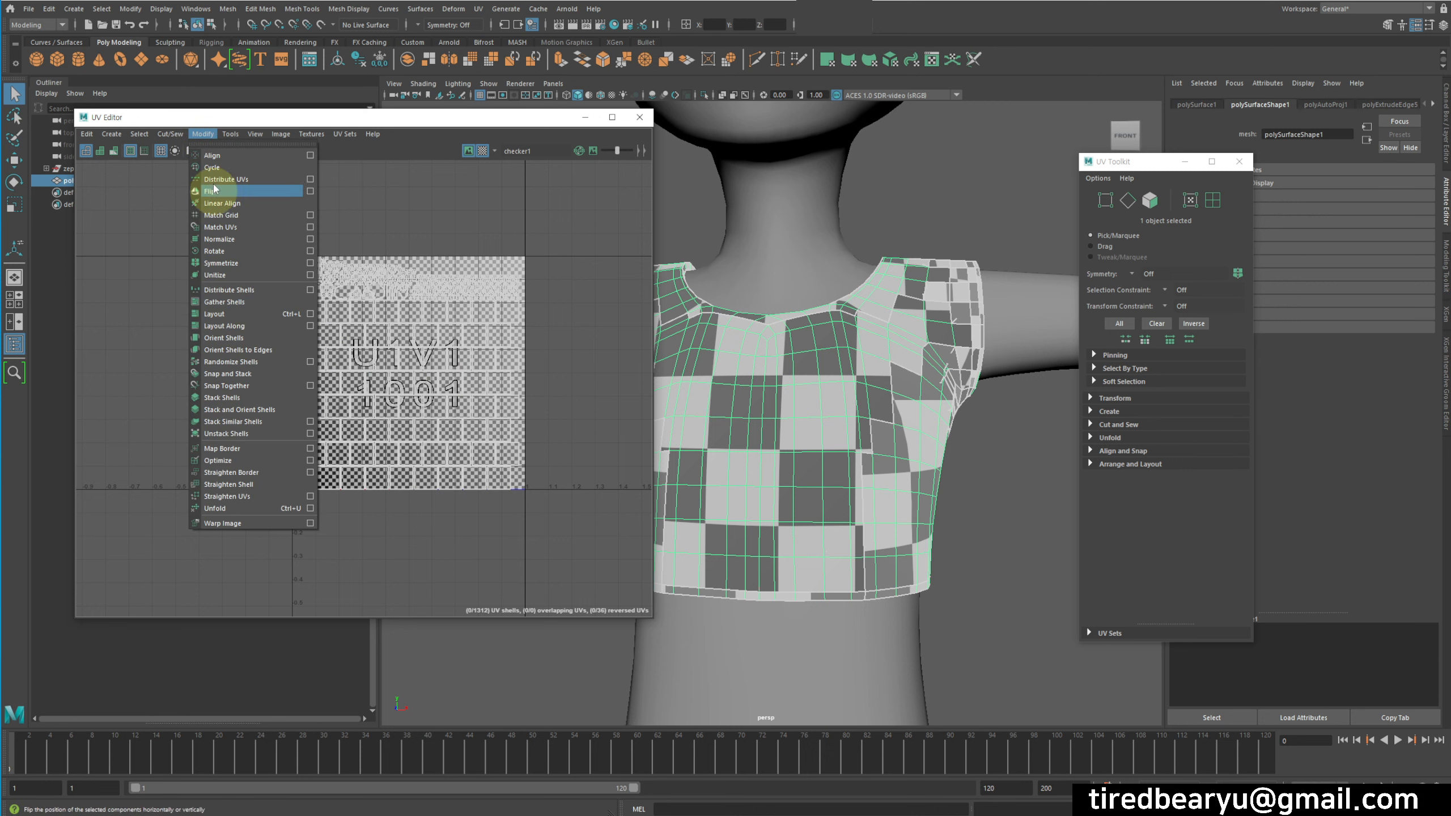
click(228, 507)
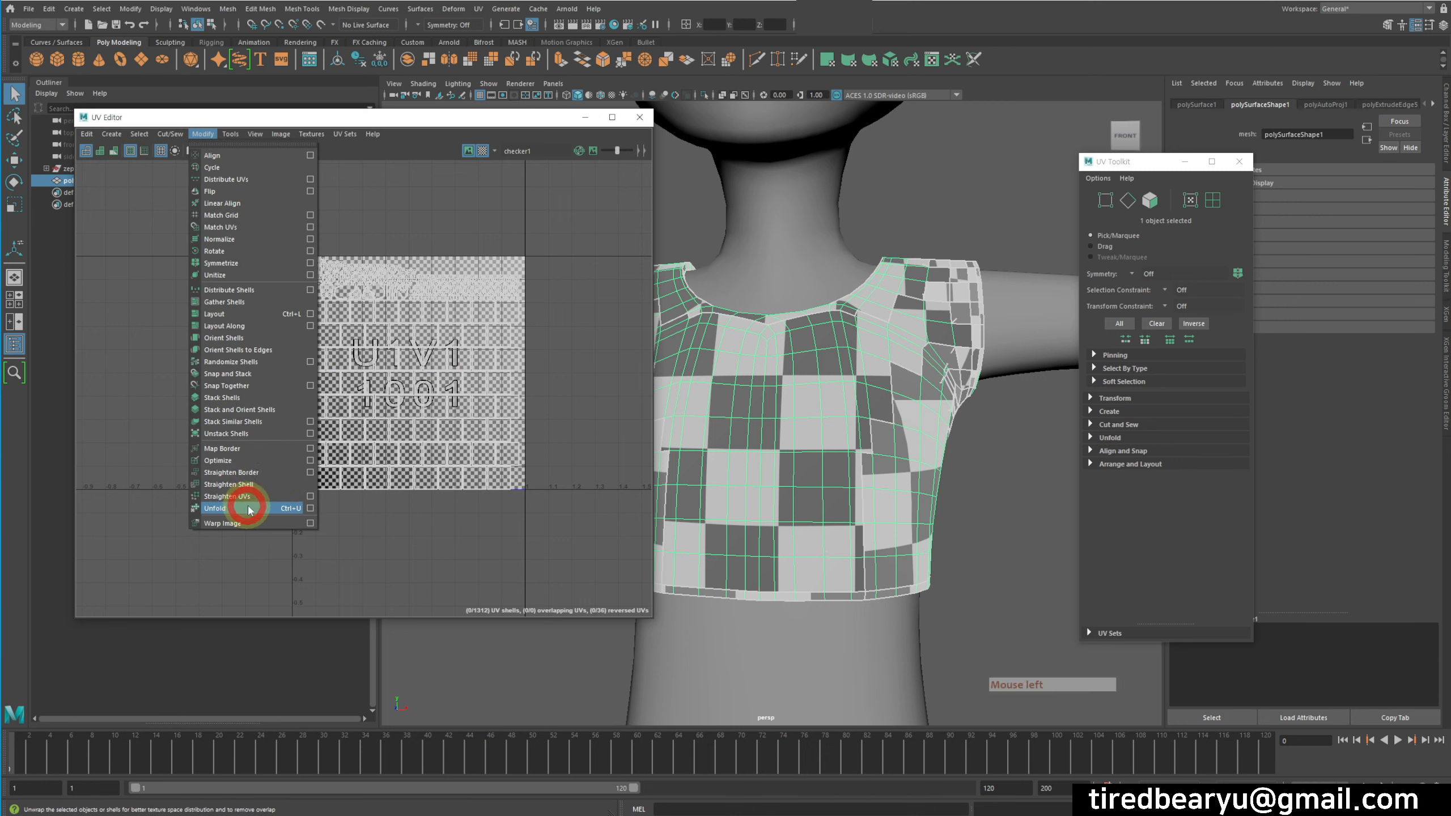
drag(782, 347, 742, 273)
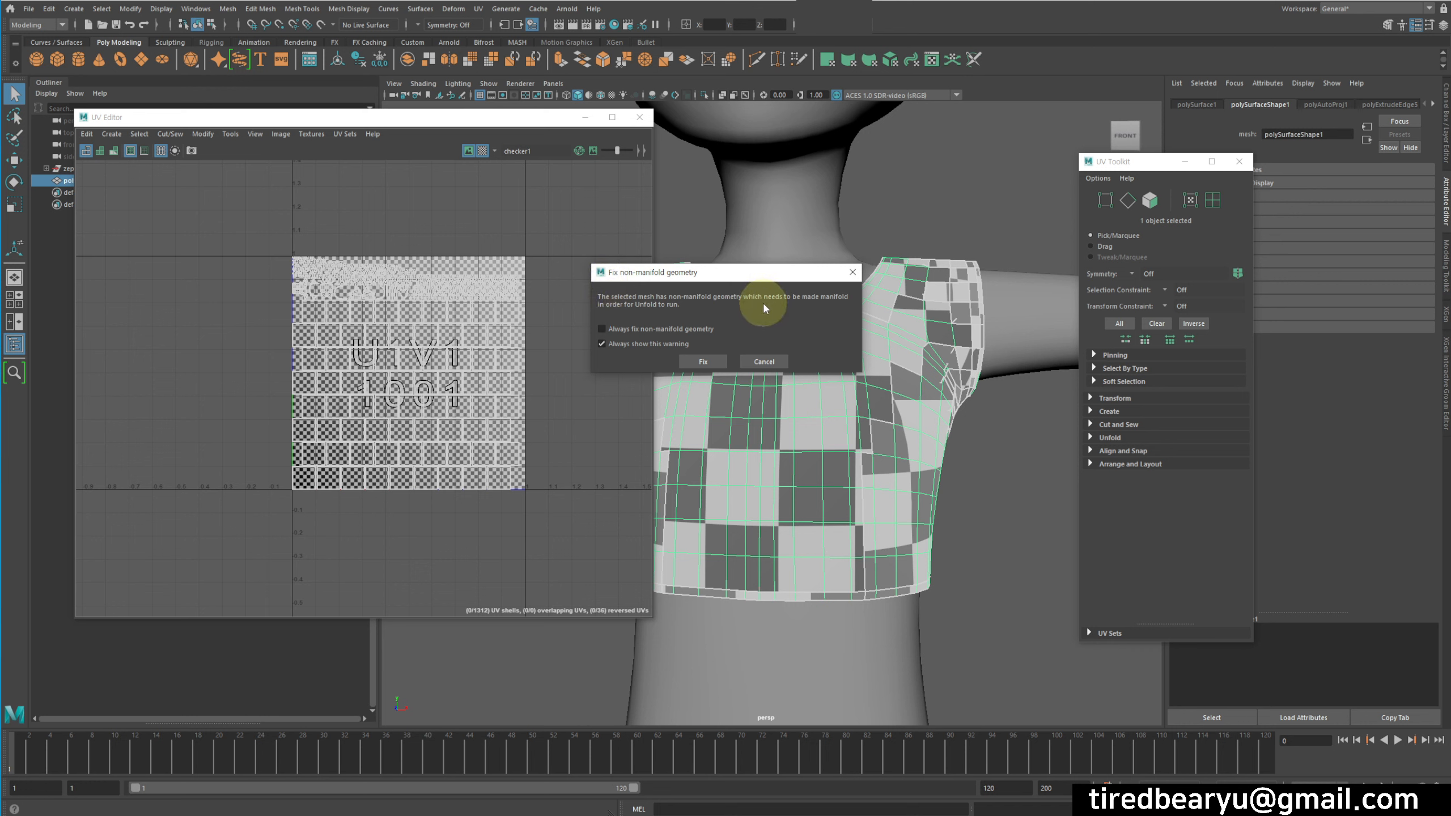
click(707, 362)
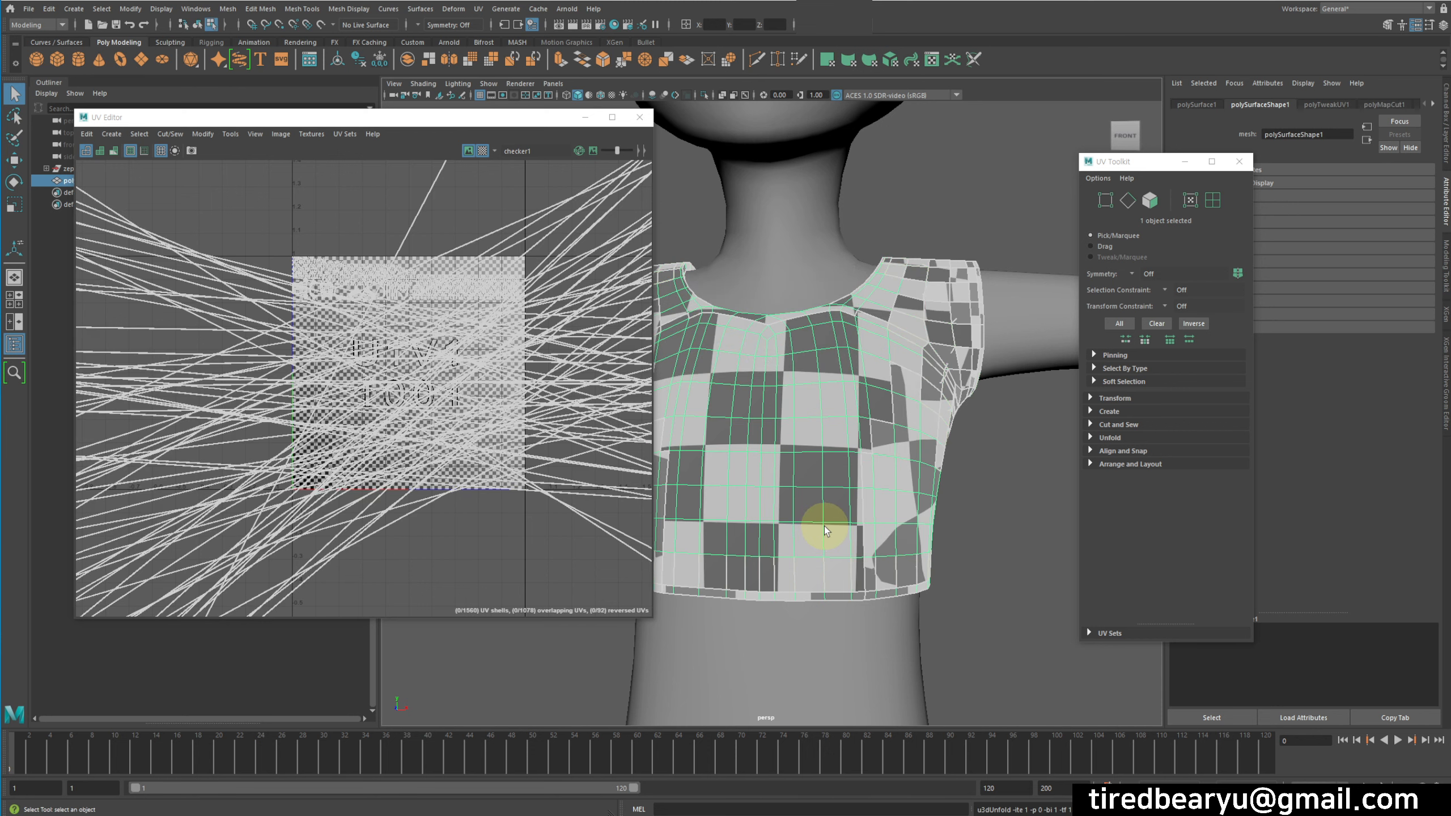
alt+scroll(547, 462, down, 5)
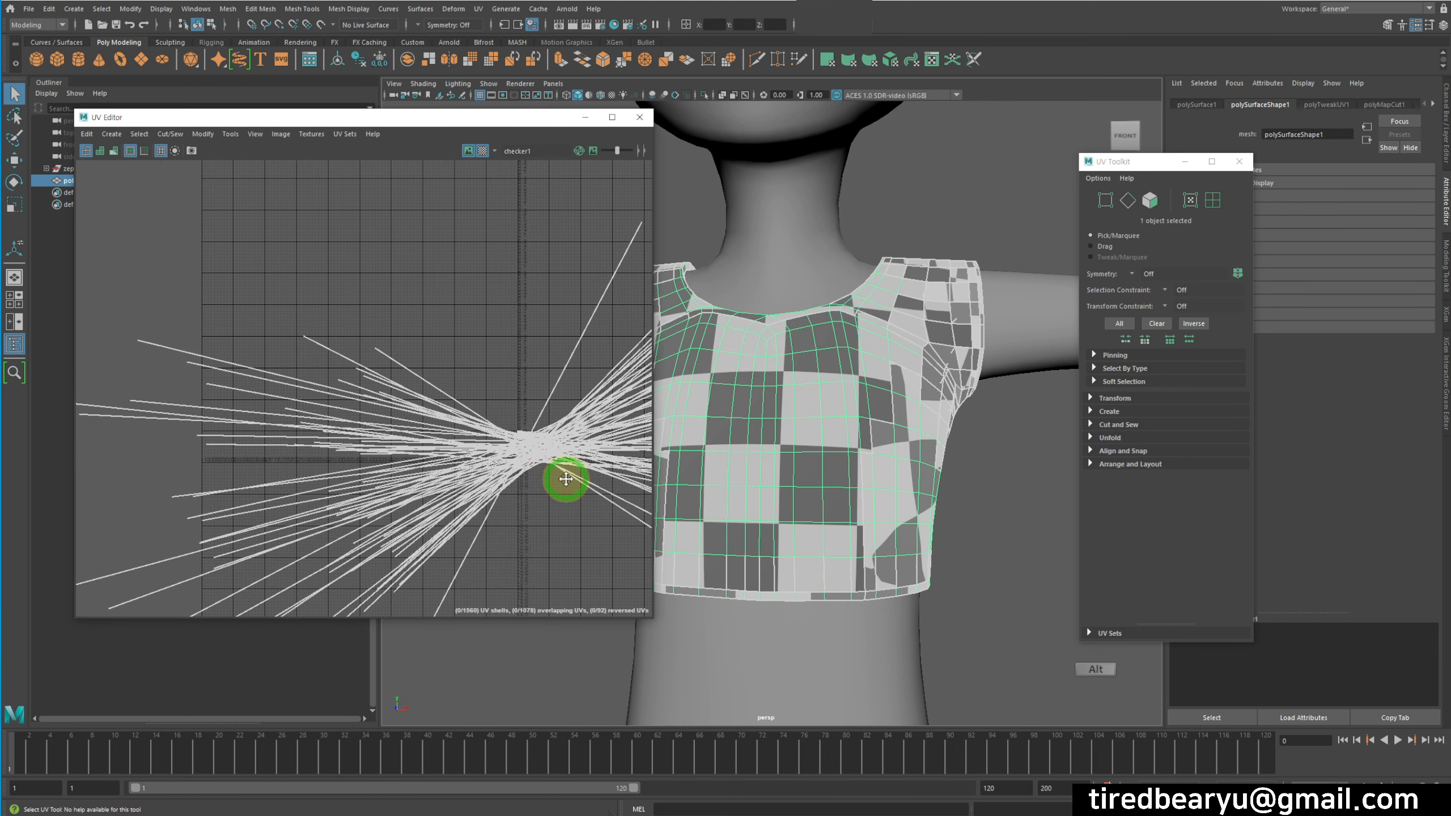
alt+middle_drag(548, 462, 475, 335)
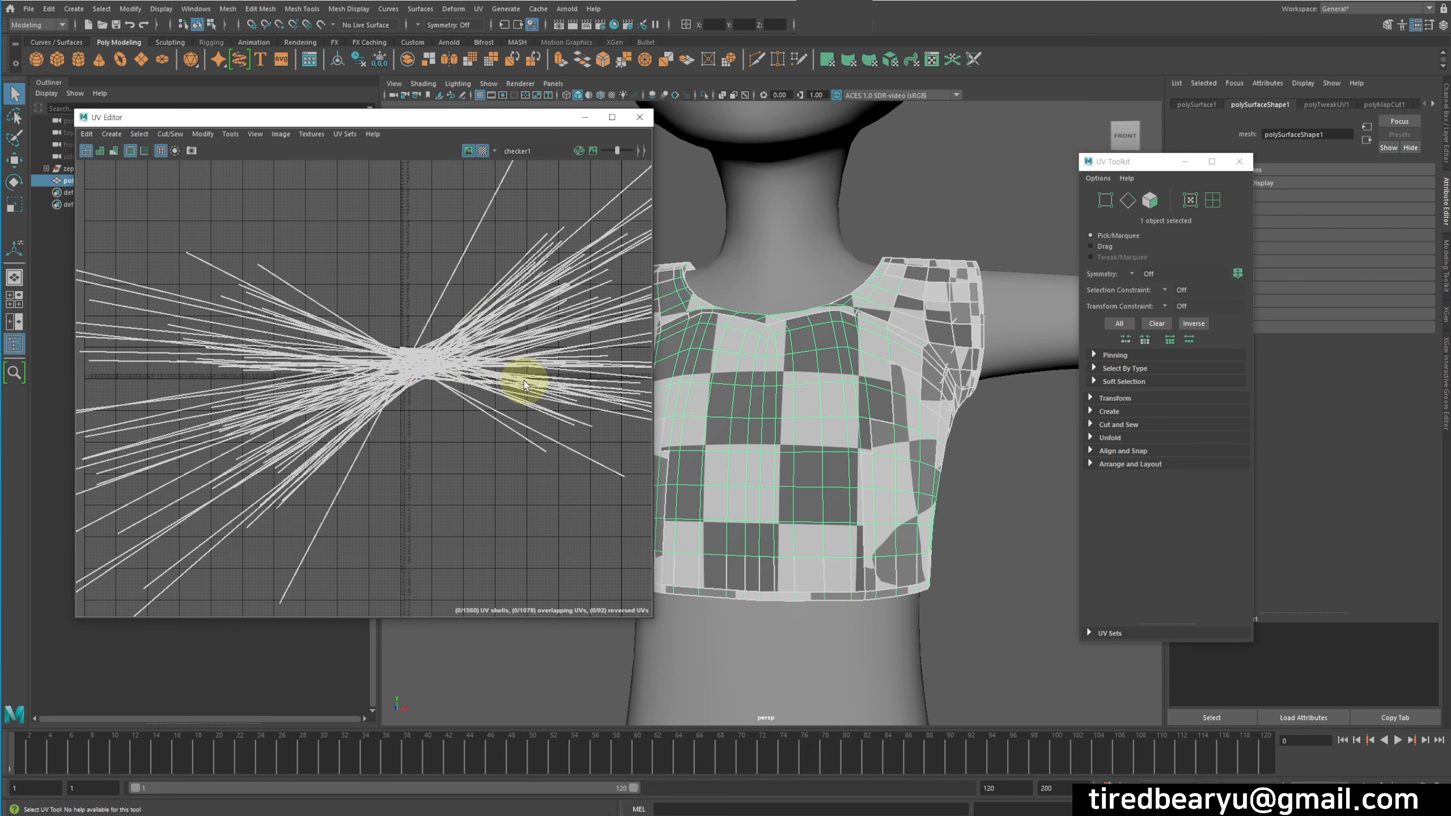
click(988, 182)
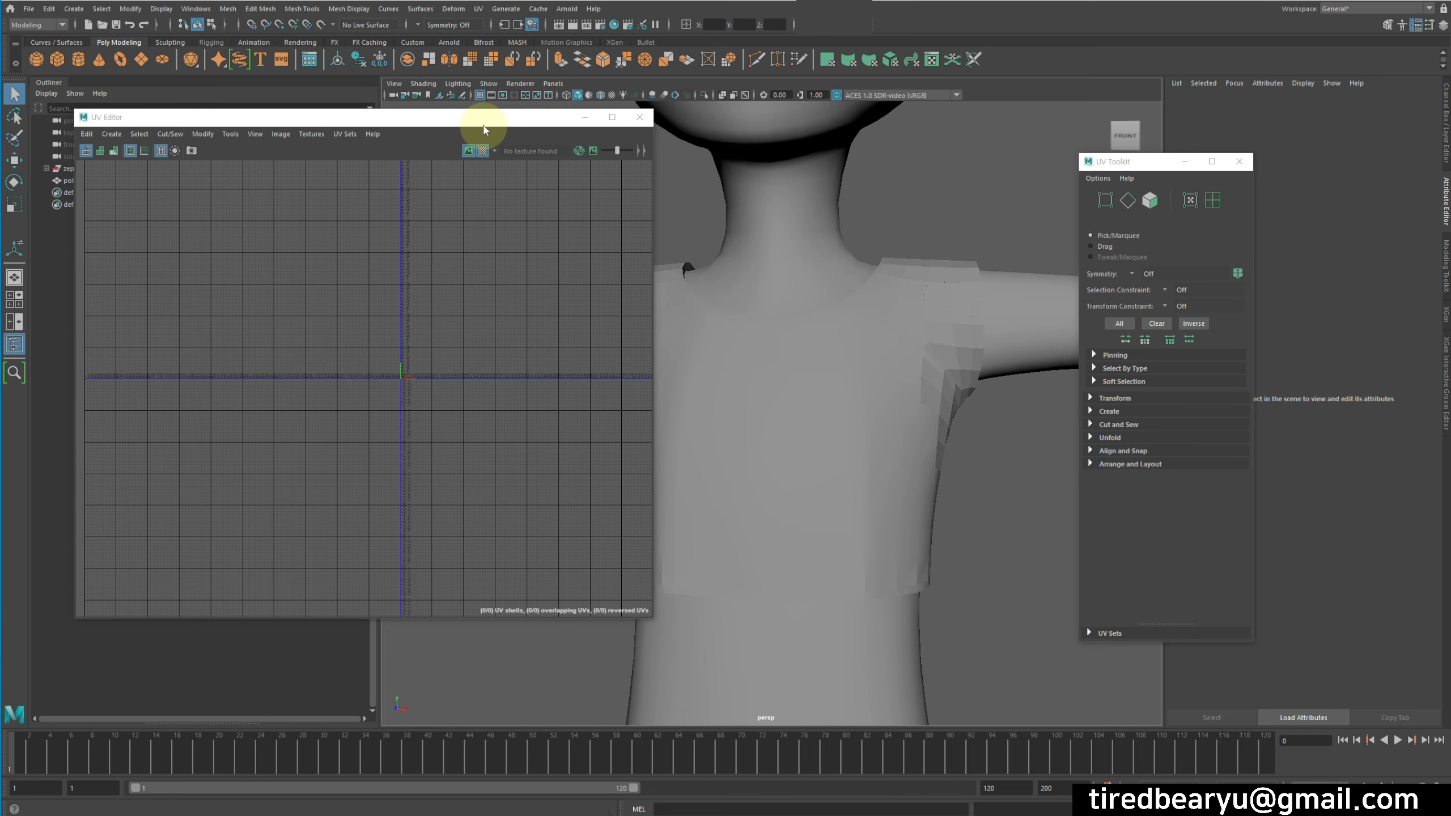
Select the connected faces of the shirt's front shell and move them sideways away from the body.
drag(480, 119, 272, 135)
click(812, 385)
right_drag(834, 389, 930, 409)
alt+drag(930, 408, 823, 373)
right_drag(822, 372, 812, 407)
double_click(809, 402)
alt+drag(925, 468, 898, 468)
key(w)
drag(891, 406, 671, 415)
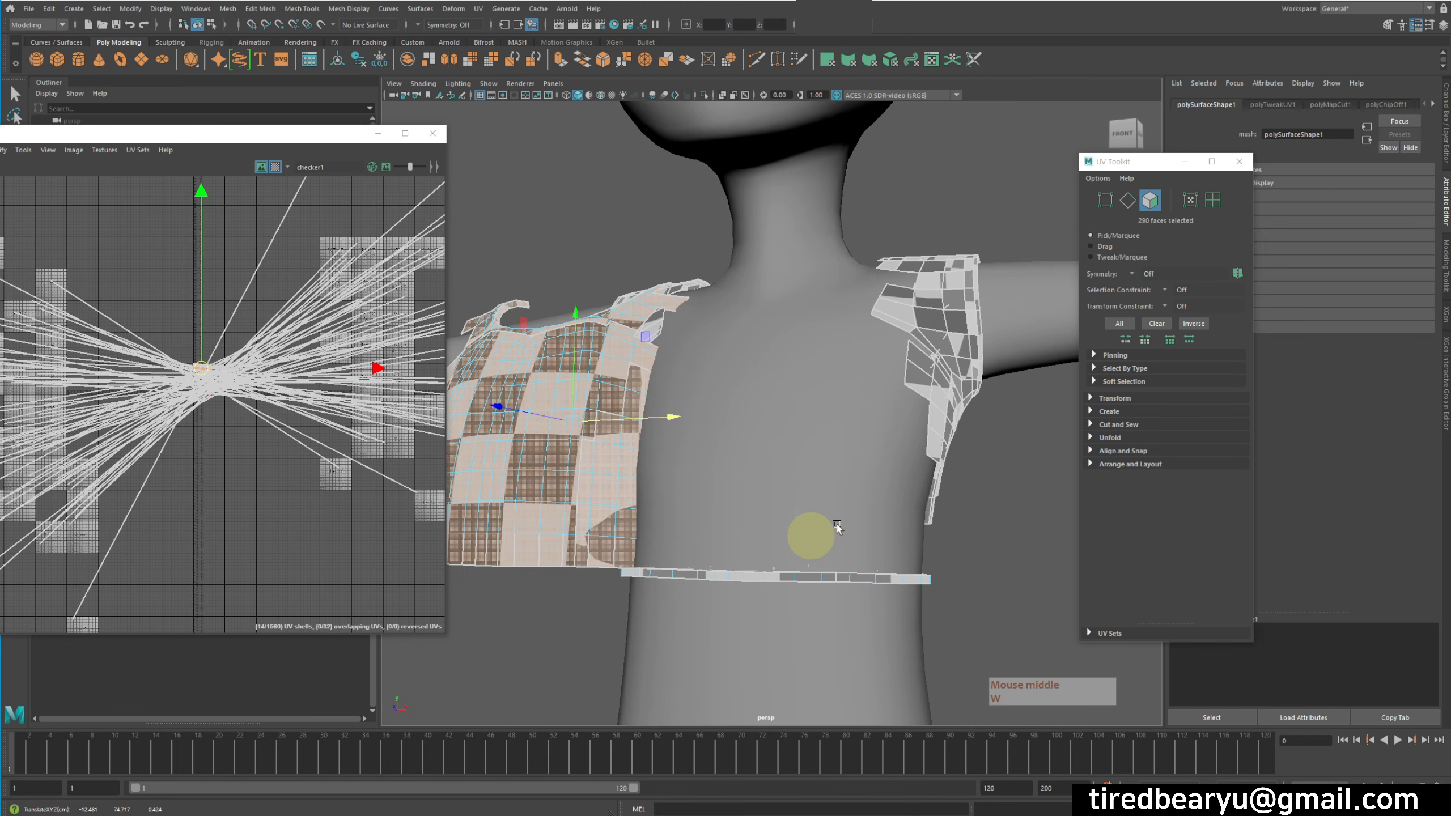
click(947, 415)
Undo the face move and the UV unfold with its non-manifold fix on the shirt.
key(z)
key(z)
key(z)
key(z)
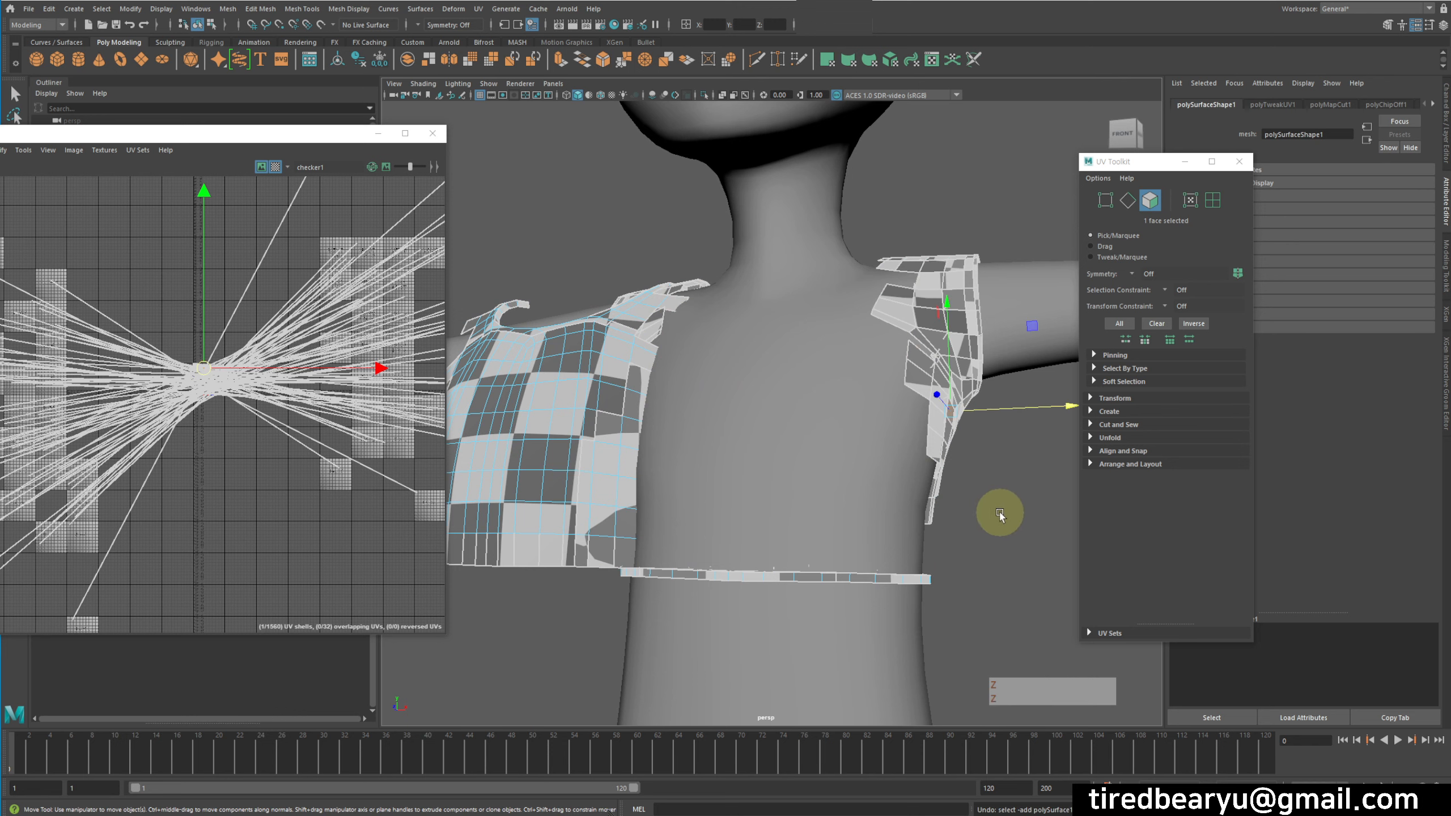
key(z)
key(z)
key(z)
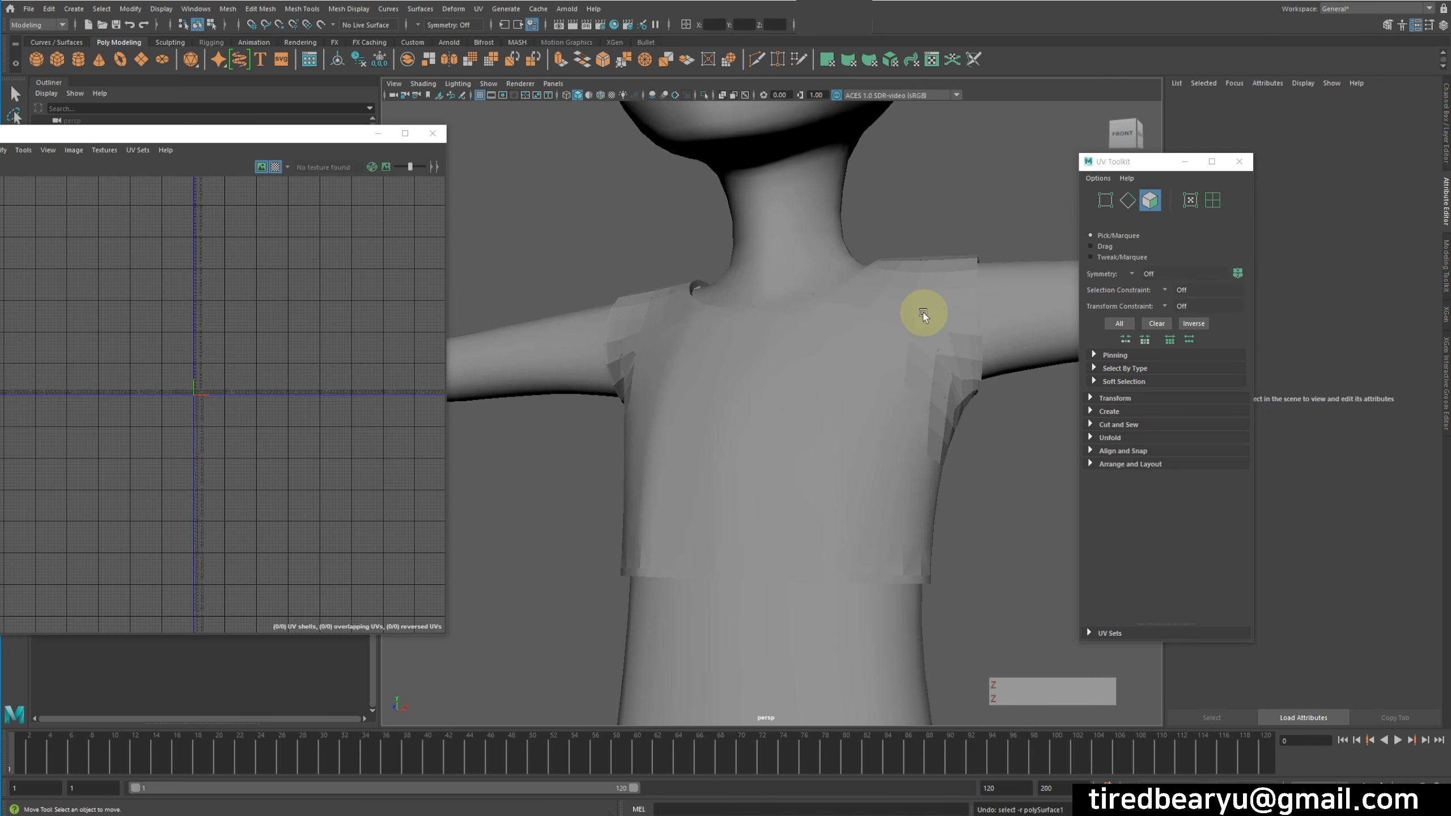
key(z)
key(z)
key(z)
key(z)
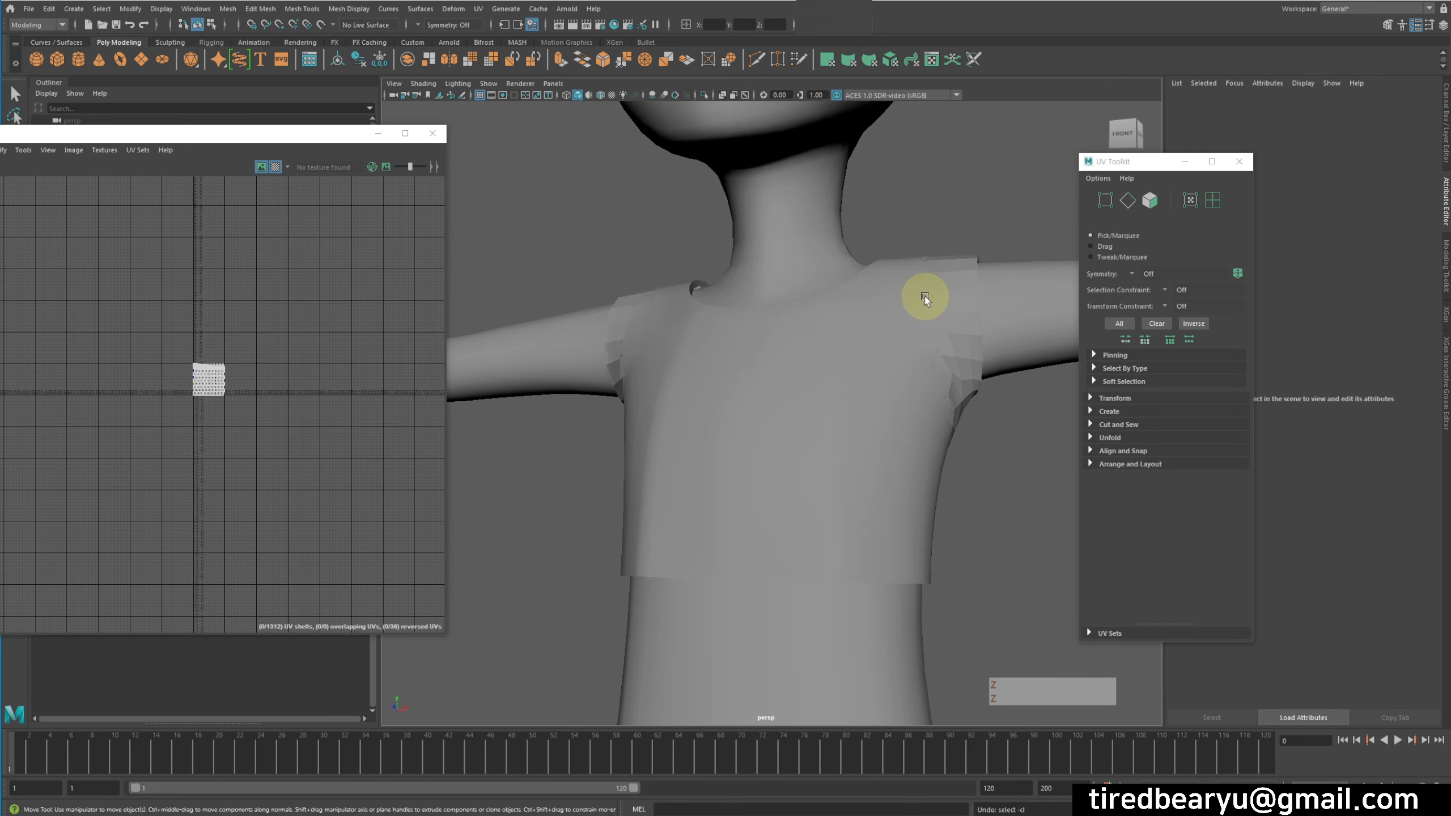
Close the UV Toolkit and UV Editor, and undo the shirt's automatic UV projection.
click(1239, 161)
click(432, 134)
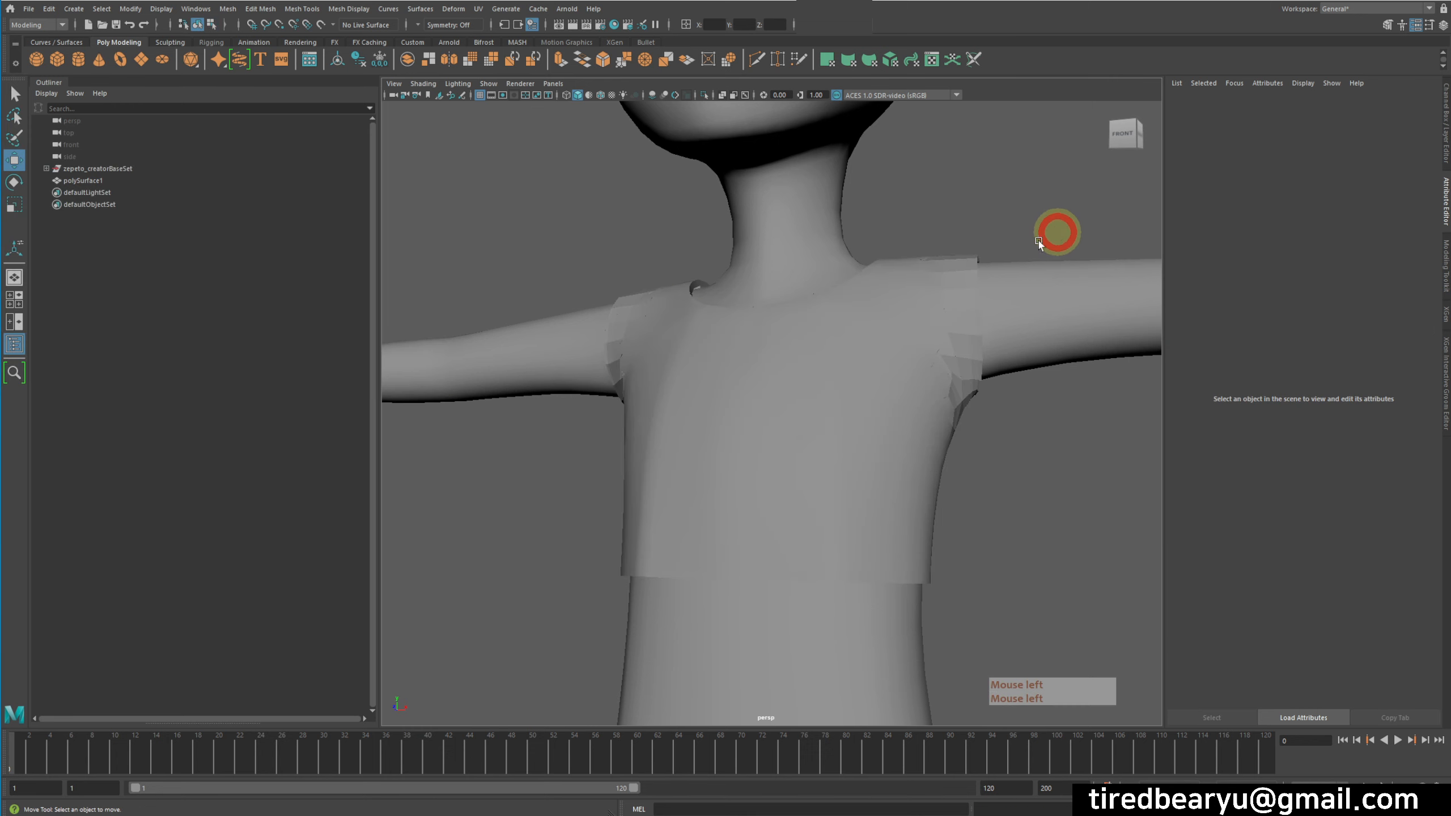
key(z)
key(z)
key(z)
key(z)
key(z)
key(z)
key(z)
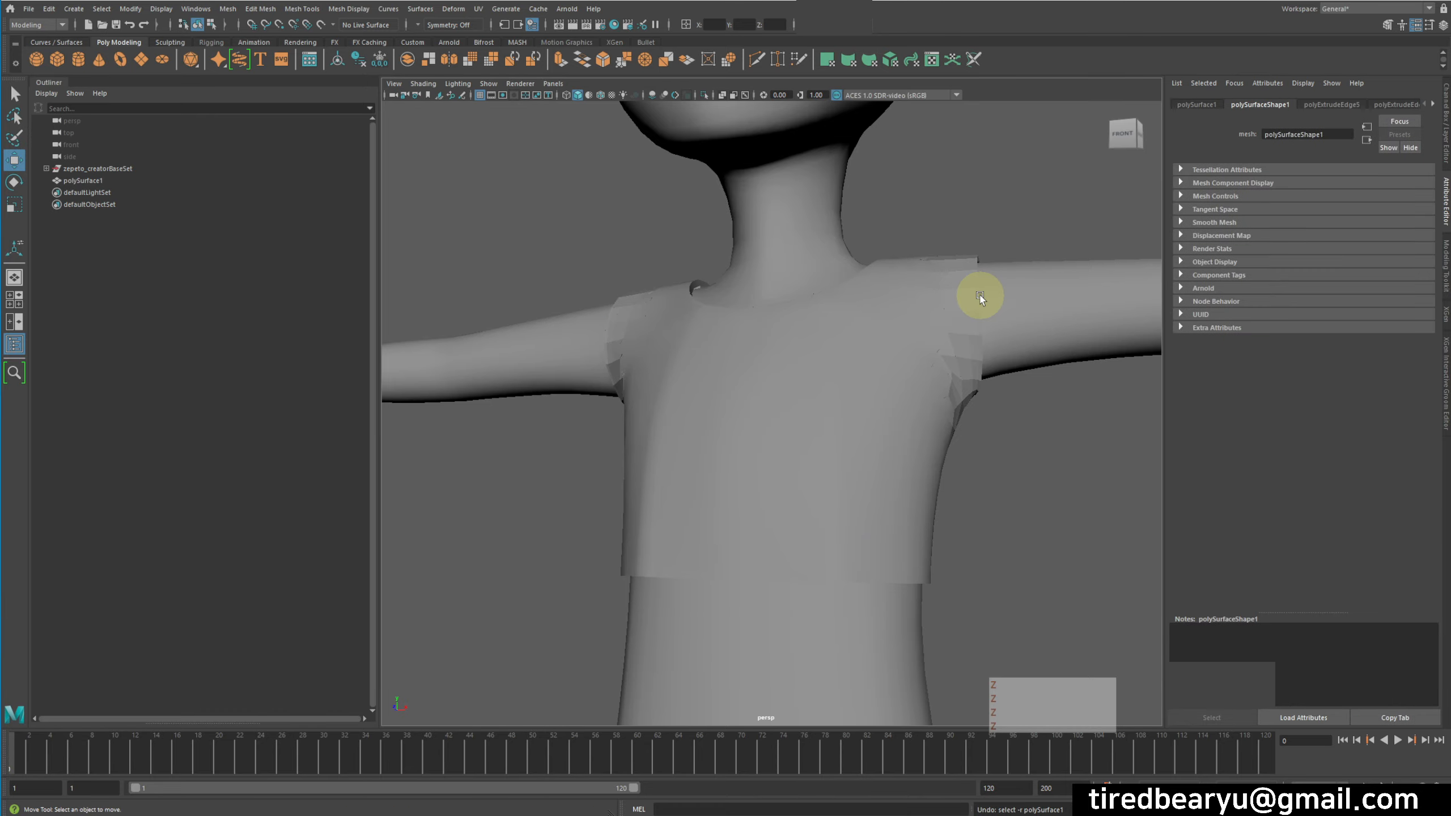
key(z)
key(z)
key(z)
key(z)
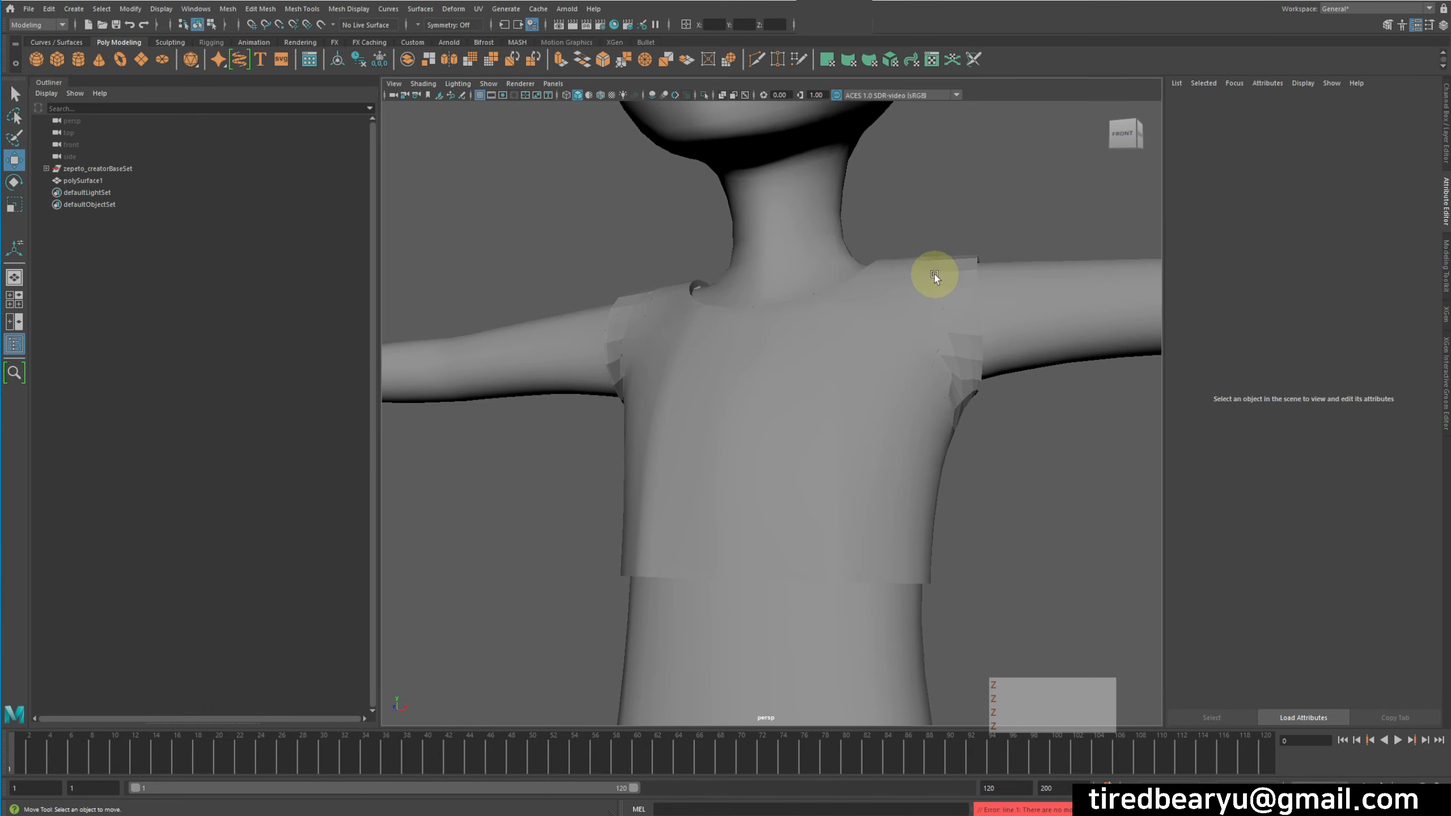
Select the shirt mesh and isolate it in the viewport so the body is hidden.
click(923, 354)
alt+drag(920, 366, 960, 369)
alt+right_drag(960, 368, 1034, 380)
alt+right_drag(1060, 483, 920, 459)
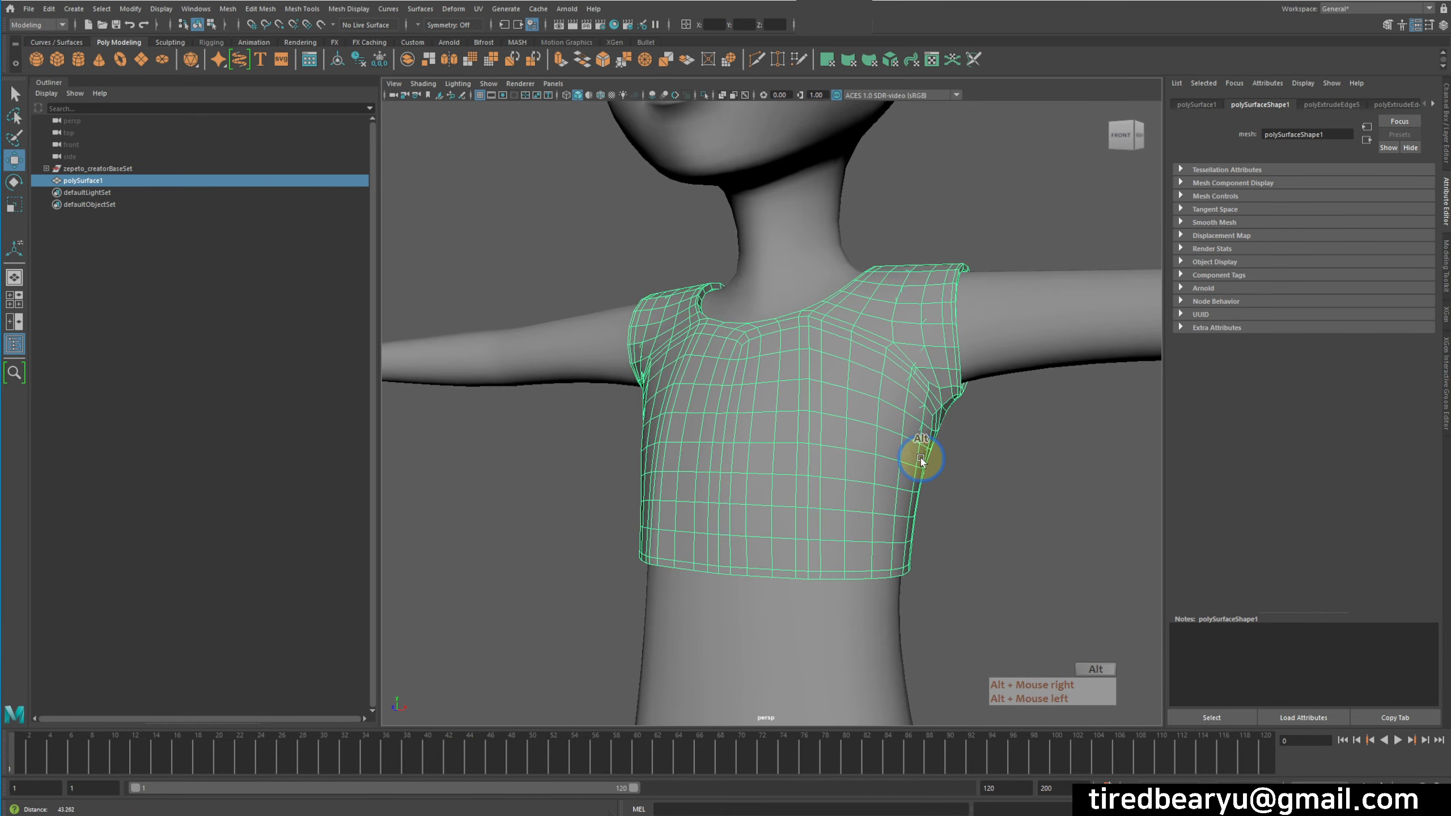
alt+drag(920, 459, 859, 296)
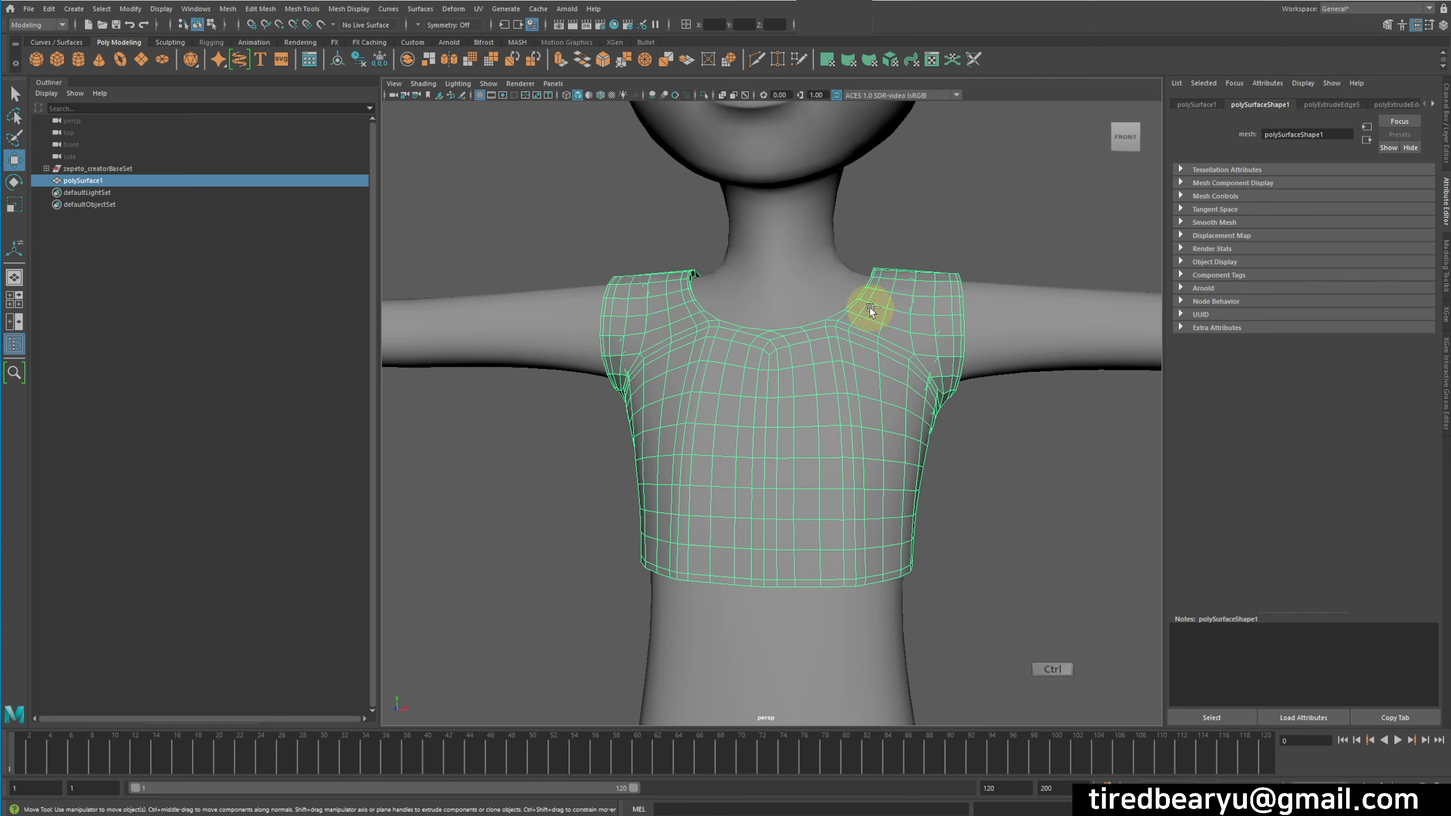
key(ctrl+1)
click(1043, 538)
alt+drag(1043, 538, 872, 291)
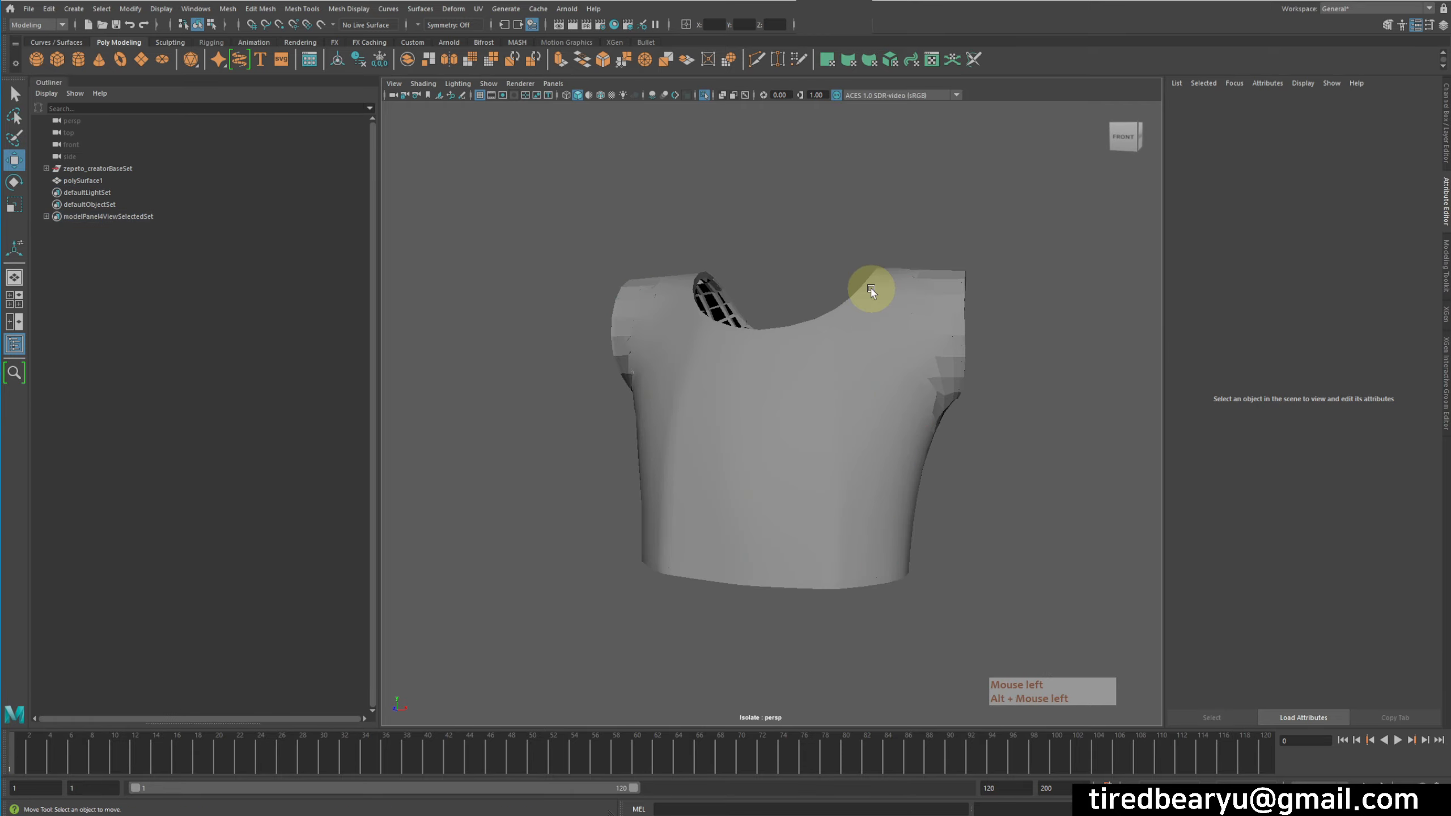
Examine the shirt's inner geometry through the armhole for stray extruded faces.
click(872, 291)
alt+drag(903, 380, 928, 485)
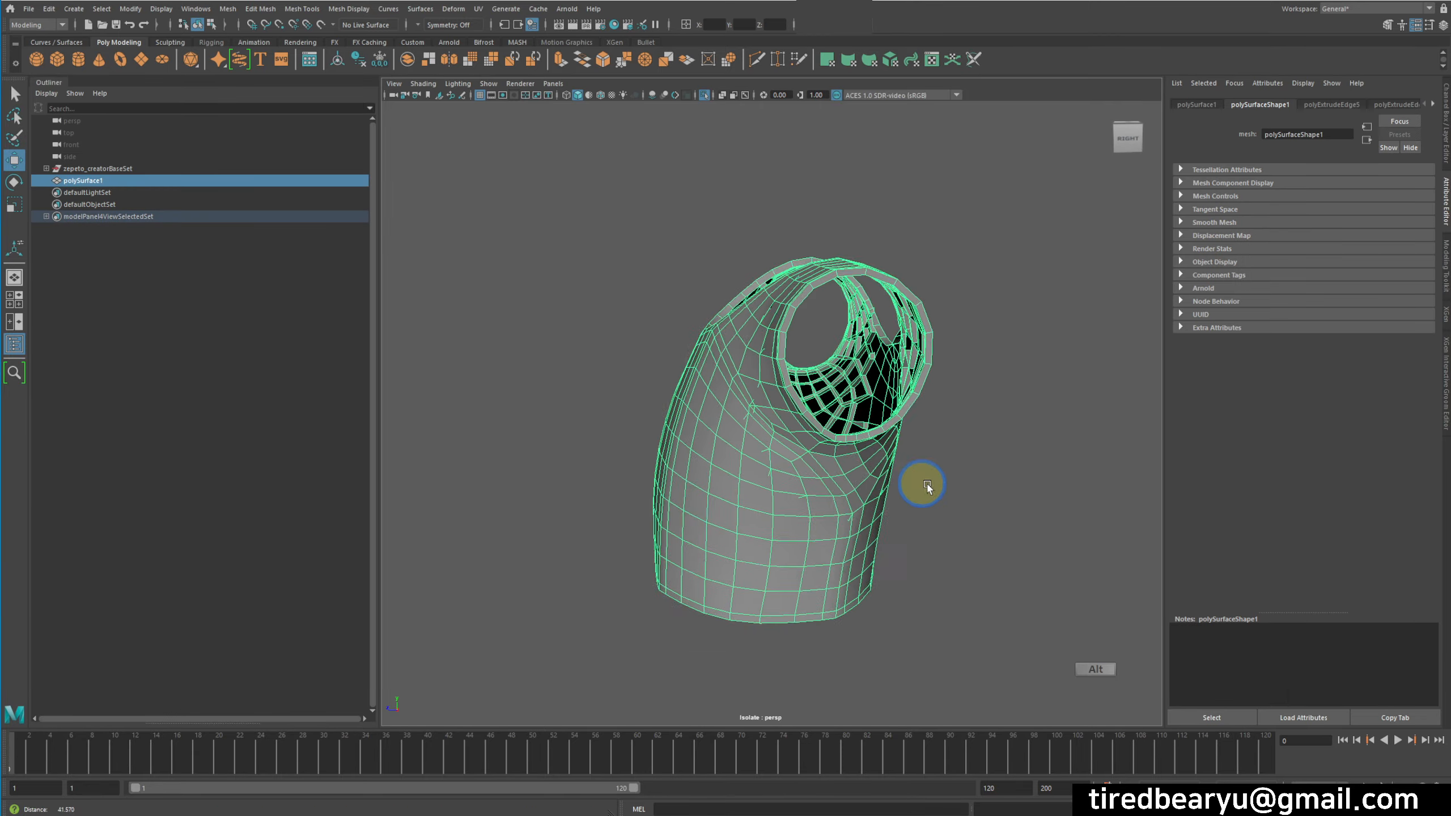
alt+right_drag(928, 486, 1057, 502)
alt+middle_drag(1057, 503, 826, 606)
alt+right_drag(826, 606, 971, 598)
alt+middle_drag(971, 597, 849, 572)
alt+drag(849, 571, 911, 581)
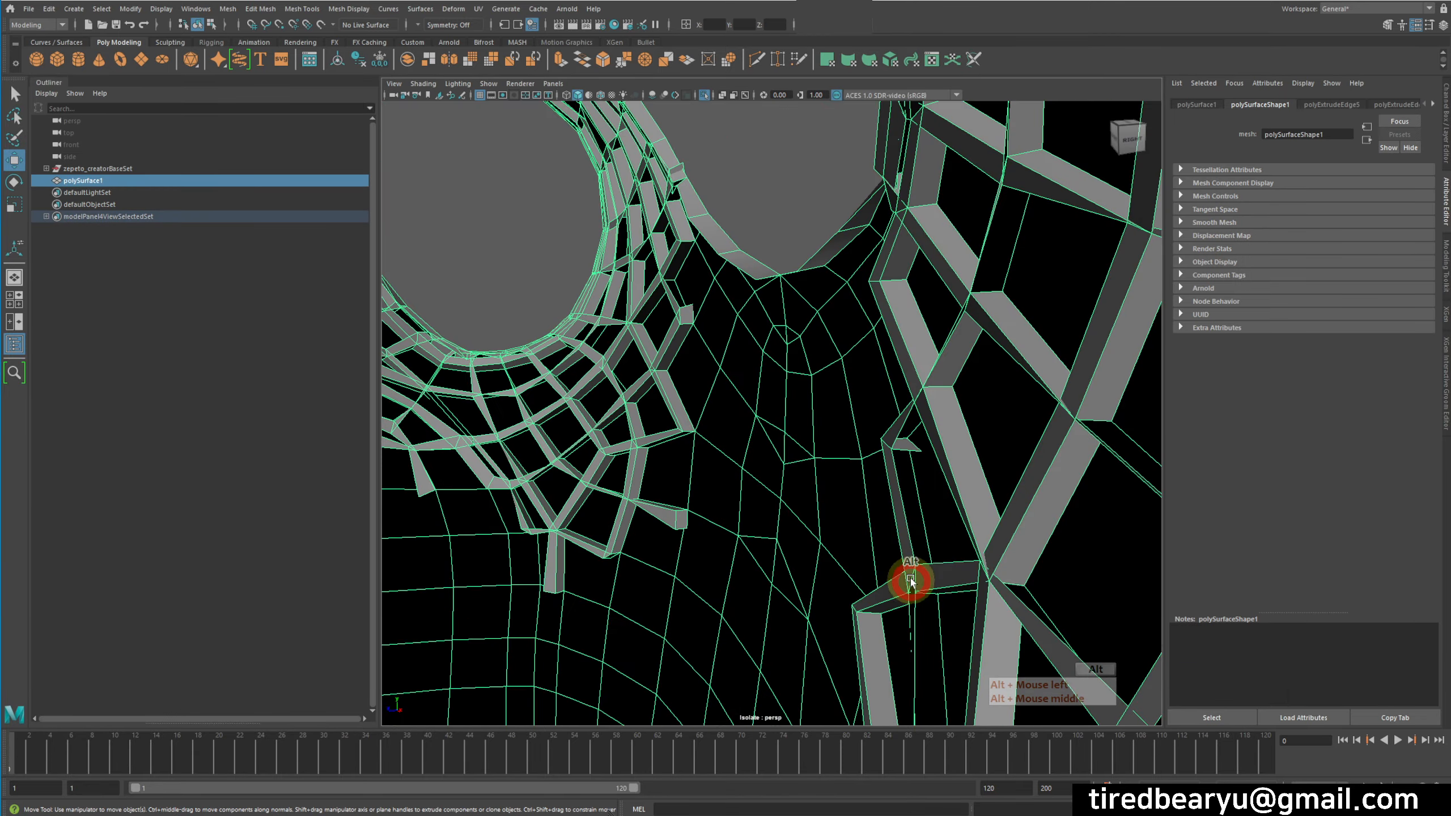
alt+right_drag(1096, 430, 965, 431)
alt+middle_drag(965, 431, 974, 422)
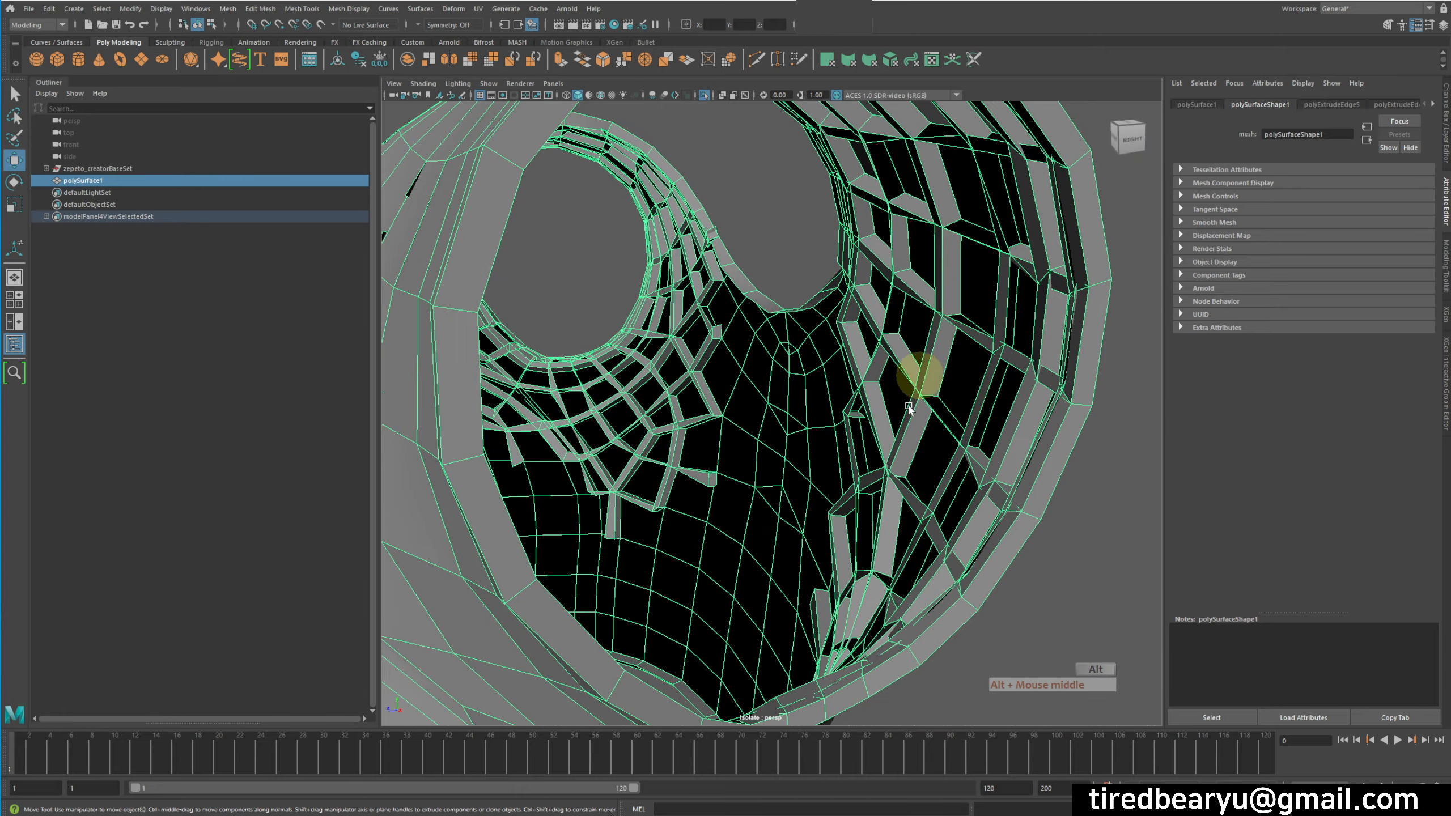
alt+drag(909, 409, 753, 426)
alt+middle_drag(753, 425, 759, 435)
alt+drag(792, 445, 993, 446)
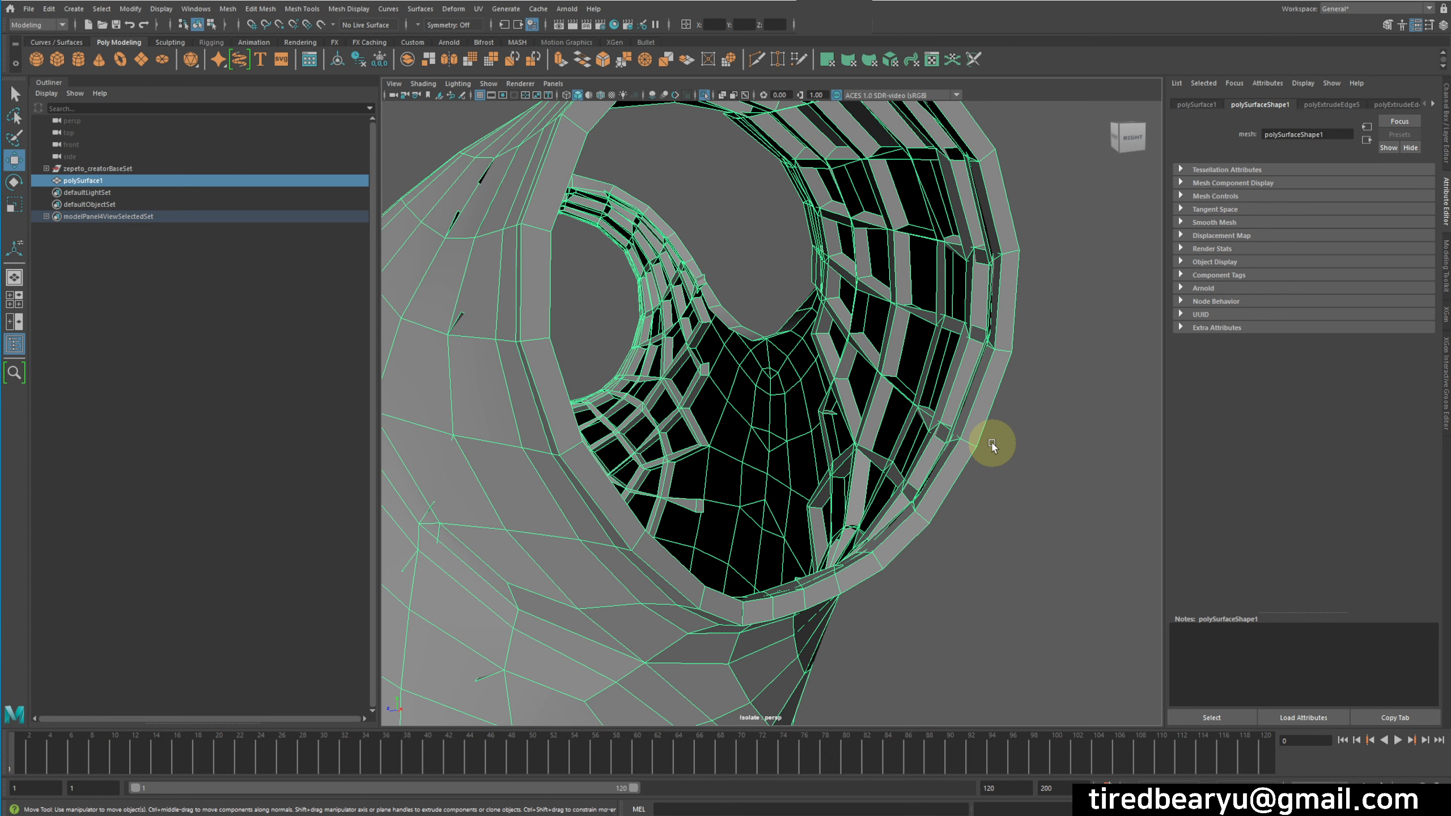
Set the mesh Cleanup options to remove nonmanifold geometry, with Normals and geometry as the method.
click(198, 10)
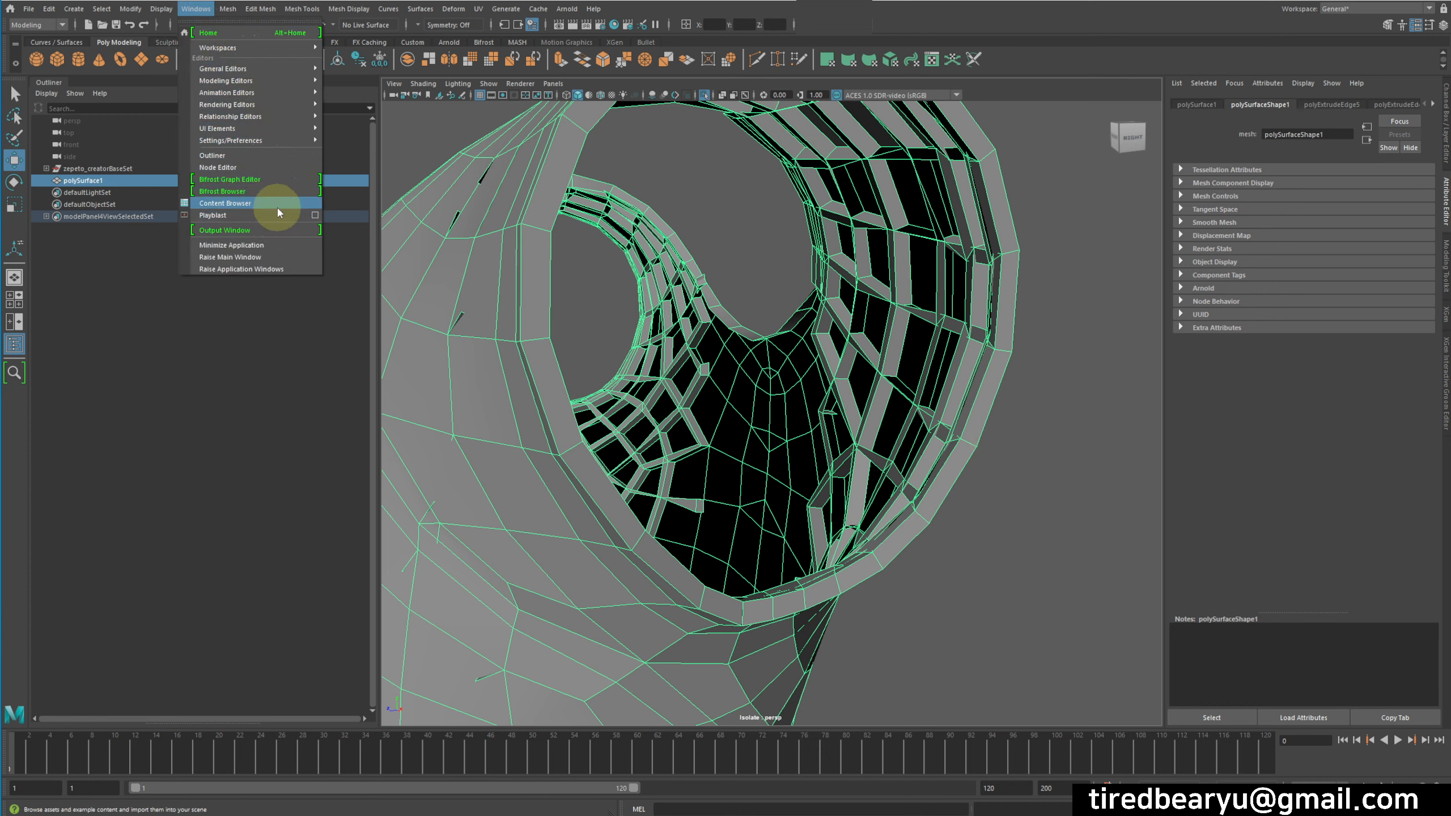
click(259, 16)
mouse_move(227, 11)
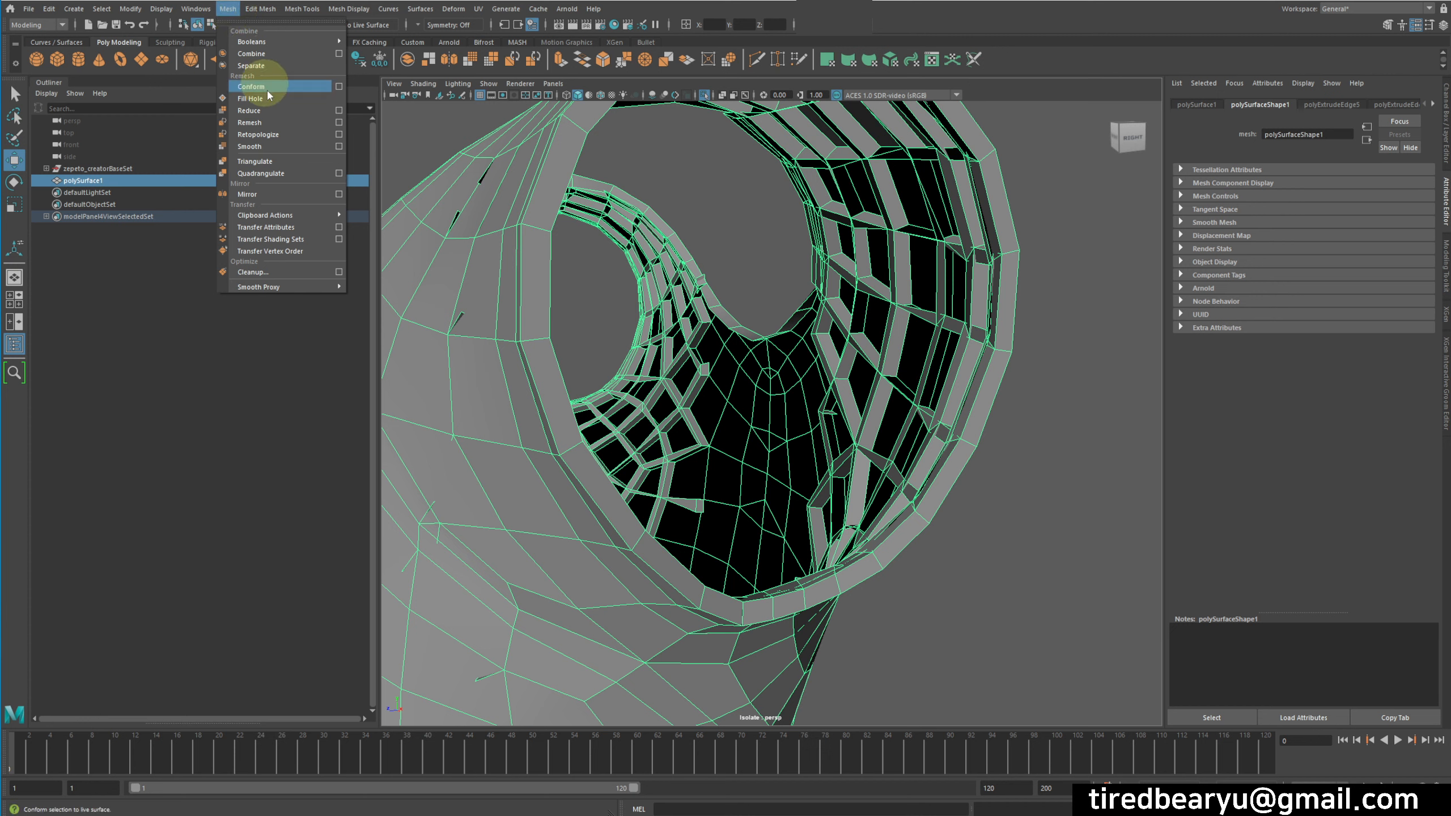
click(340, 273)
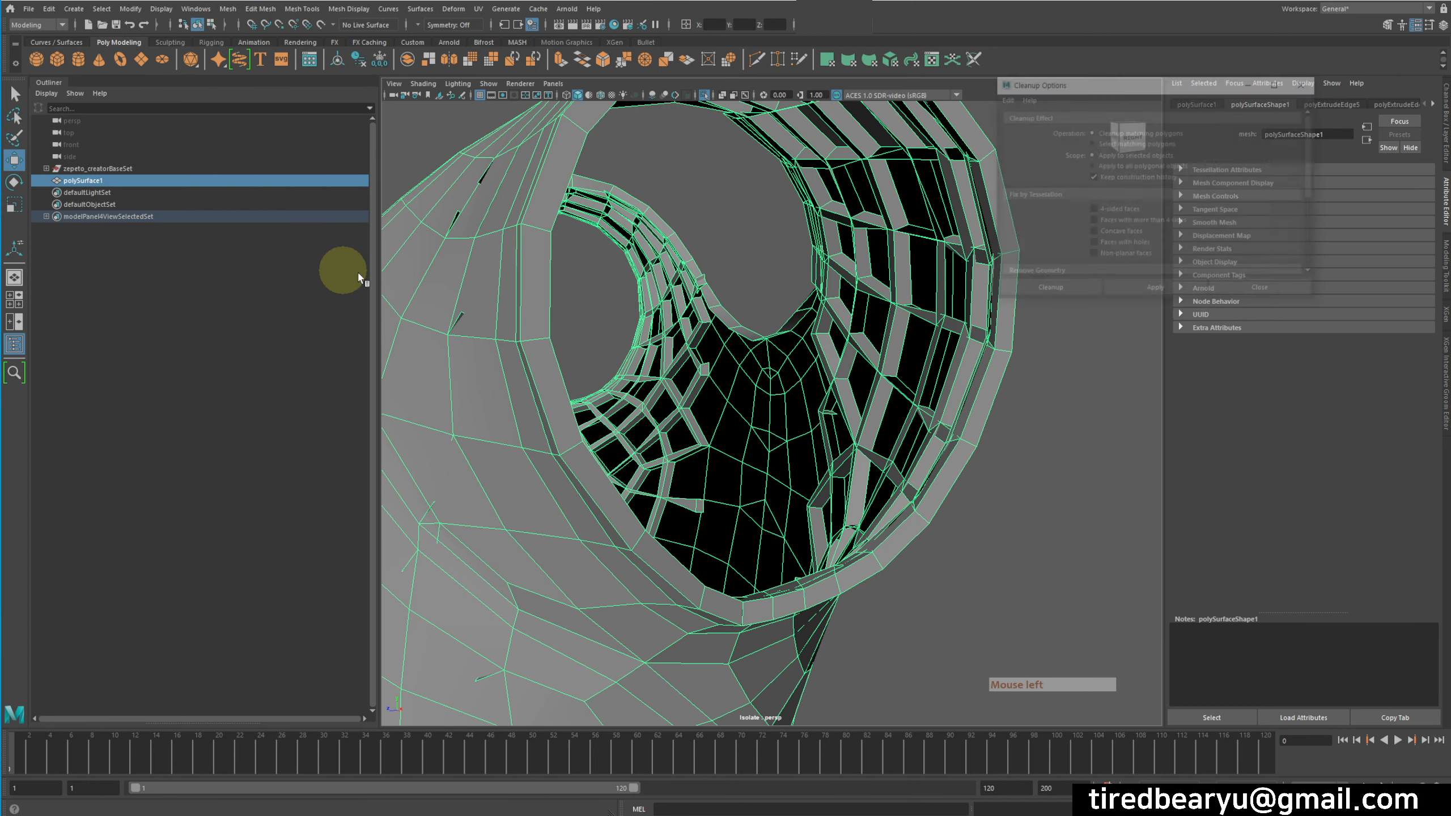
scroll(1148, 232, down, 5)
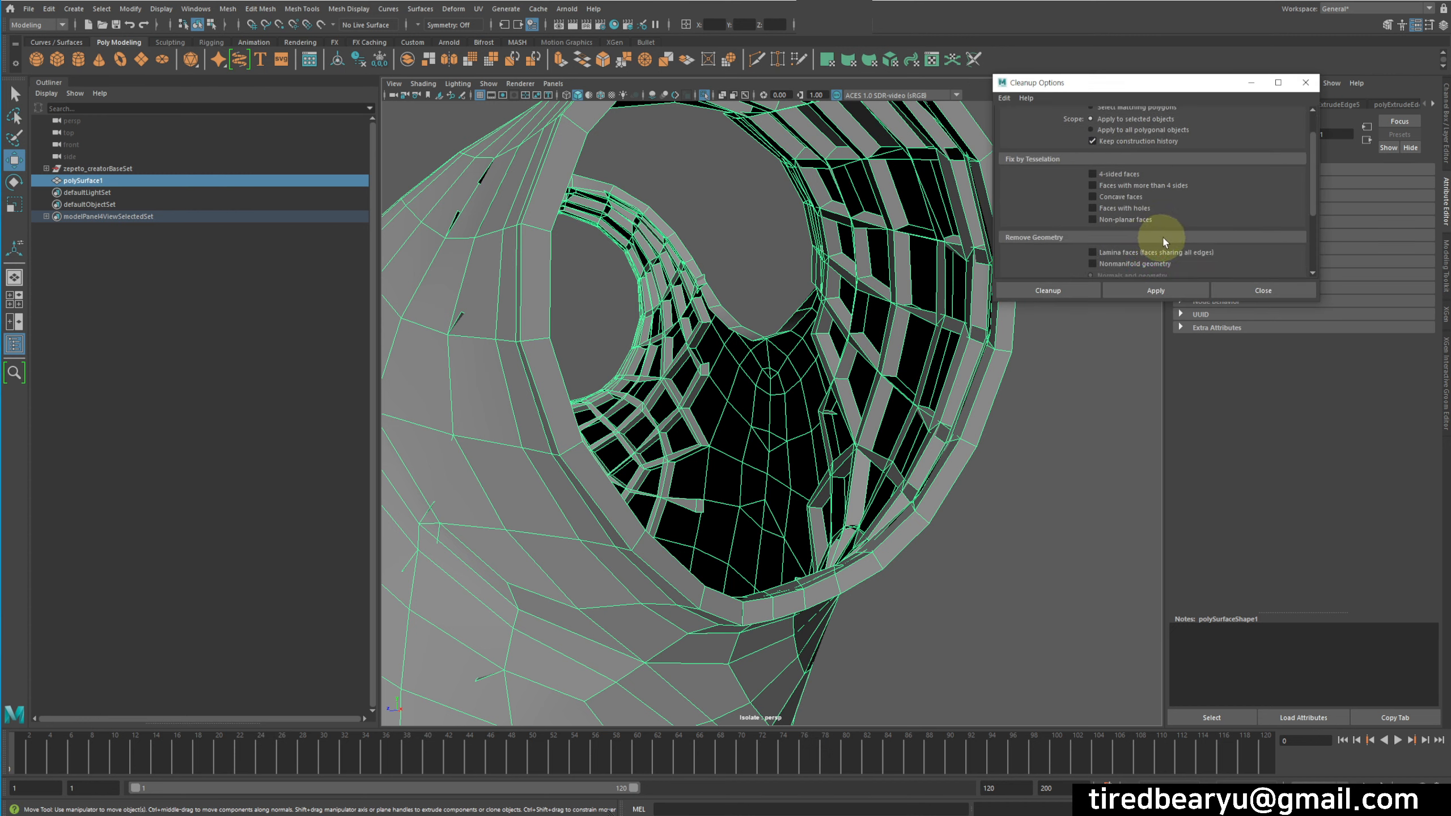
scroll(1184, 253, up, 5)
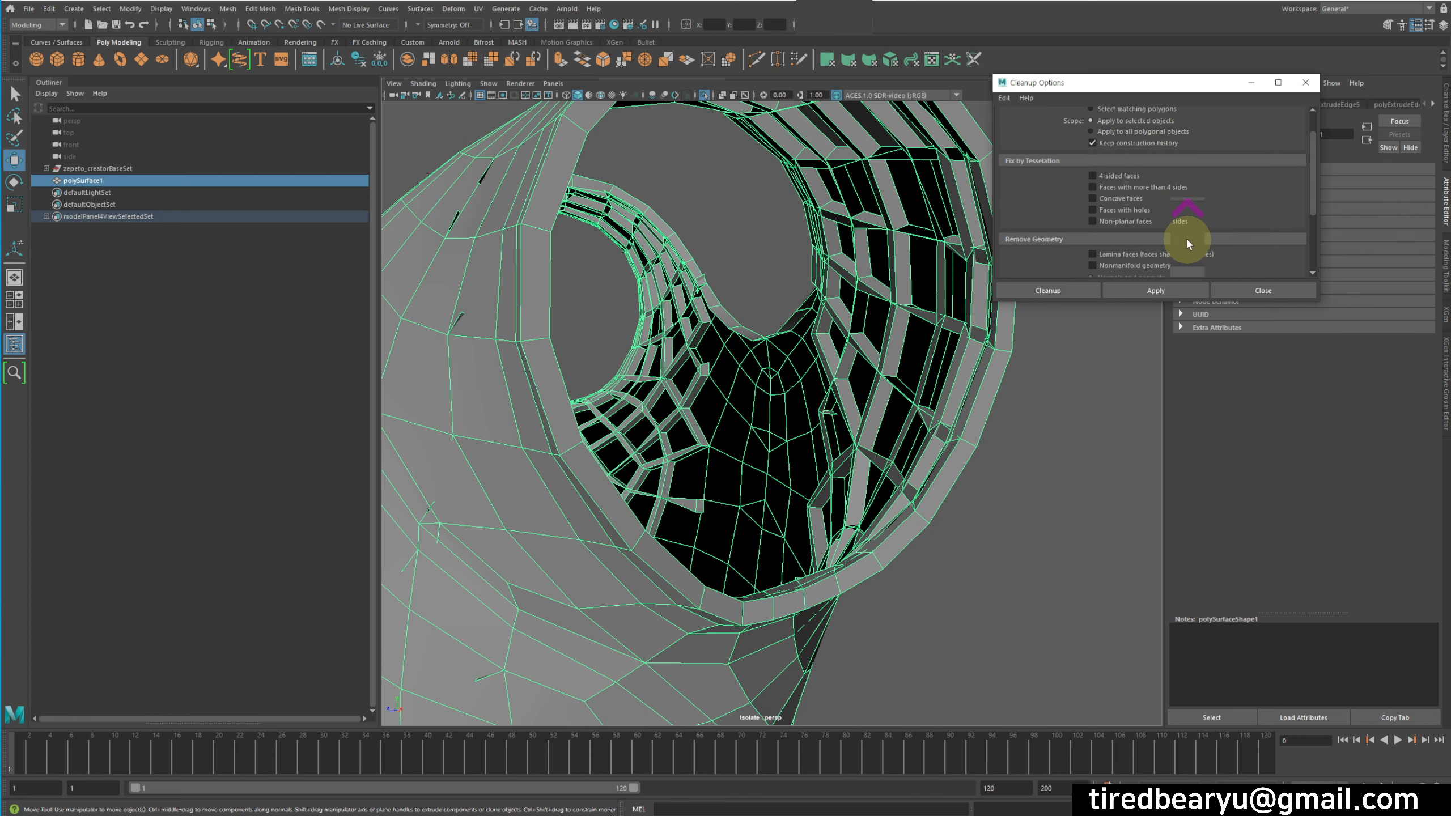
scroll(1179, 257, down, 2)
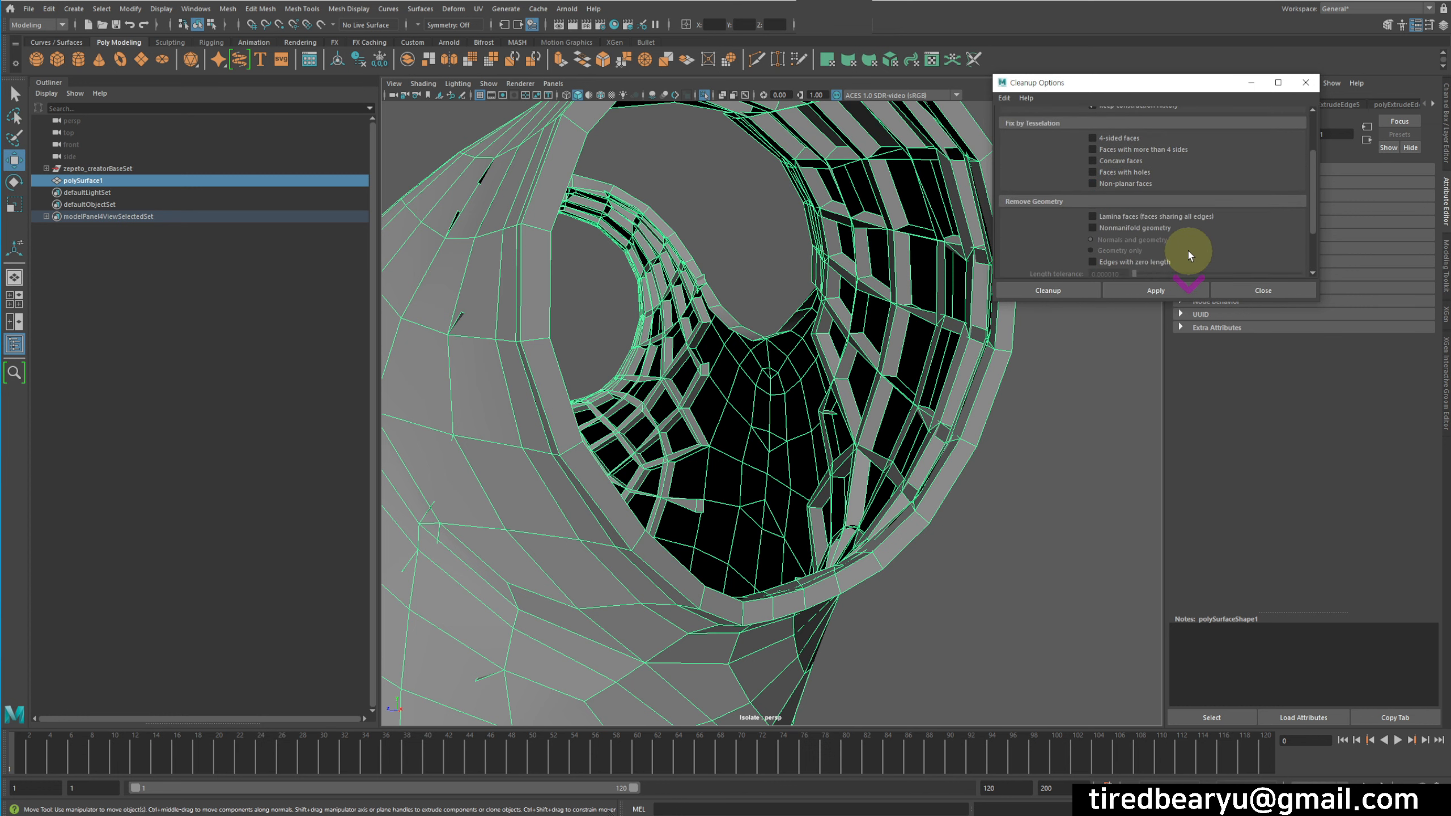
click(1144, 229)
Apply the nonmanifold cleanup to the shirt and inspect the affected faces around the armhole.
alt+right_drag(891, 381, 677, 324)
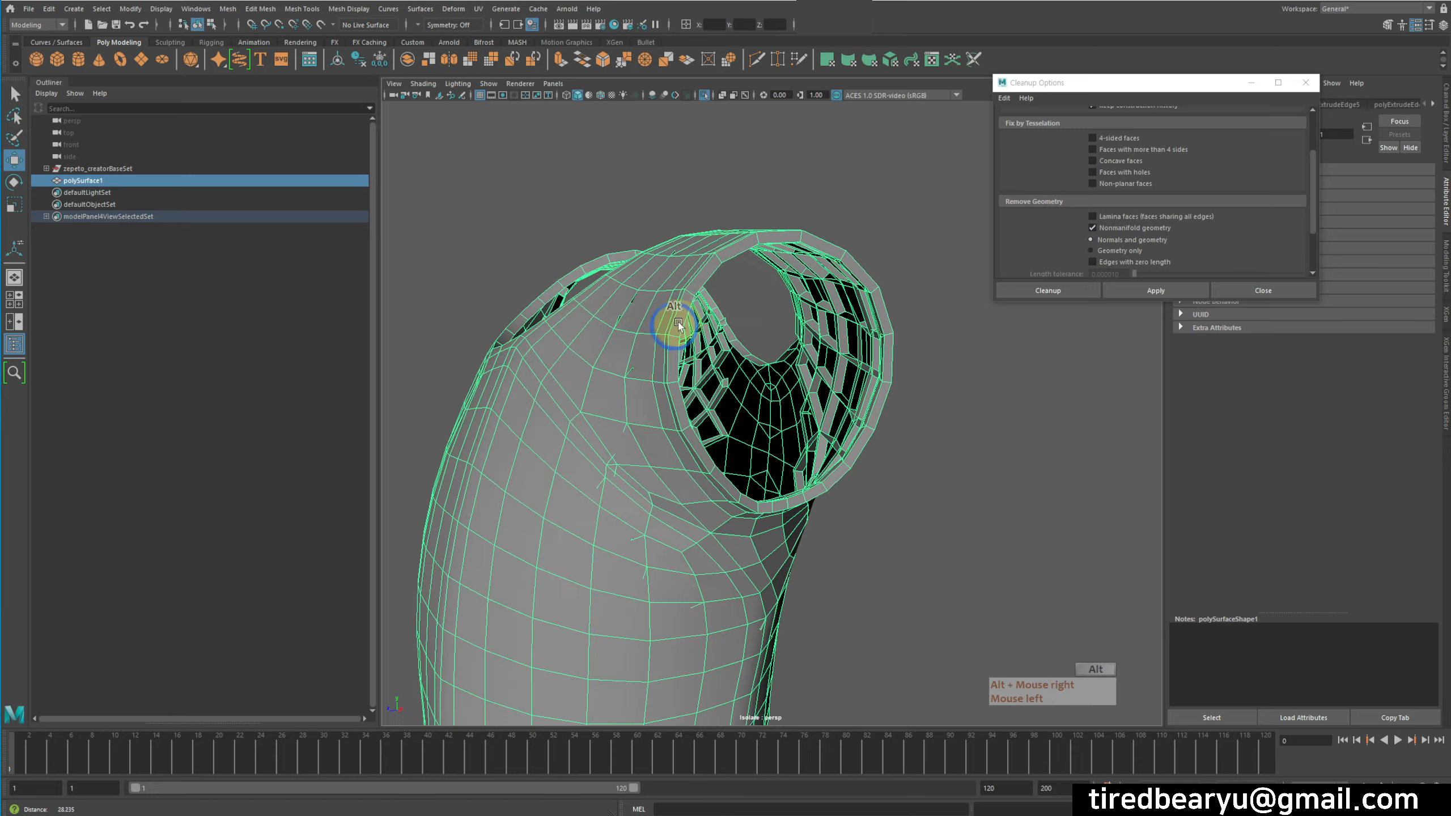
alt+drag(677, 324, 763, 302)
click(1166, 290)
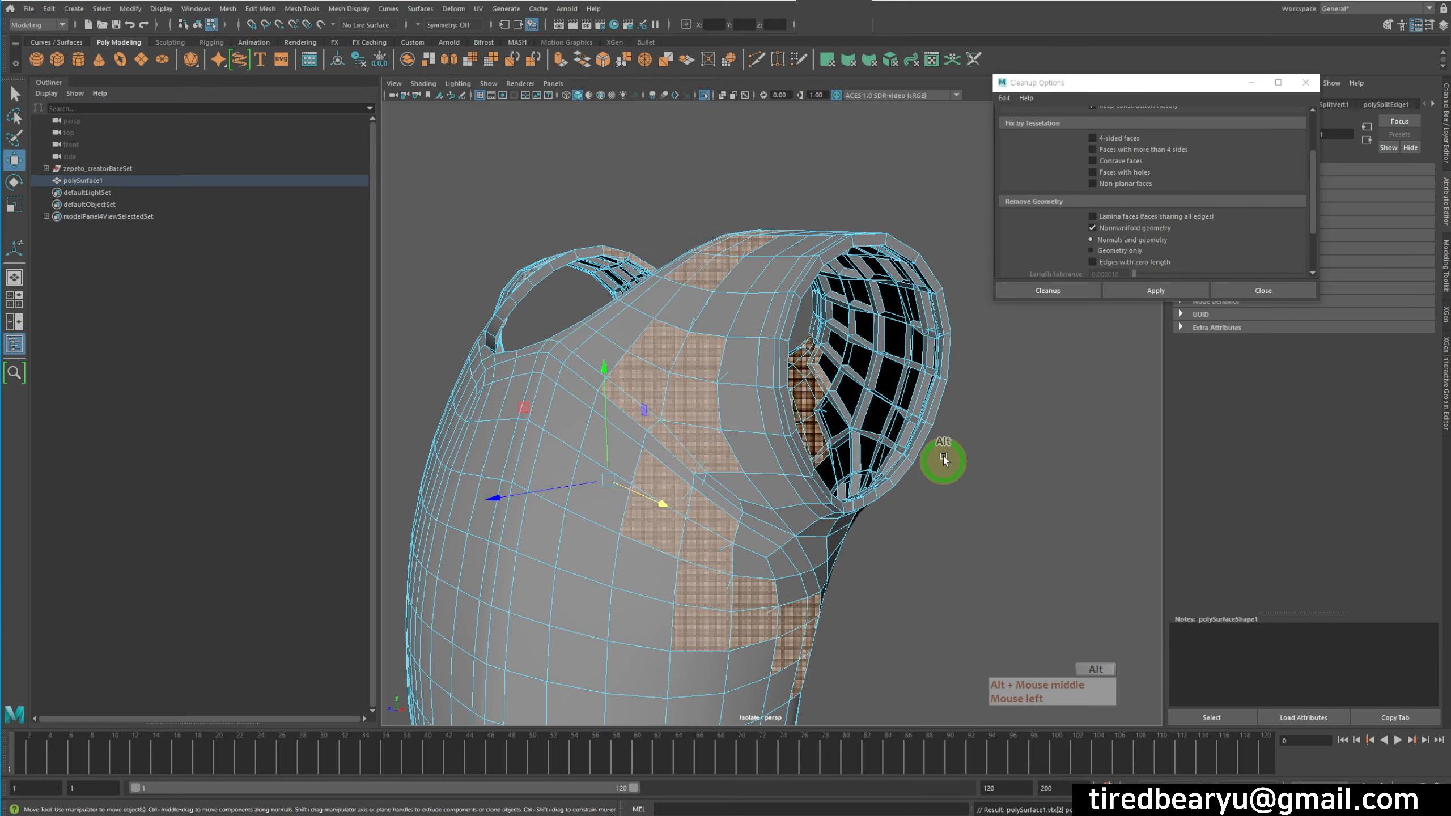
alt+middle_drag(943, 461, 909, 397)
alt+drag(909, 397, 959, 405)
alt+right_drag(959, 405, 857, 377)
mouse_move(1003, 483)
alt+mouse_down()
mouse_move(949, 470)
mouse_move(1004, 486)
alt+mouse_up()
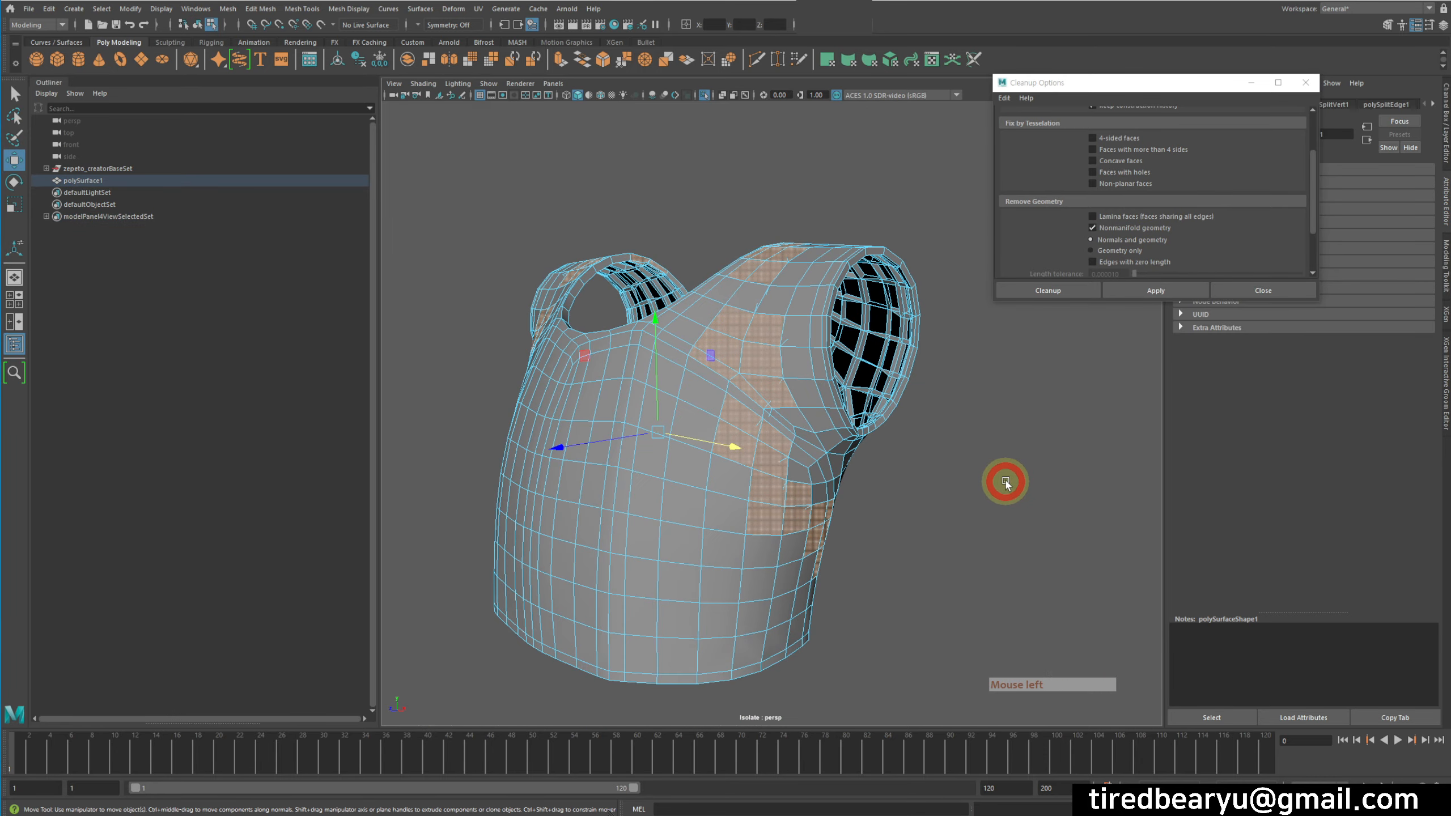
Pull the shirt's main shell away from the sleeve faces to expose where the cleanup split the mesh.
click(658, 444)
click(656, 416)
double_click(655, 413)
middle_drag(912, 478, 781, 455)
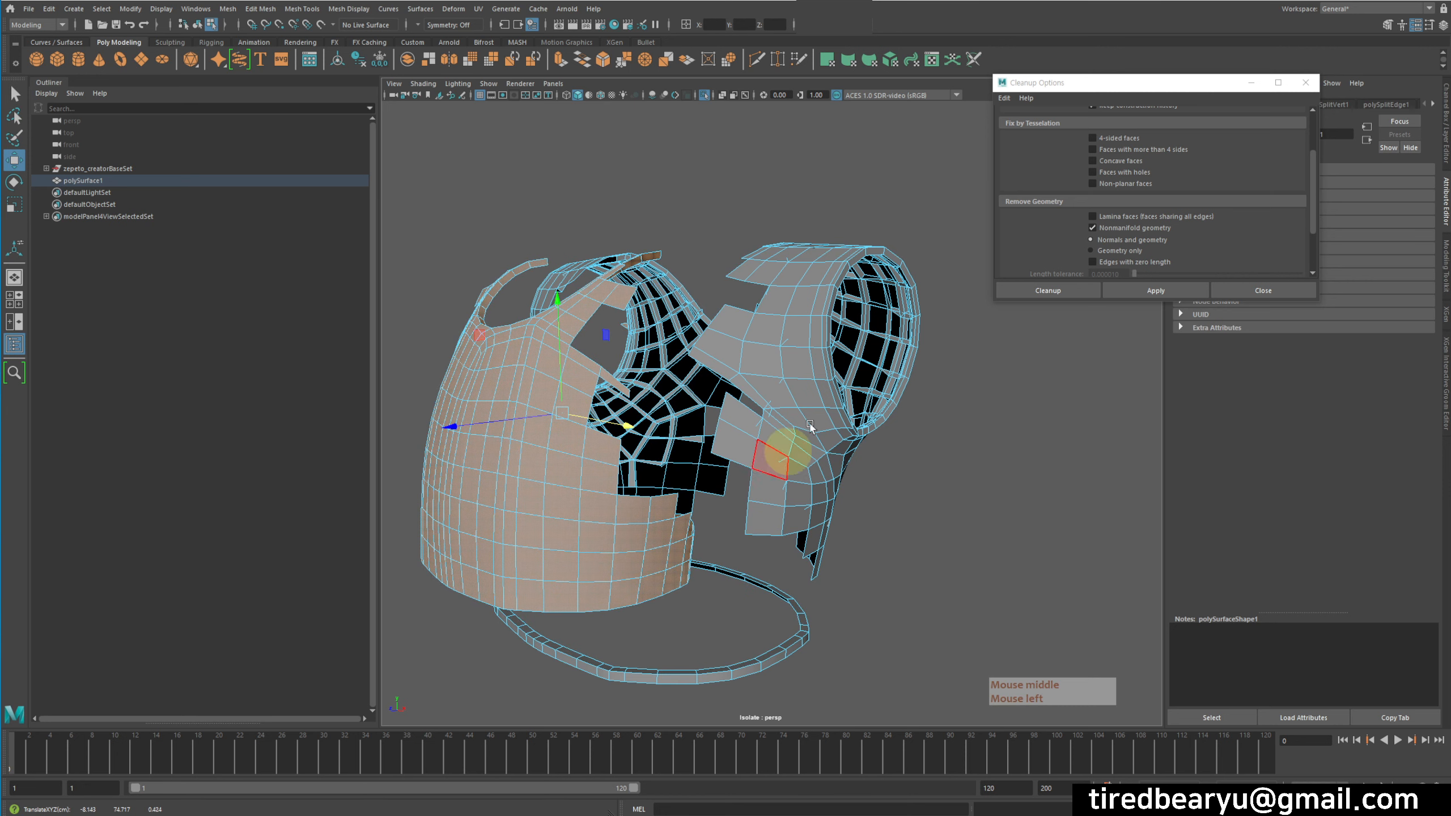
click(825, 330)
middle_drag(1012, 422, 1168, 508)
click(765, 331)
Undo the moves of the separated shirt pieces.
key(z)
key(z)
key(z)
key(z)
key(z)
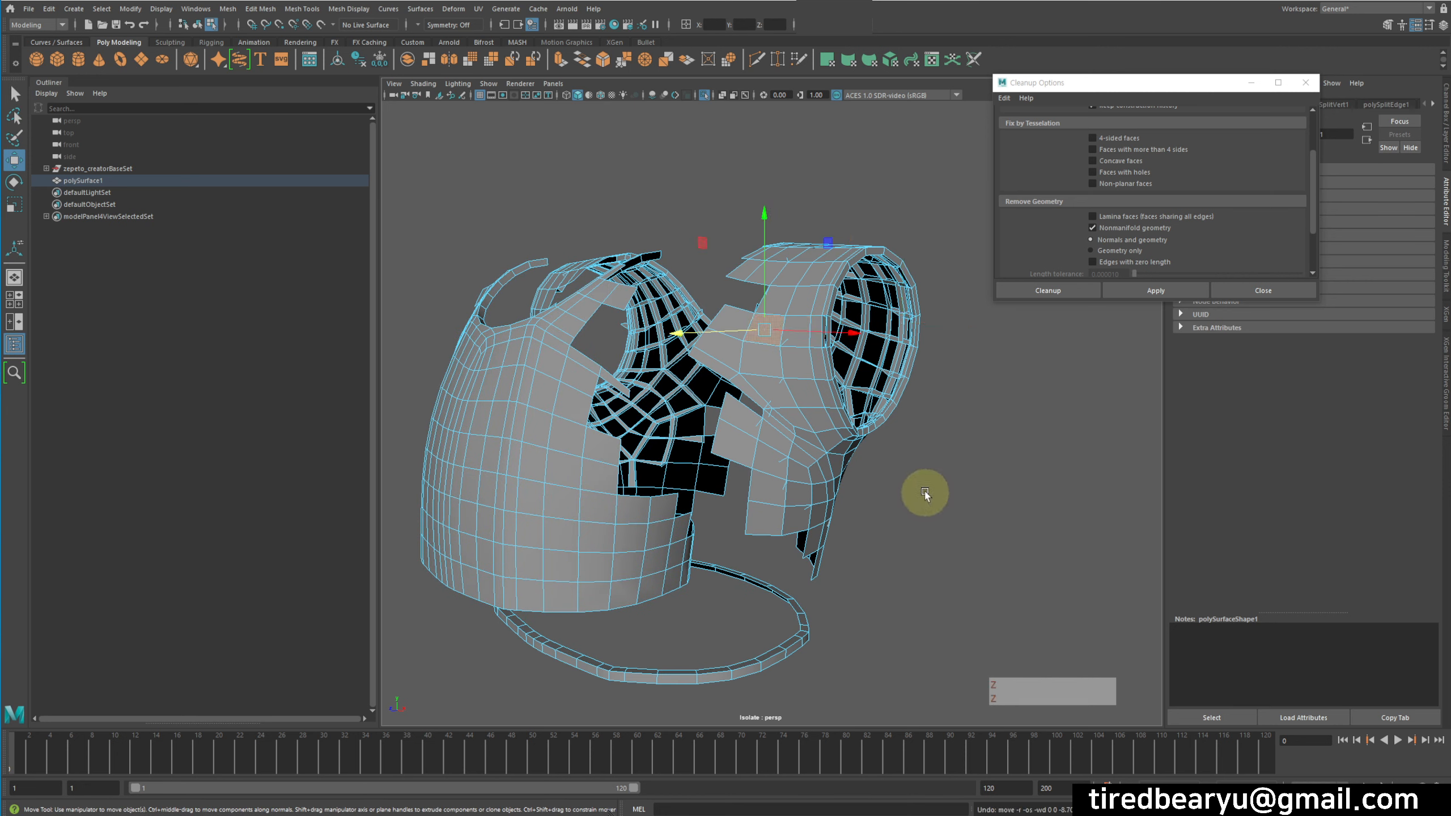
key(z)
key(z)
alt+drag(901, 442, 837, 438)
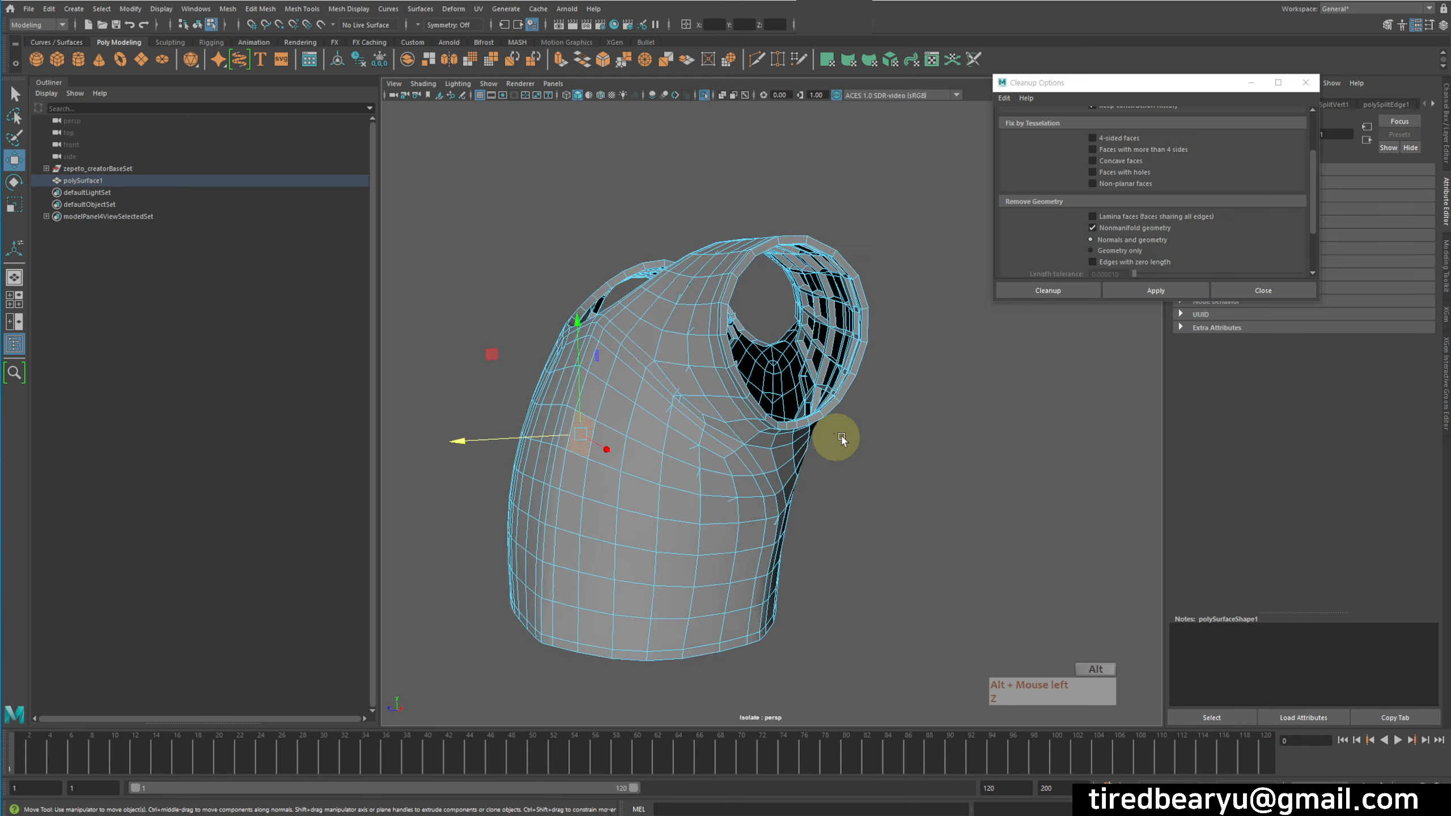
alt+right_drag(837, 438, 997, 436)
Undo and redo the nonmanifold cleanup to compare the shirt mesh before and after it.
key(z)
key(z)
key(z)
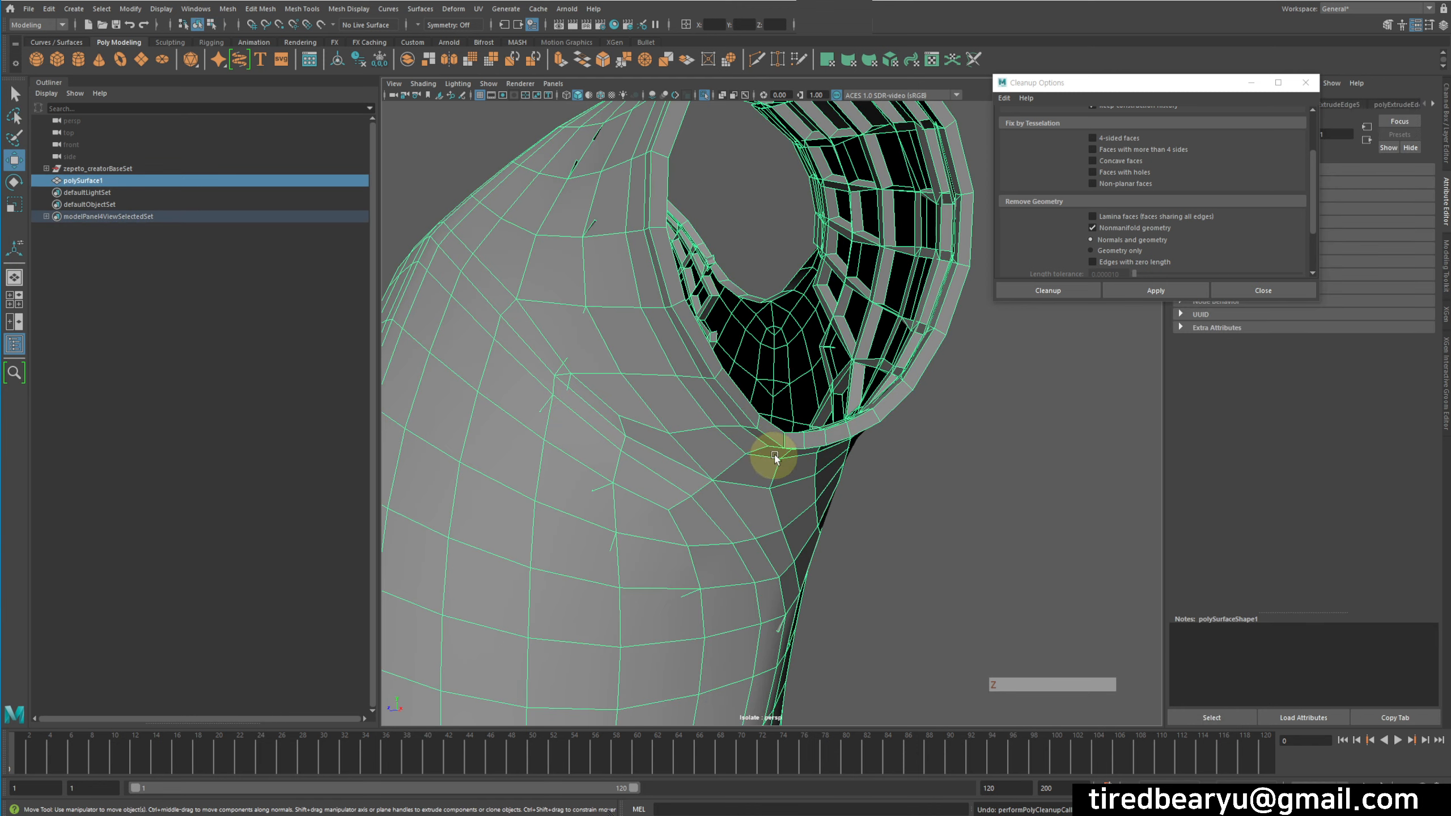
alt+right_drag(771, 458, 674, 407)
alt+middle_drag(674, 407, 799, 349)
key(z)
key(shift+z)
key(z)
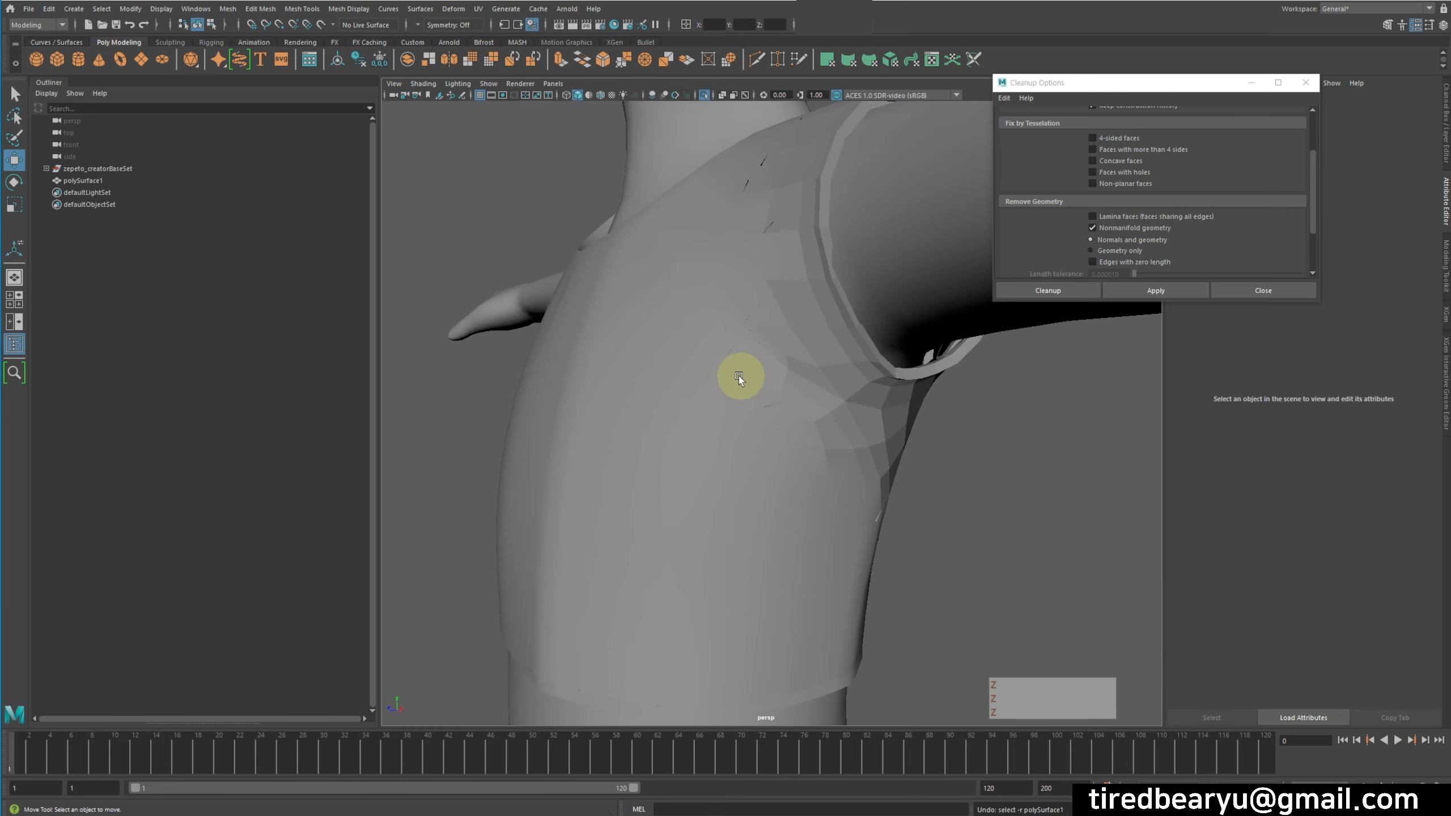
key(shift+z)
key(shift+z)
key(z)
key(shift+z)
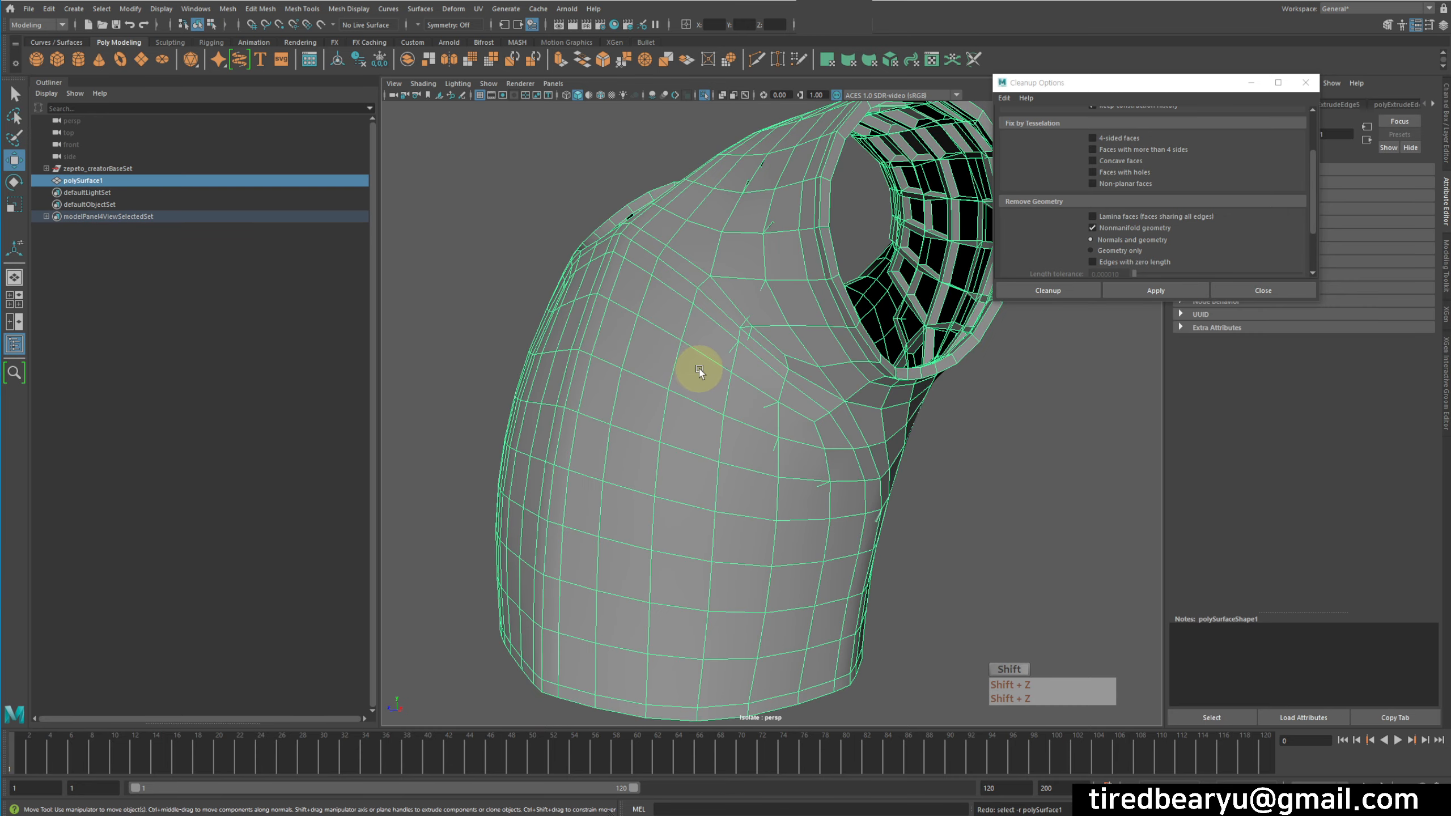
key(shift+z)
alt+drag(614, 387, 777, 411)
alt+right_drag(778, 411, 680, 403)
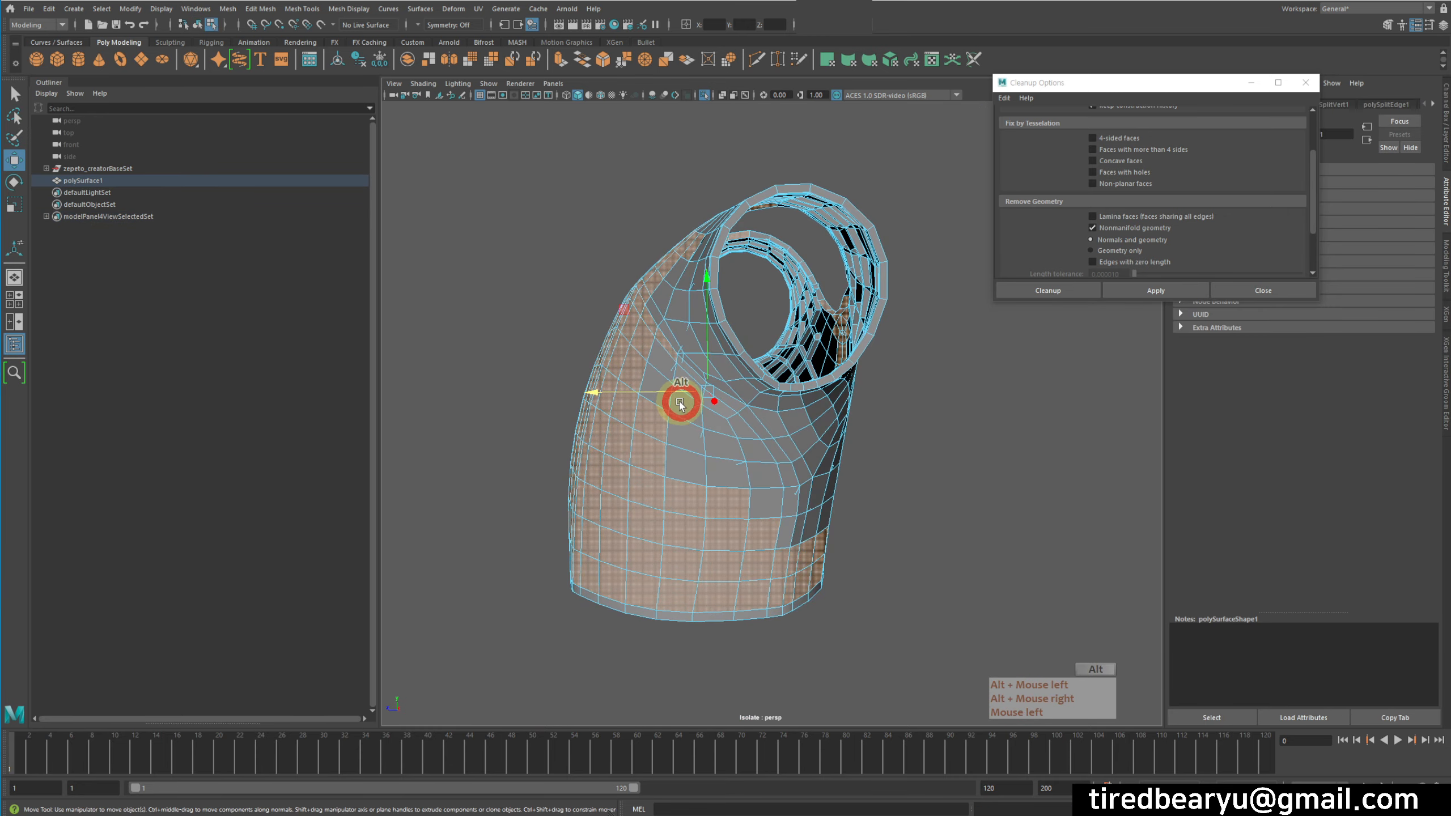
Select one face beside the armhole, frame it and pull it away from the shirt.
alt+drag(642, 400, 771, 406)
click(784, 406)
key(f)
alt+drag(773, 456, 842, 458)
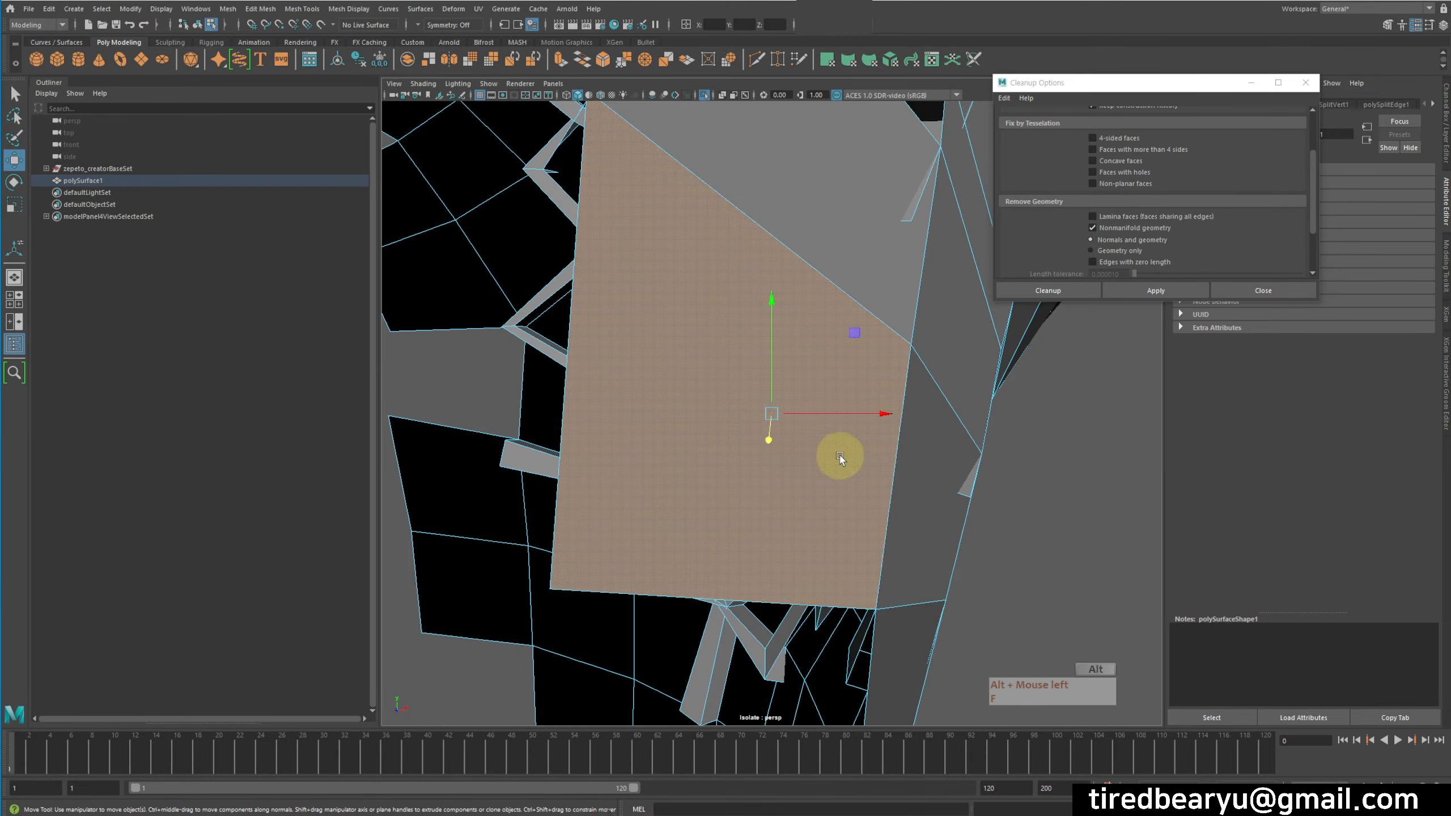
alt+right_drag(841, 457, 705, 407)
alt+drag(704, 407, 824, 413)
drag(913, 424, 1057, 403)
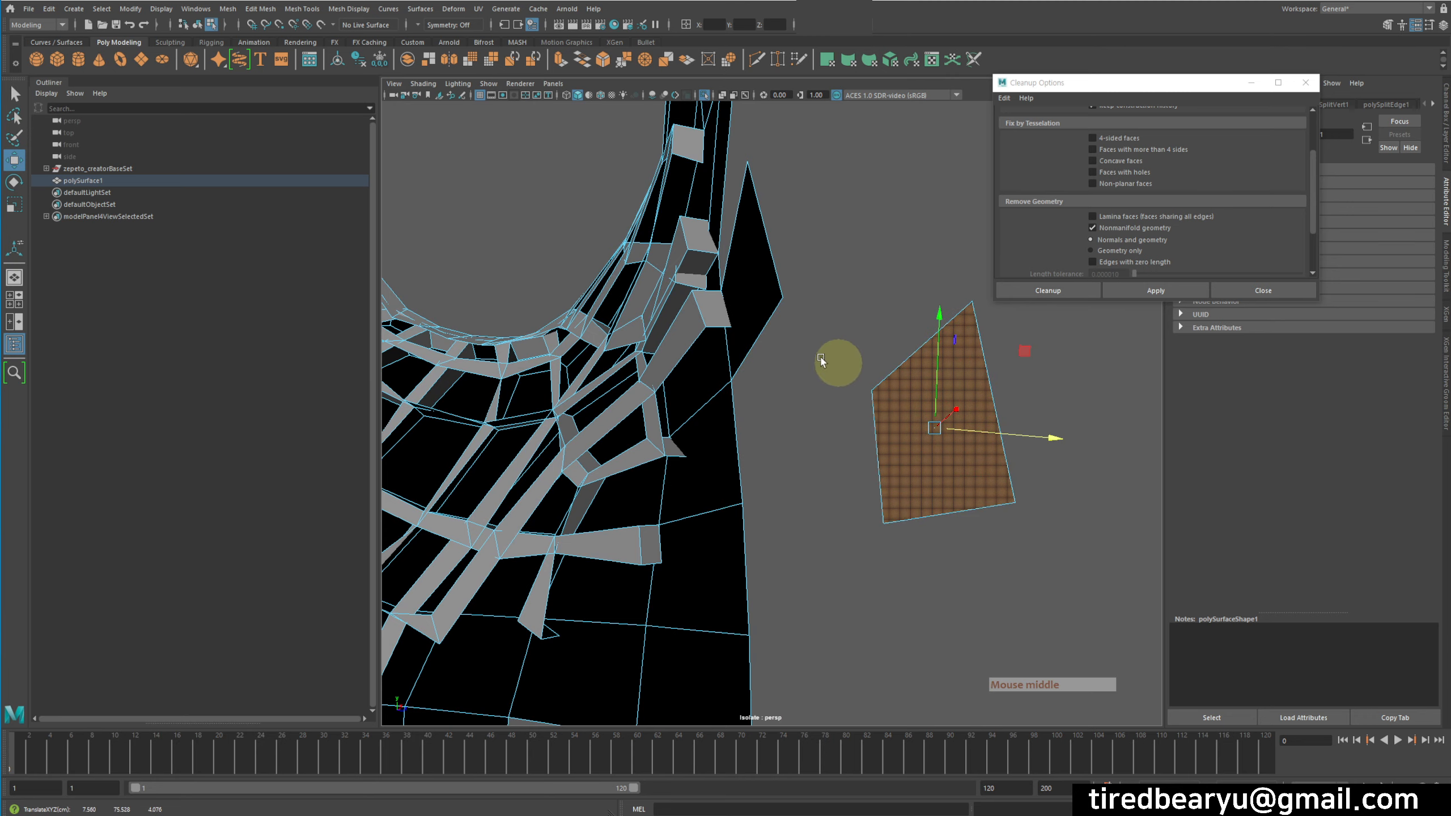
Pull three more neighbouring faces near the armhole away from the shirt, one at a time.
click(768, 309)
middle_drag(769, 309, 997, 292)
click(740, 371)
middle_drag(750, 369, 985, 336)
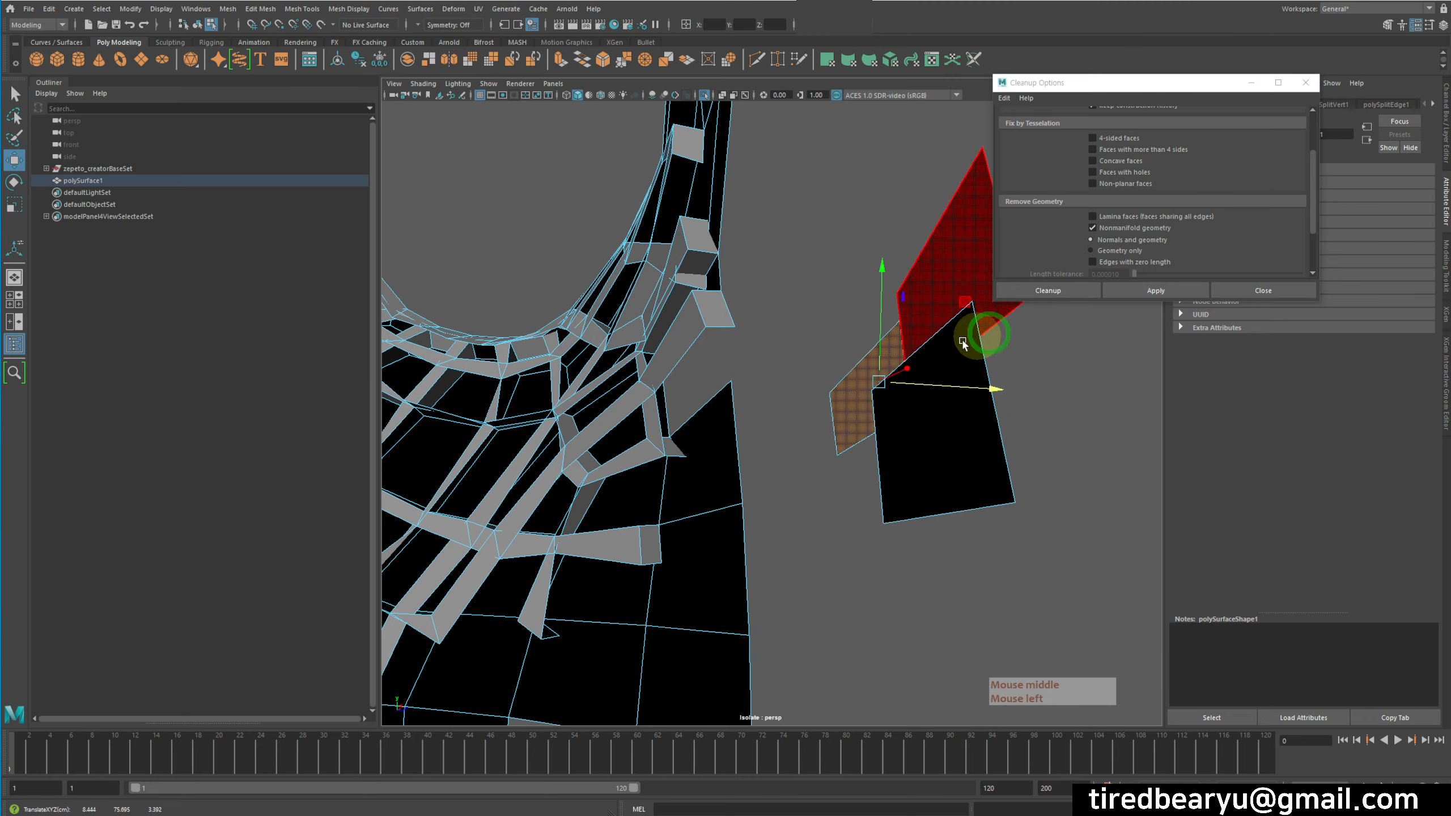
alt+drag(812, 436, 767, 448)
click(766, 447)
click(739, 454)
middle_drag(740, 454, 971, 417)
Examine the shirt's interior around the neckline and armholes for detached and stray extruded faces.
alt+drag(891, 424, 791, 425)
alt+right_drag(792, 426, 754, 413)
alt+drag(754, 413, 852, 291)
alt+right_drag(849, 406, 626, 355)
alt+drag(626, 354, 632, 354)
alt+drag(600, 297, 737, 365)
alt+middle_drag(737, 366, 696, 413)
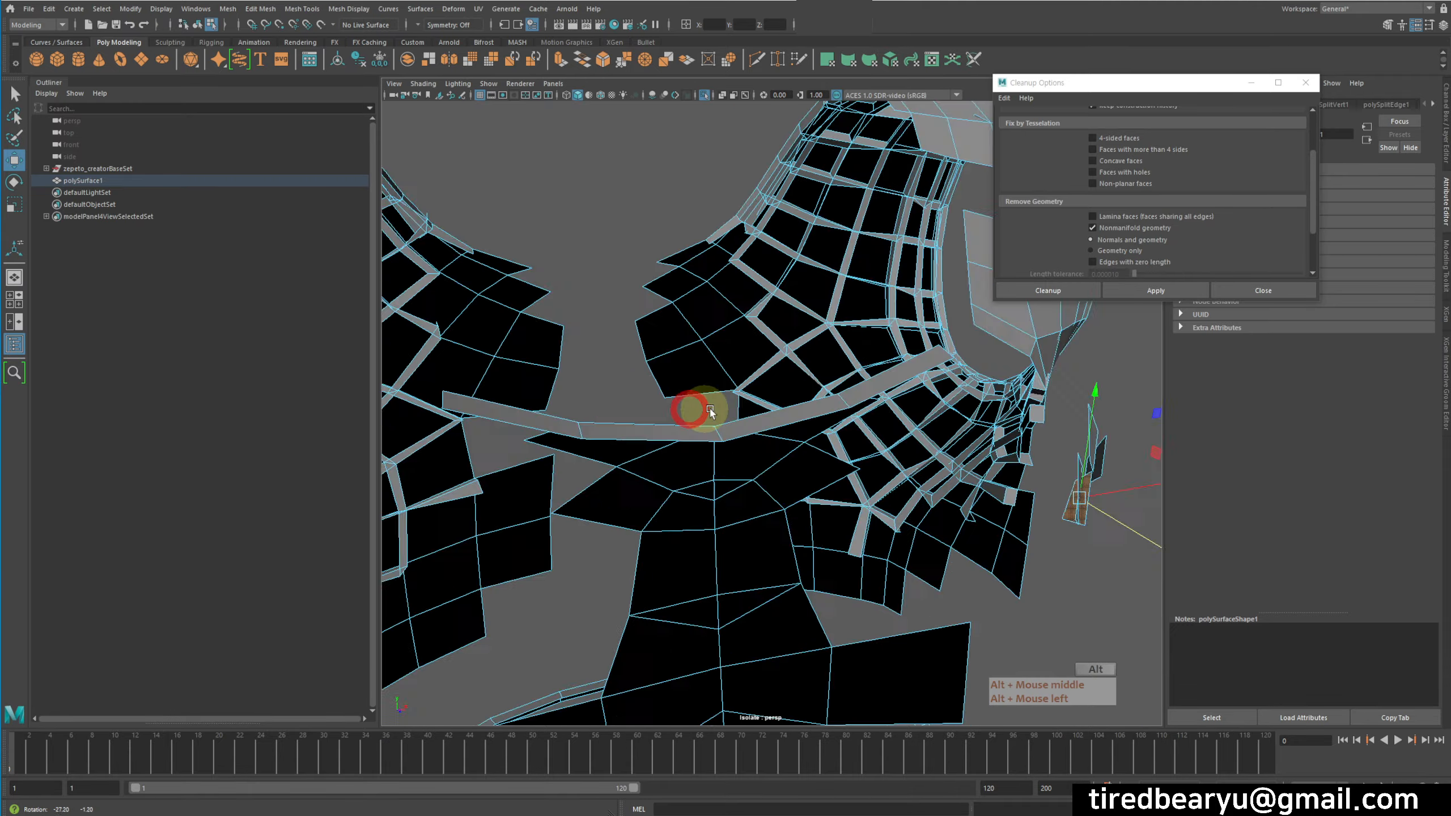
alt+drag(696, 412, 800, 406)
alt+middle_drag(800, 406, 738, 401)
alt+drag(738, 400, 615, 227)
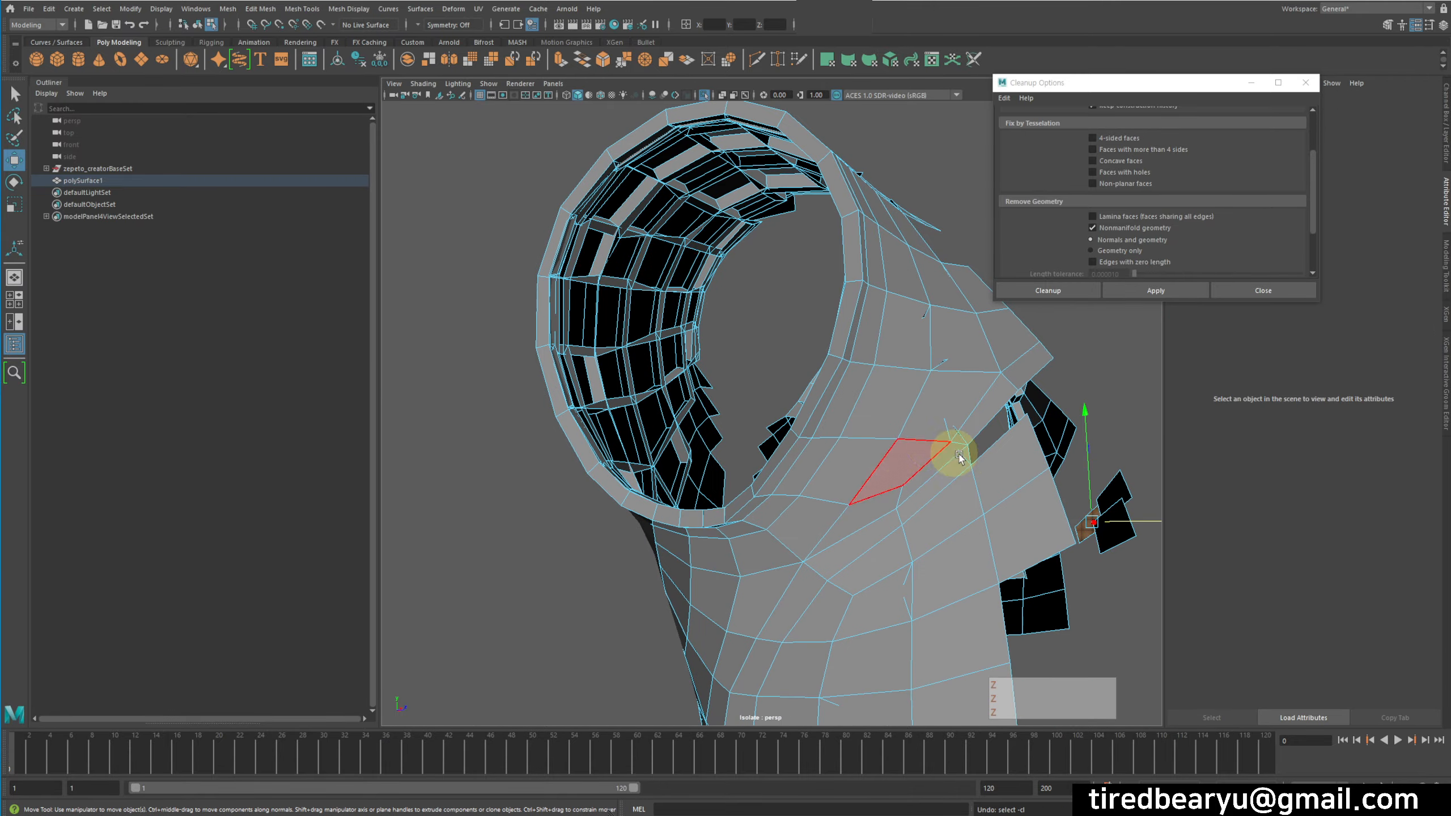
Undo the face moves and the nonmanifold cleanup to restore the connected shirt mesh.
alt+drag(955, 454, 857, 394)
key(z)
key(z)
key(z)
key(z)
key(z)
key(z)
key(z)
key(z)
key(z)
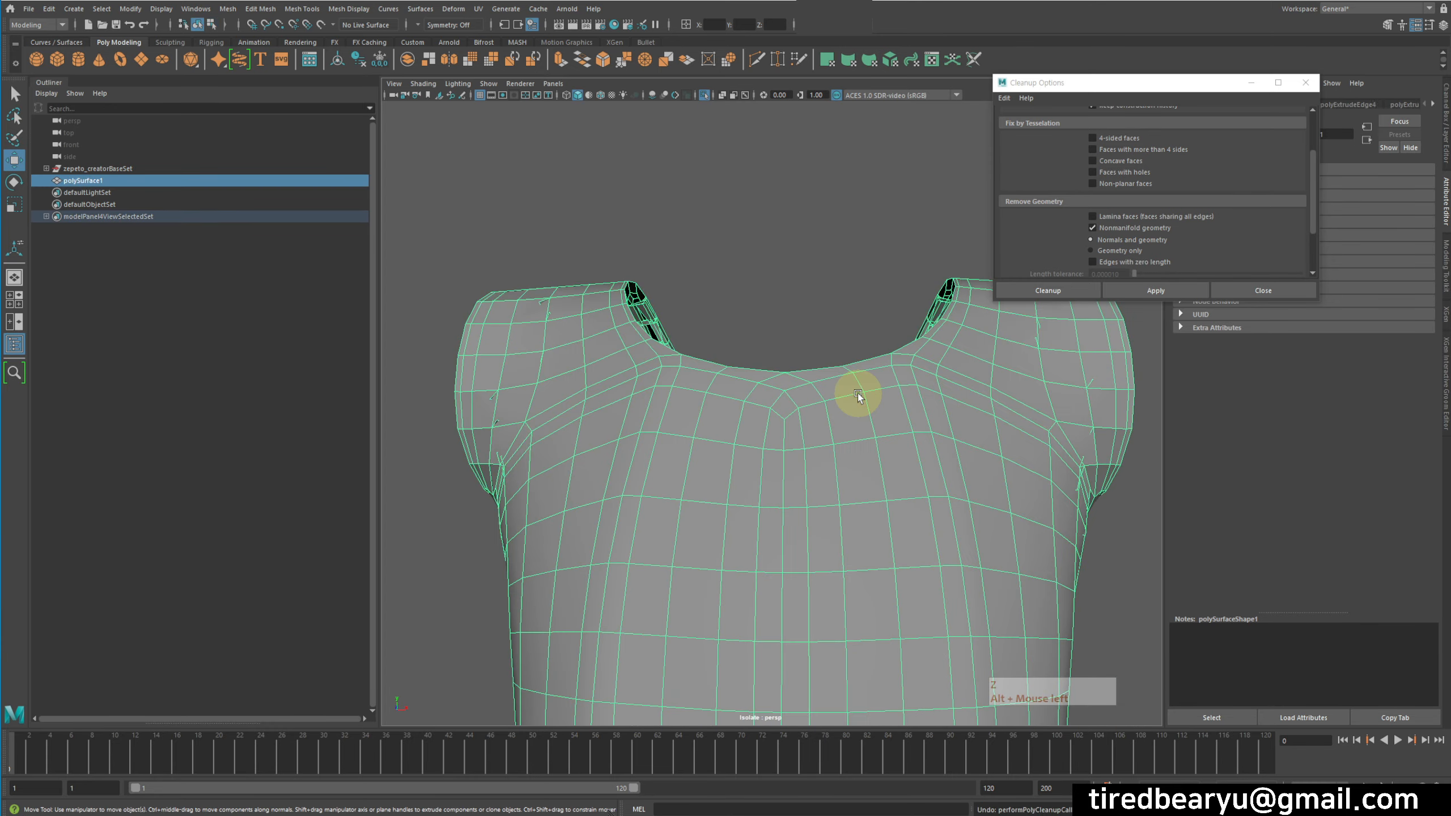
Close the Cleanup options and deselect the shirt mesh.
alt+drag(1113, 421, 593, 382)
click(1048, 448)
click(614, 379)
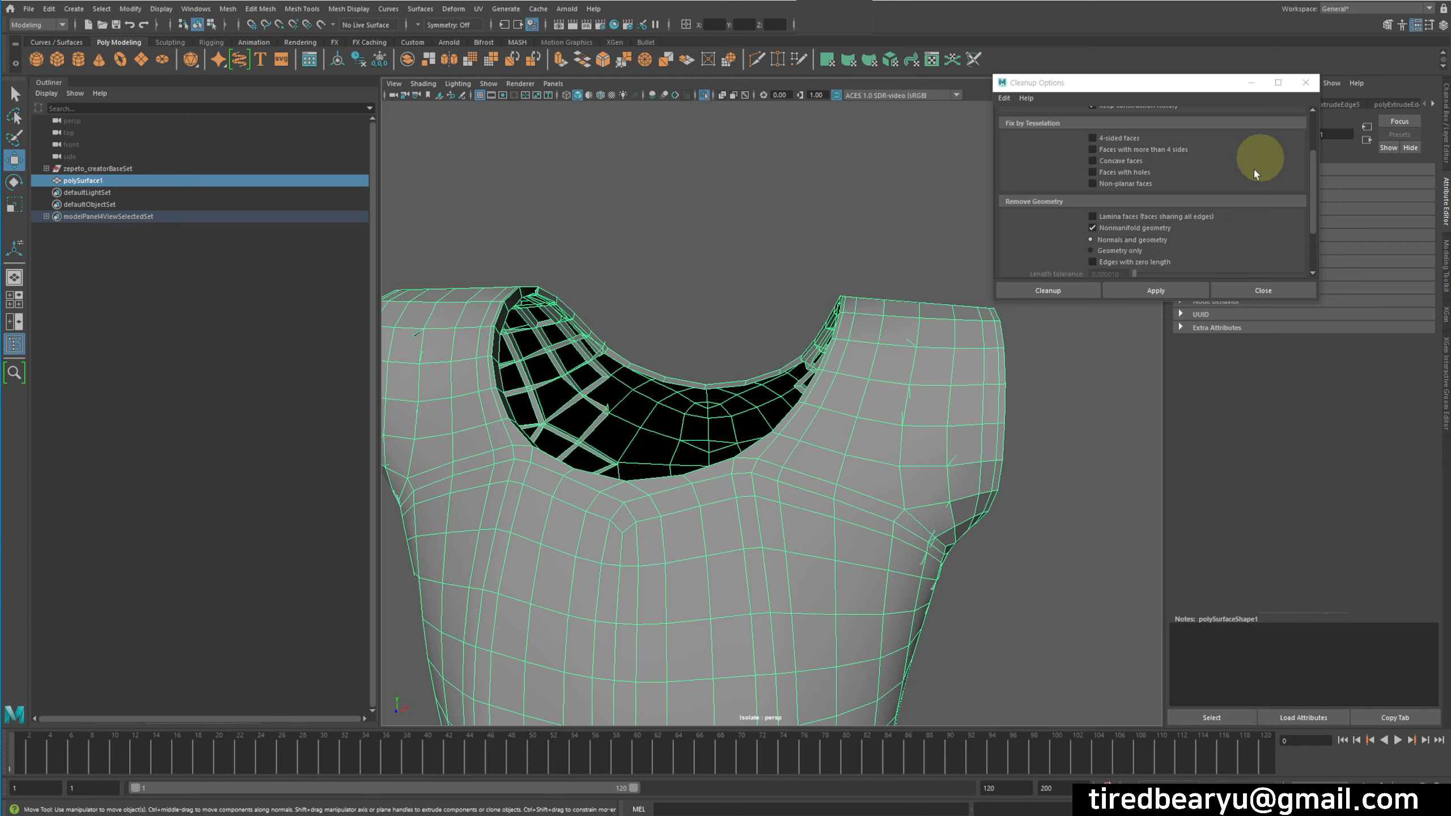
click(1232, 290)
click(1069, 412)
Reselect the shirt mesh and display its transform channels and construction history.
alt+drag(1070, 411, 1033, 364)
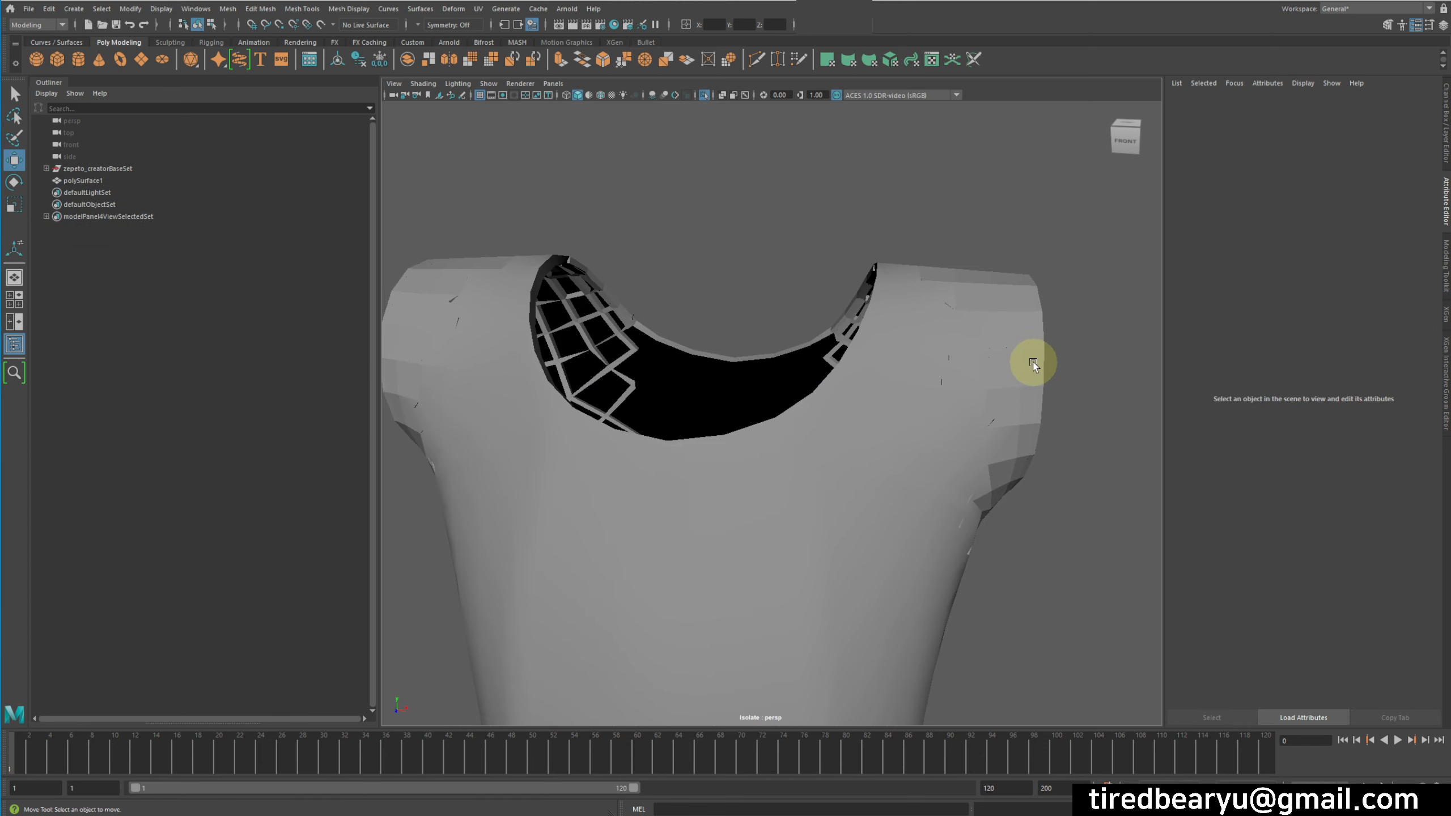
click(984, 364)
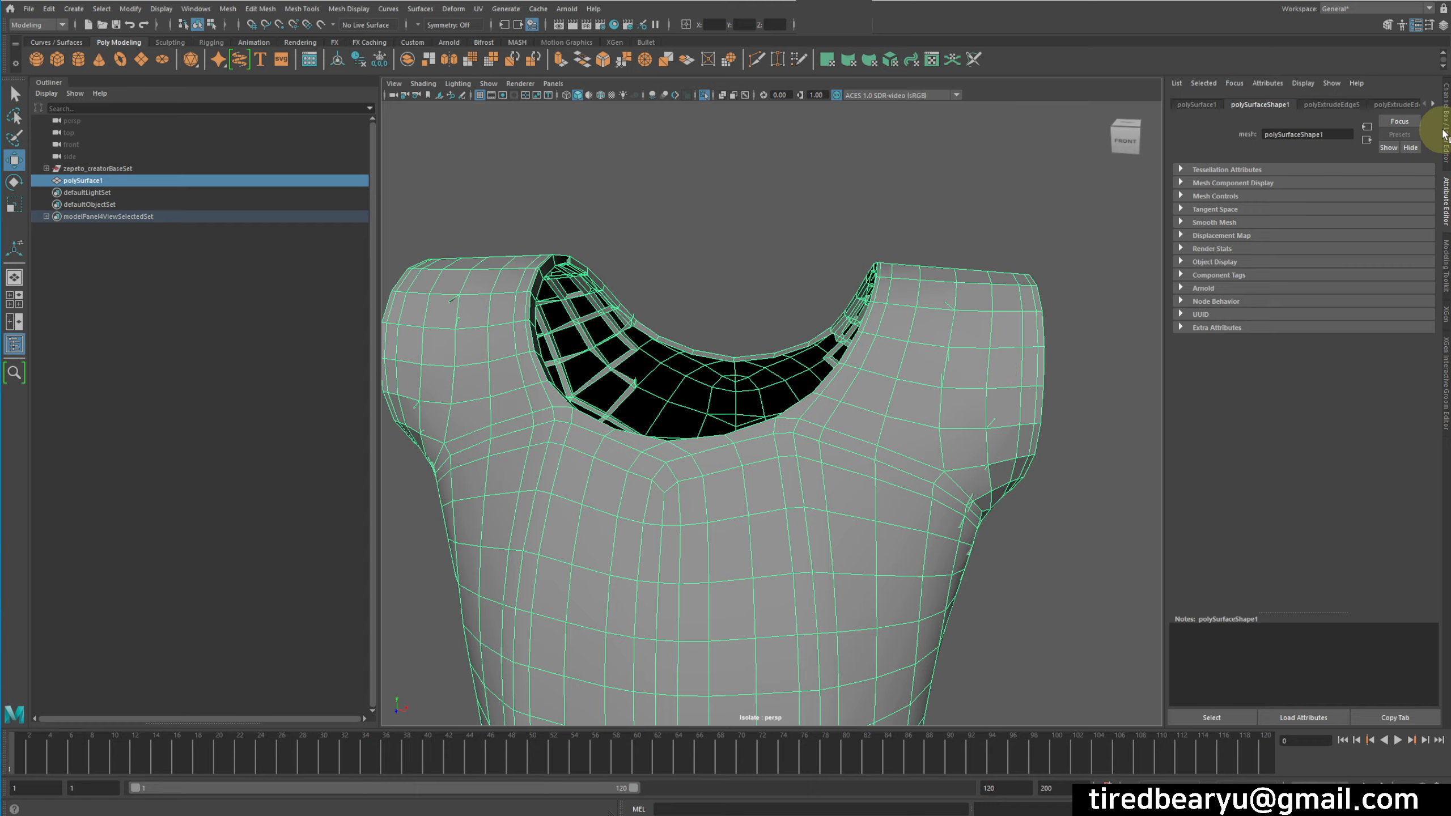
click(1444, 134)
Examine the shirt's armholes, hem and neckline from outside and inside for leftover extruded faces.
alt+middle_drag(856, 350, 856, 316)
alt+drag(1018, 277, 1038, 248)
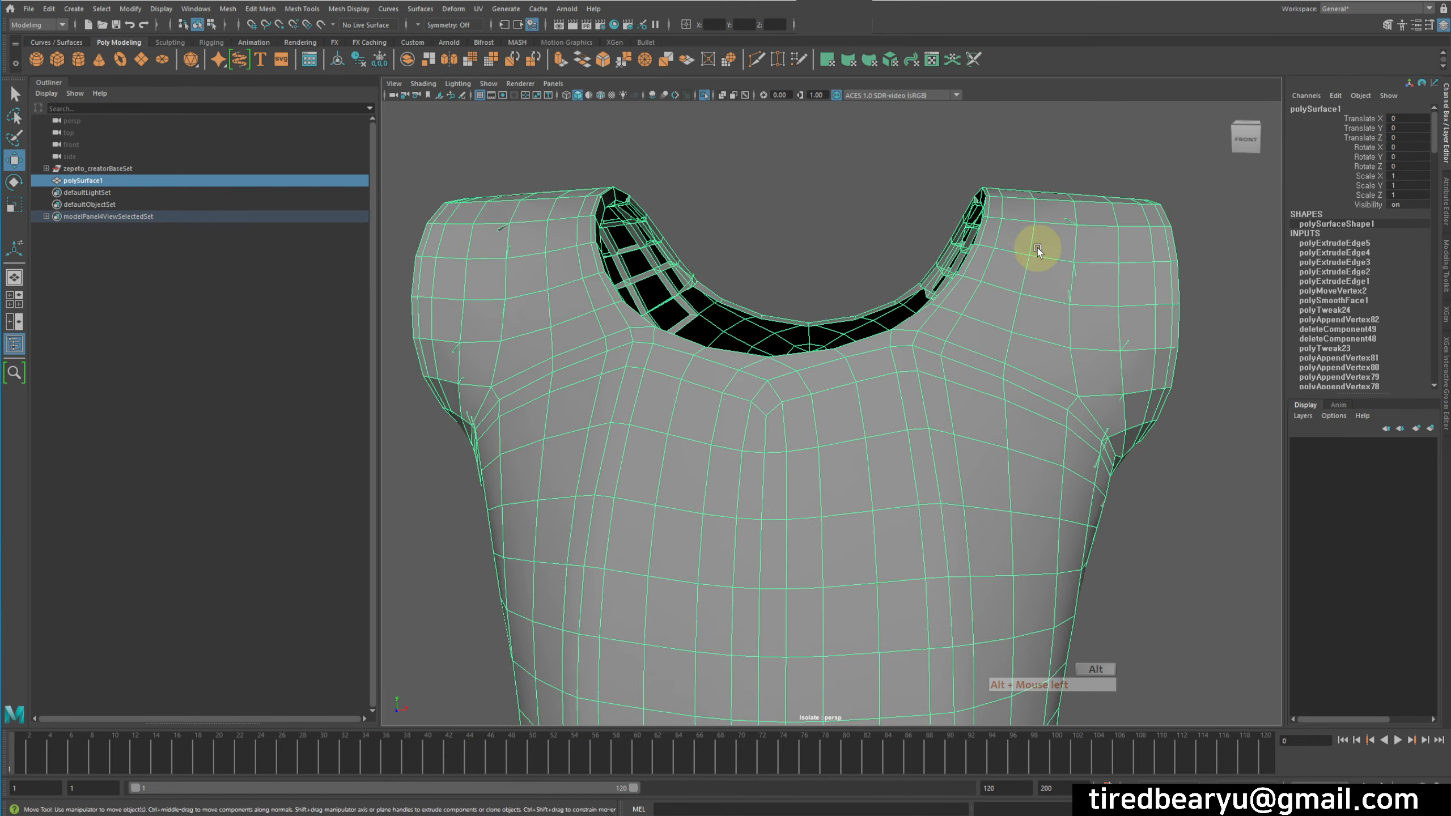
alt+right_drag(1038, 248, 937, 237)
alt+drag(937, 237, 1007, 258)
click(1082, 334)
alt+drag(1082, 334, 965, 301)
click(1024, 347)
alt+drag(1024, 347, 1008, 284)
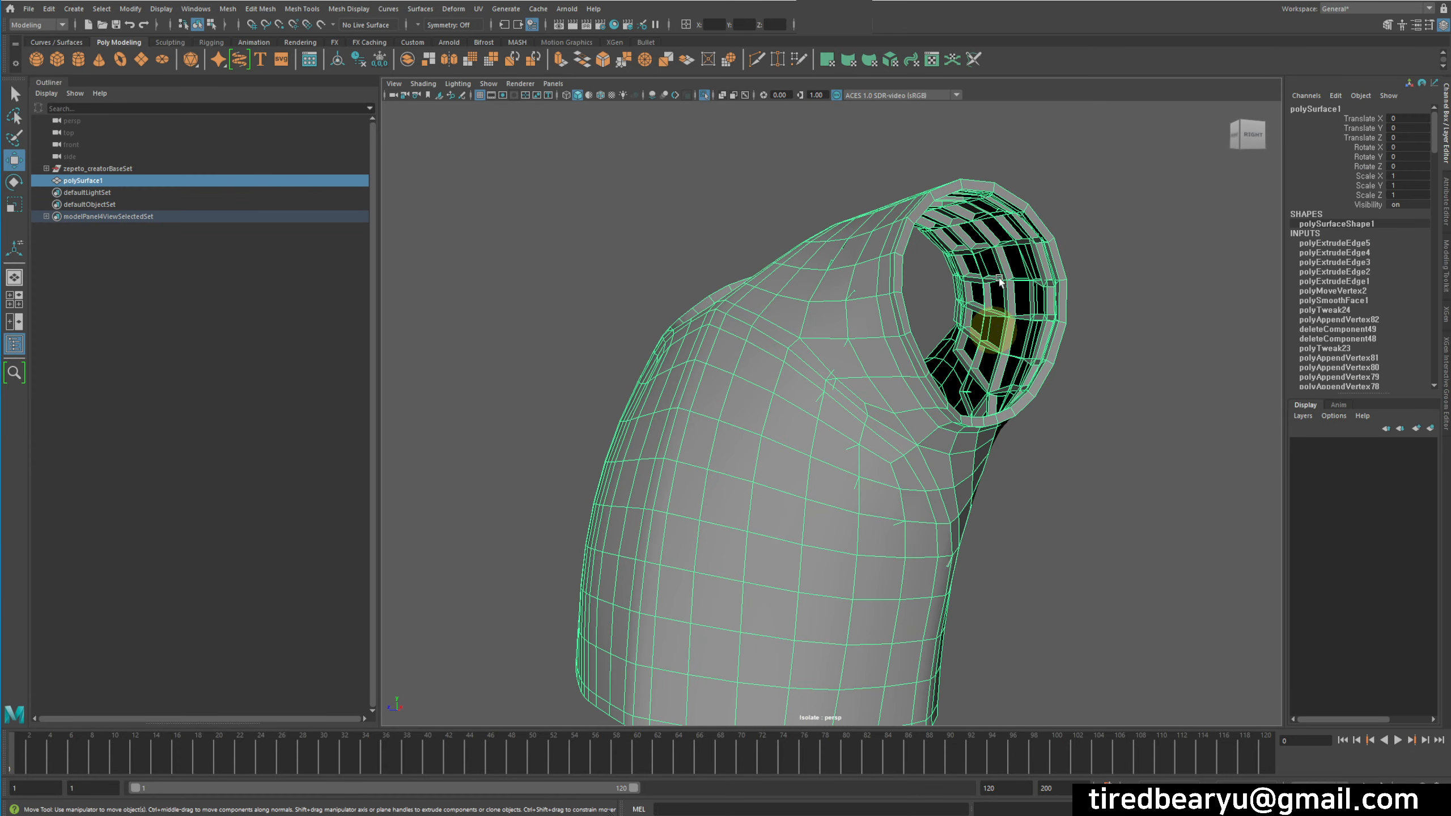
alt+middle_drag(998, 378, 887, 355)
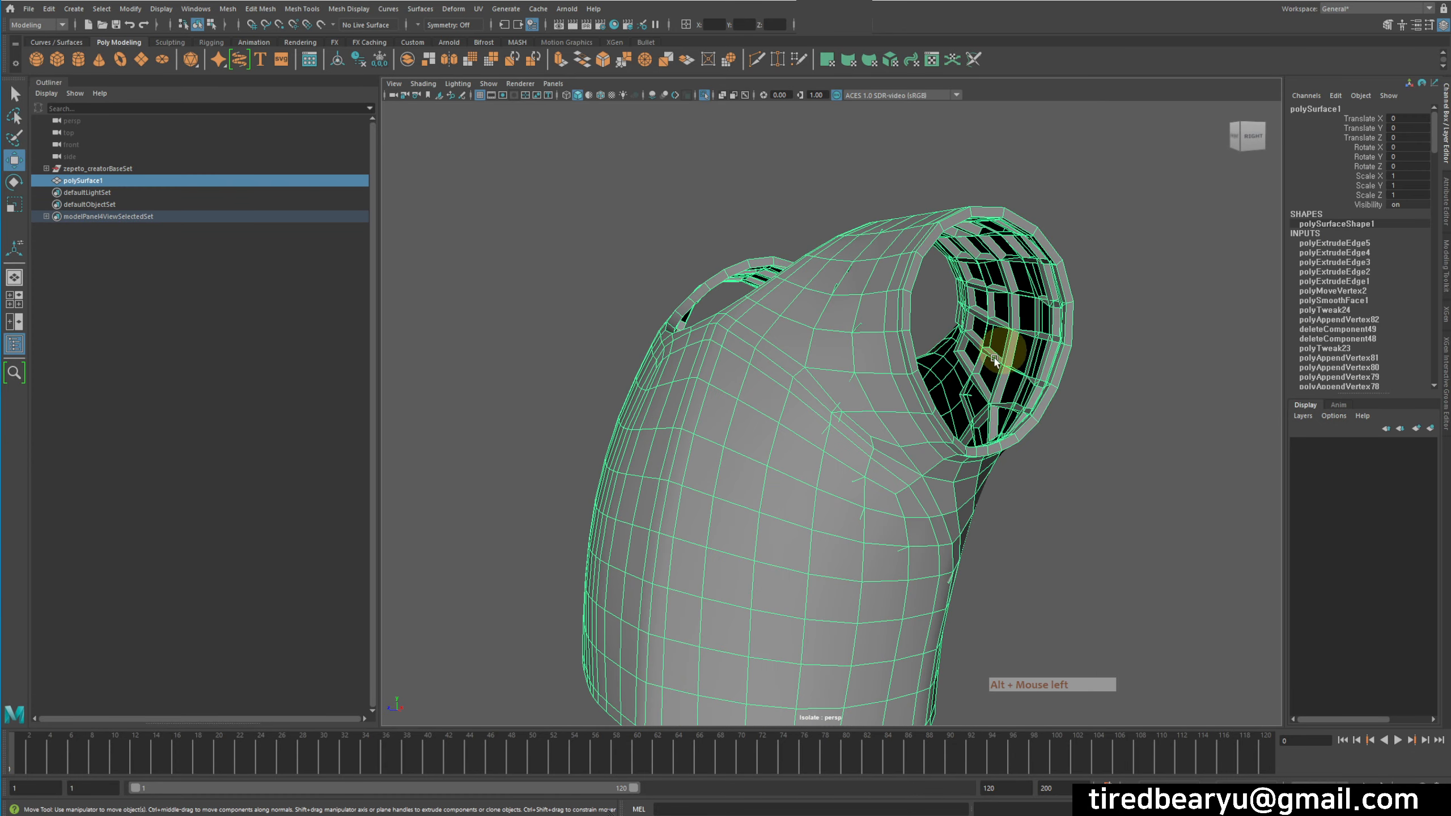
alt+drag(1011, 342, 903, 260)
alt+right_drag(881, 360, 877, 573)
alt+drag(949, 561, 904, 477)
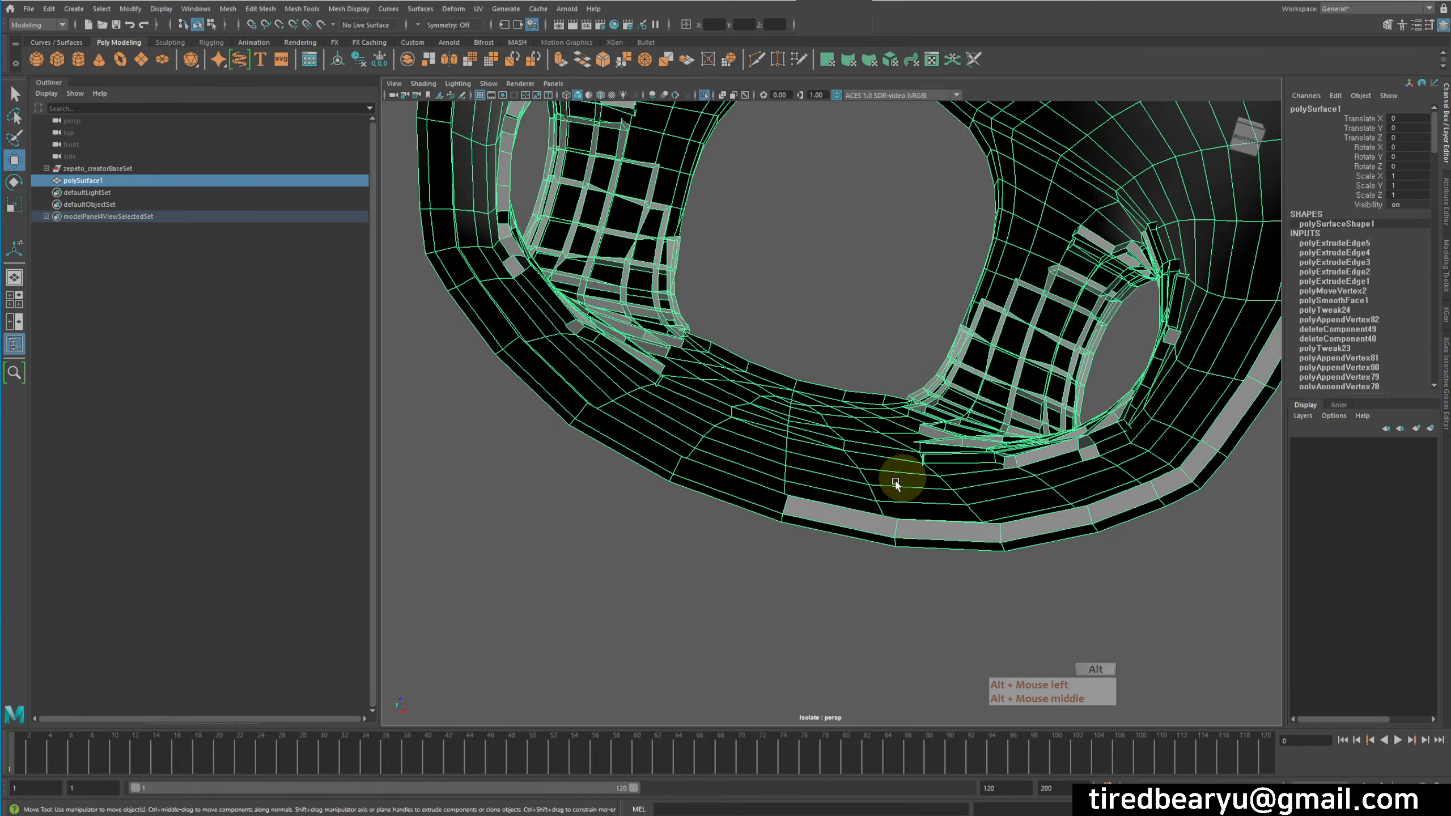
alt+drag(1067, 340, 825, 475)
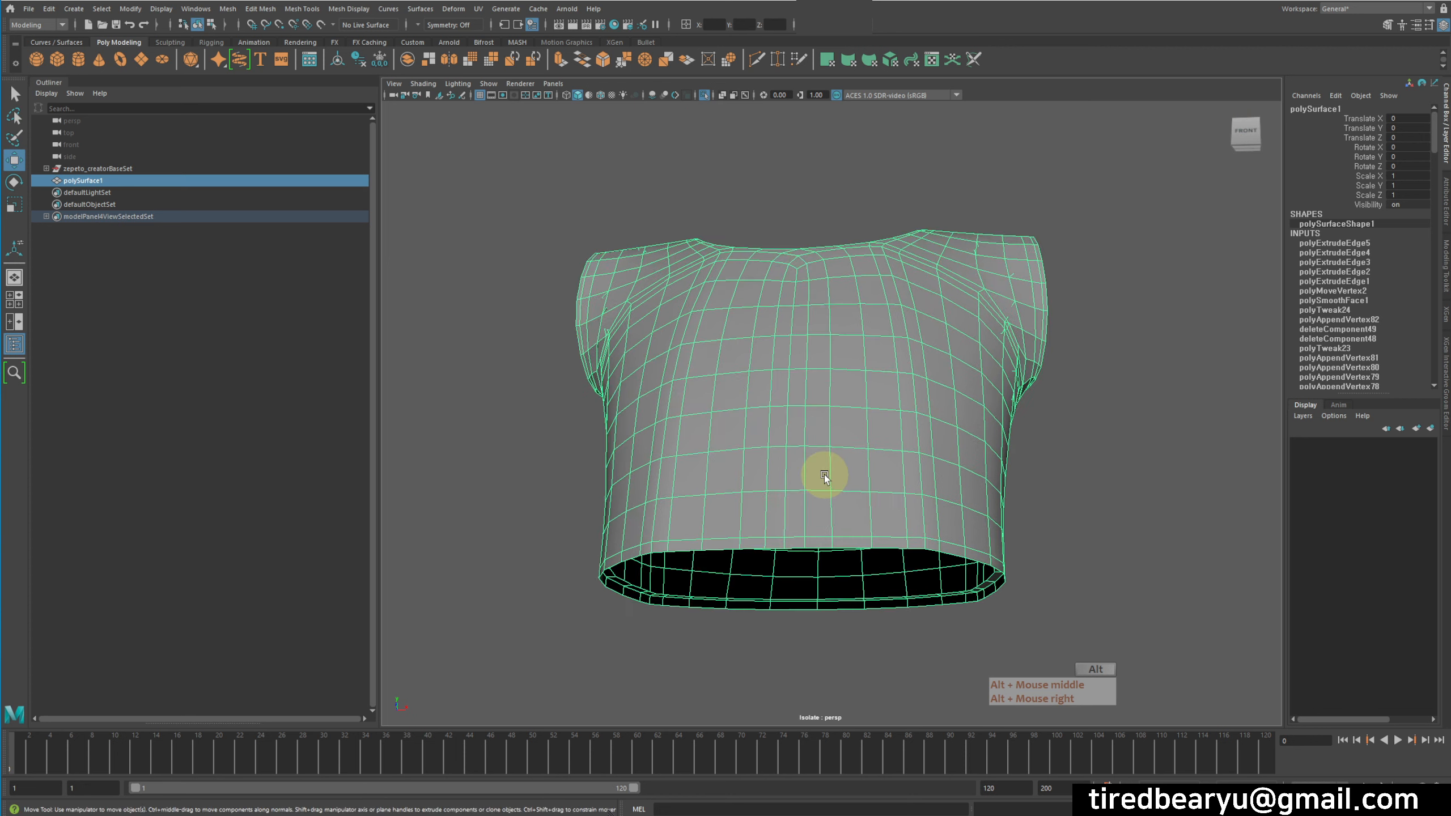
alt+middle_drag(824, 476, 821, 494)
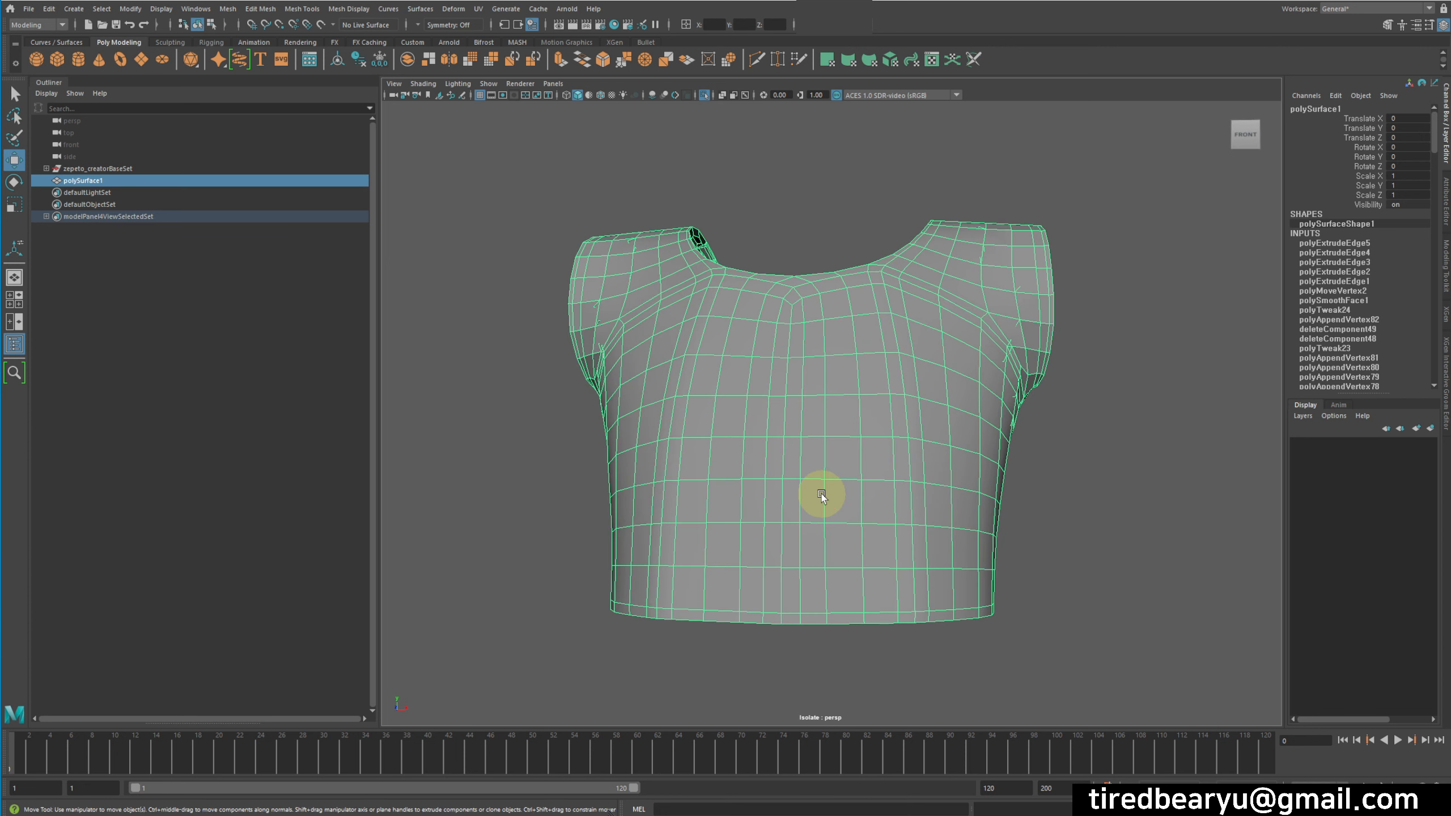
alt+drag(887, 443, 968, 560)
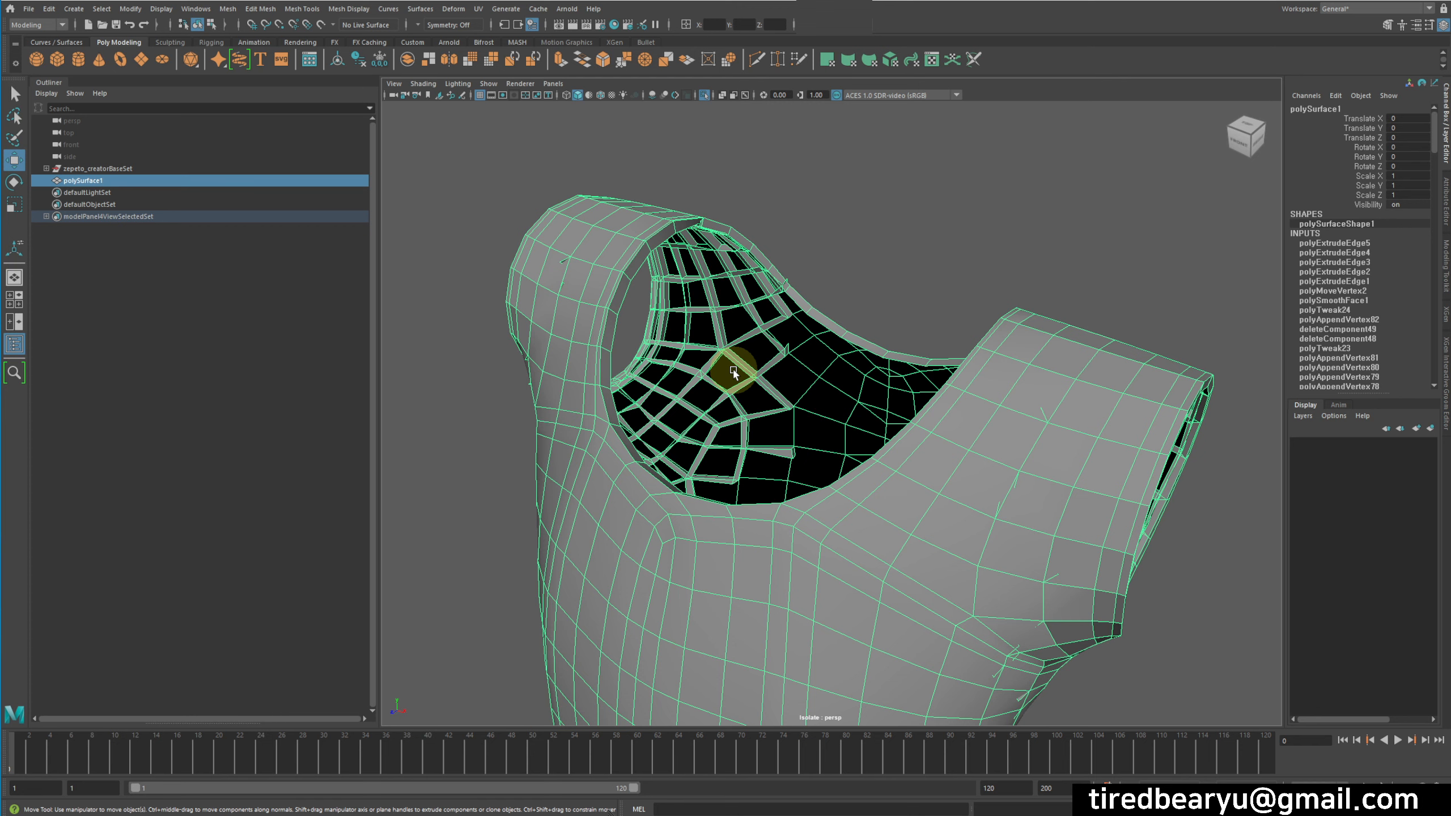
mouse_move(780, 399)
alt+mouse_down()
mouse_move(800, 405)
mouse_move(803, 386)
alt+mouse_up()
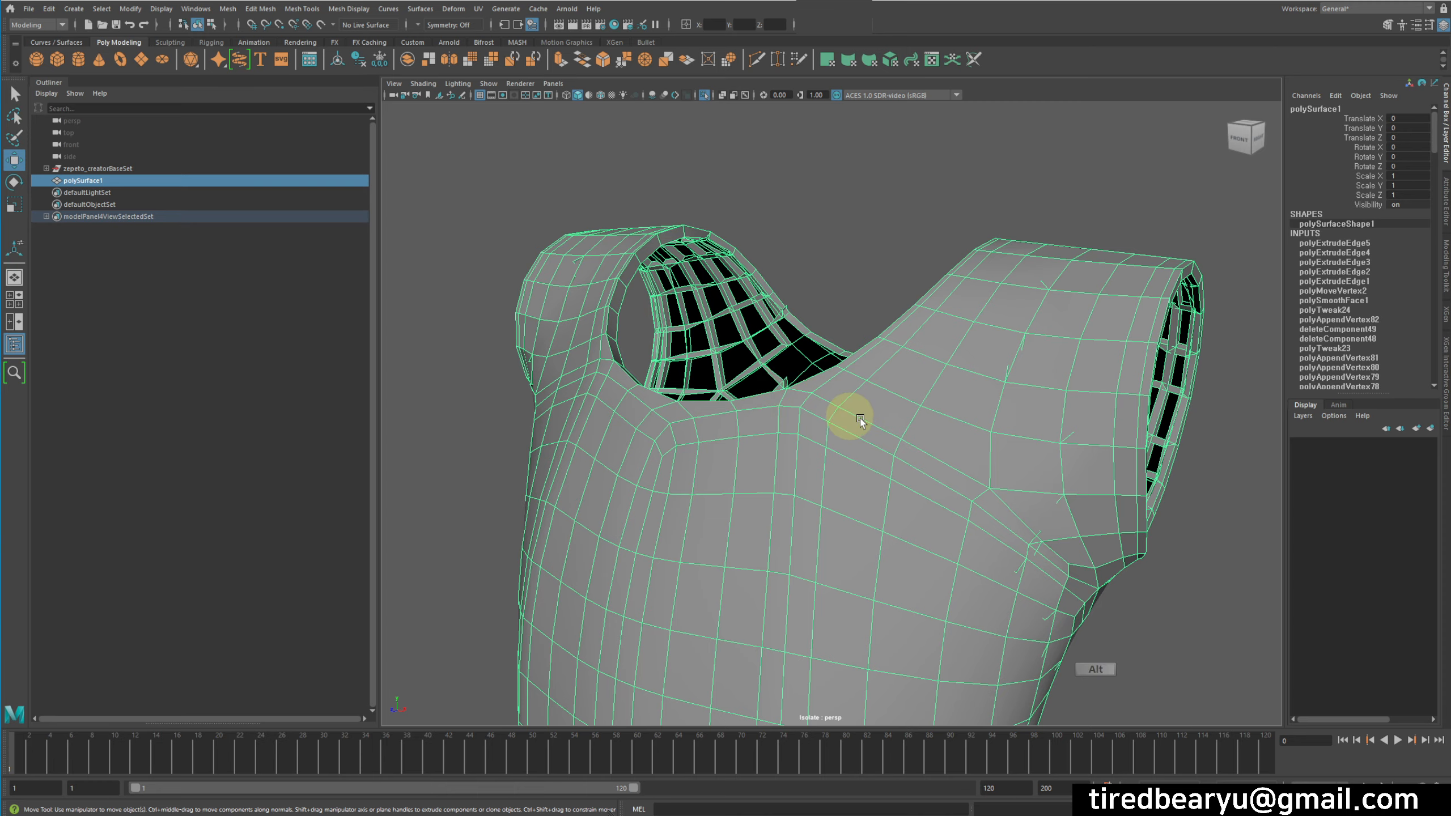
alt+right_drag(860, 418, 745, 383)
alt+drag(745, 383, 834, 354)
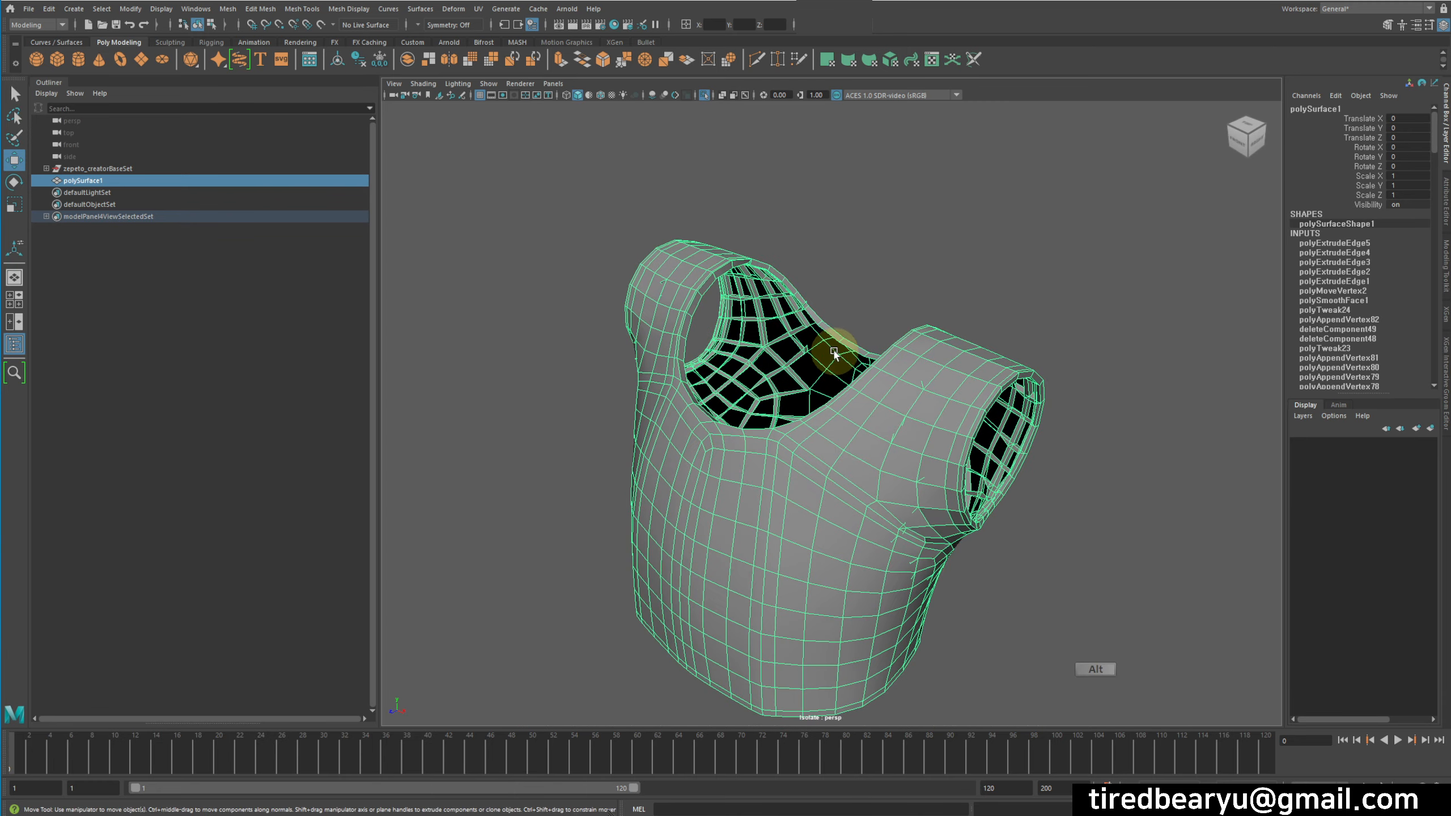
alt+right_drag(833, 353, 867, 348)
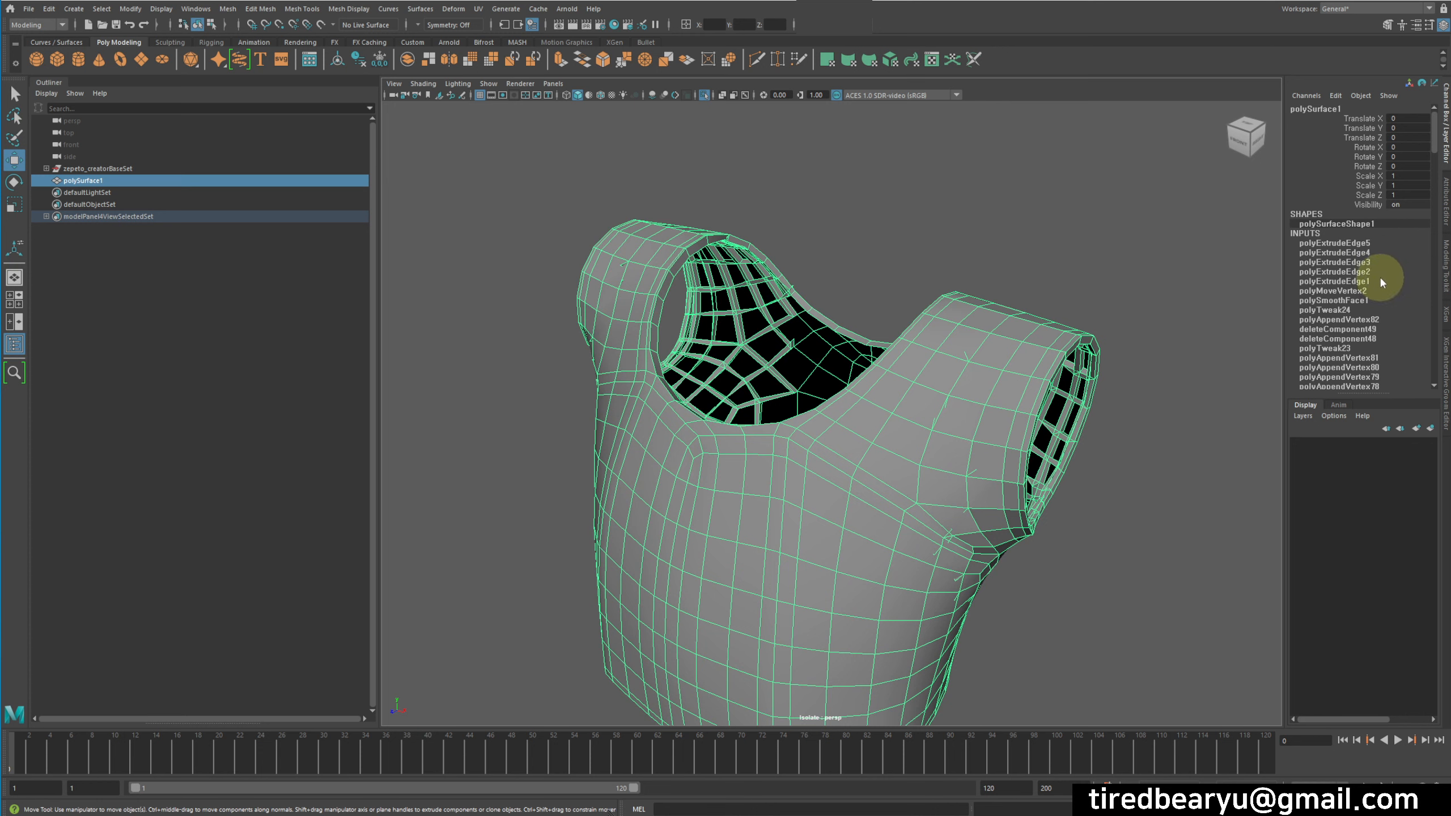
Review the shirt's construction history from its newest edge extrusion back to polyCreateFace1.
scroll(1380, 280, down, 15)
scroll(1397, 279, down, 10)
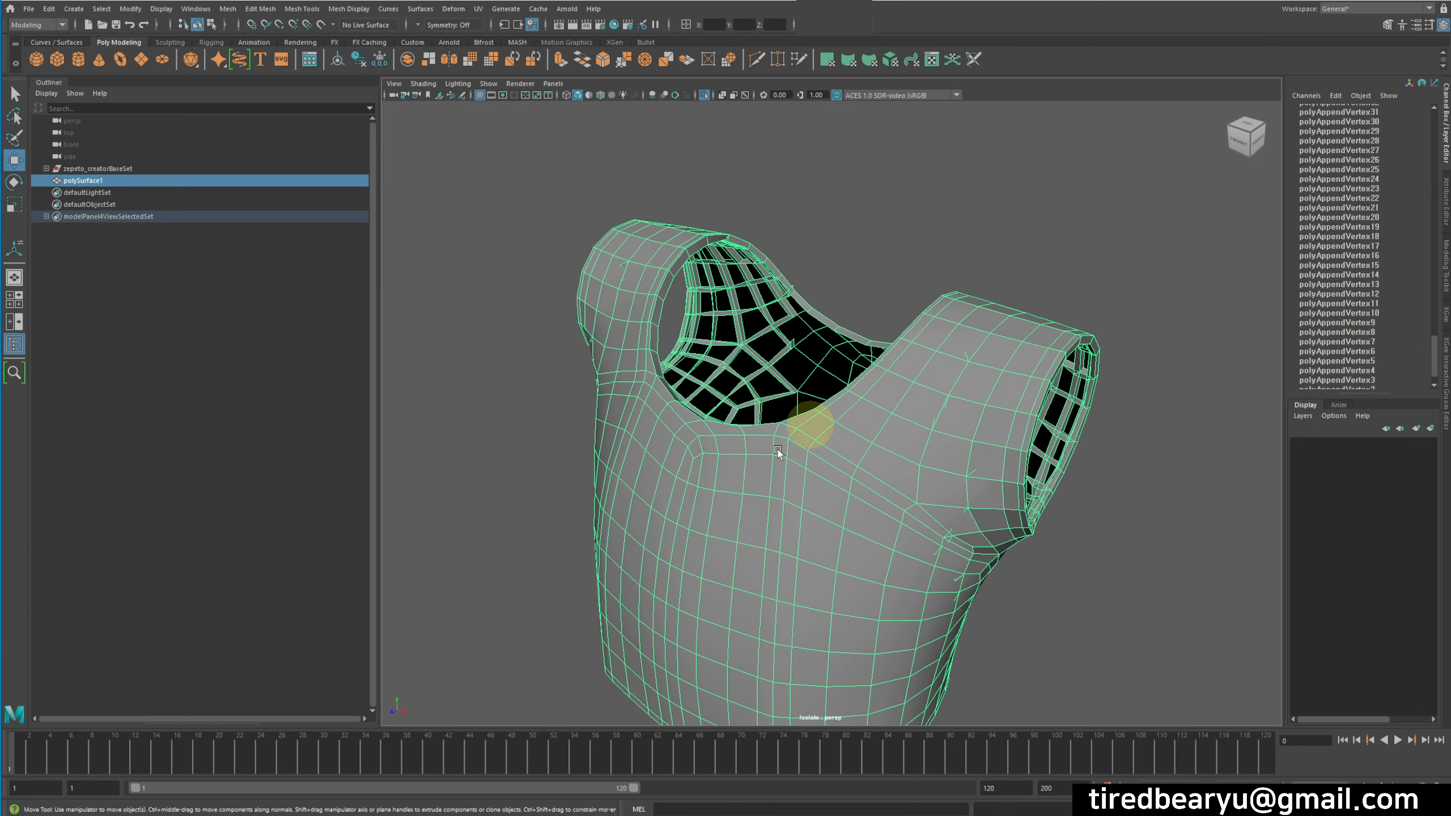
scroll(1358, 377, down, 1)
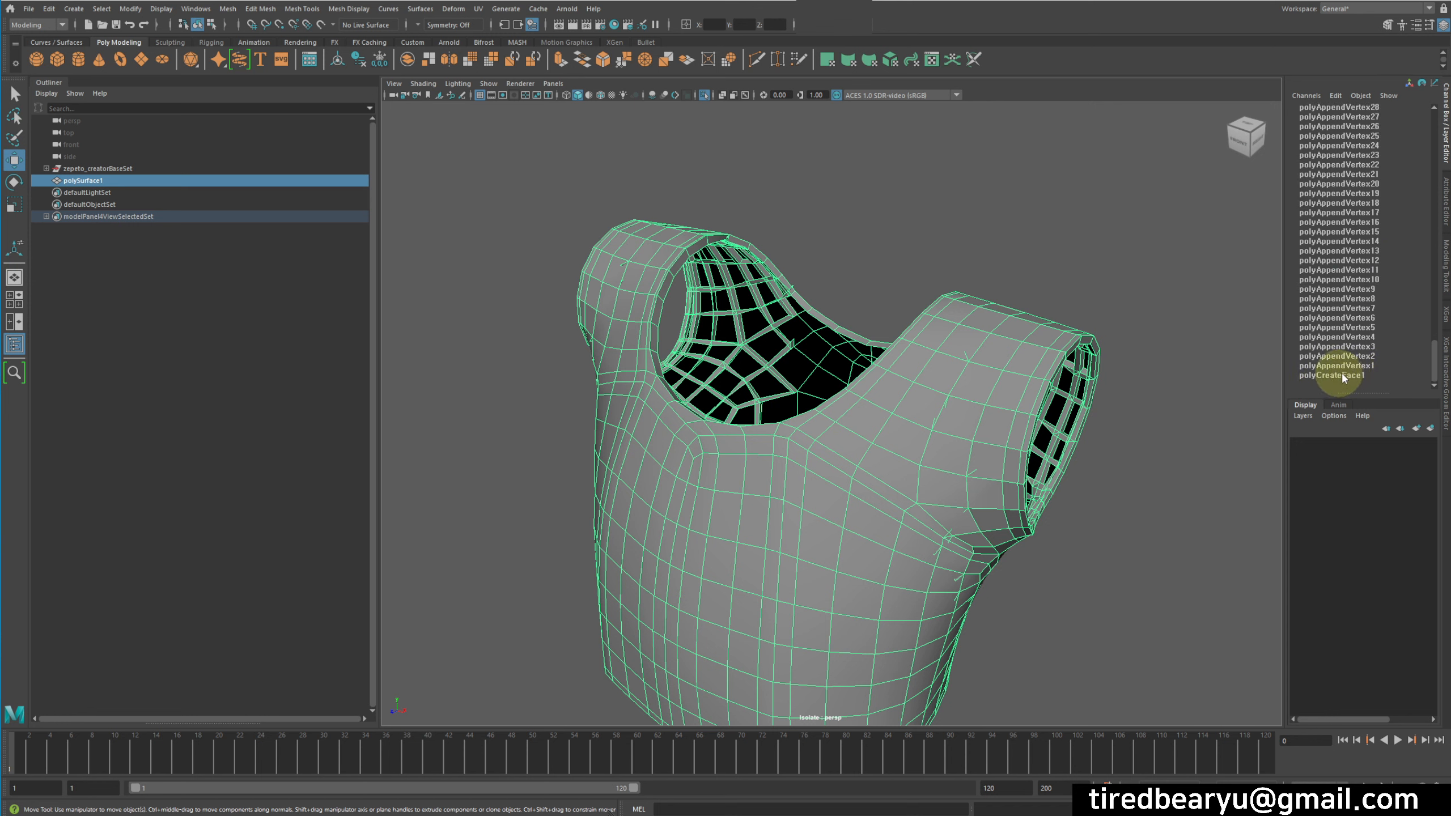
drag(1431, 367, 1432, 130)
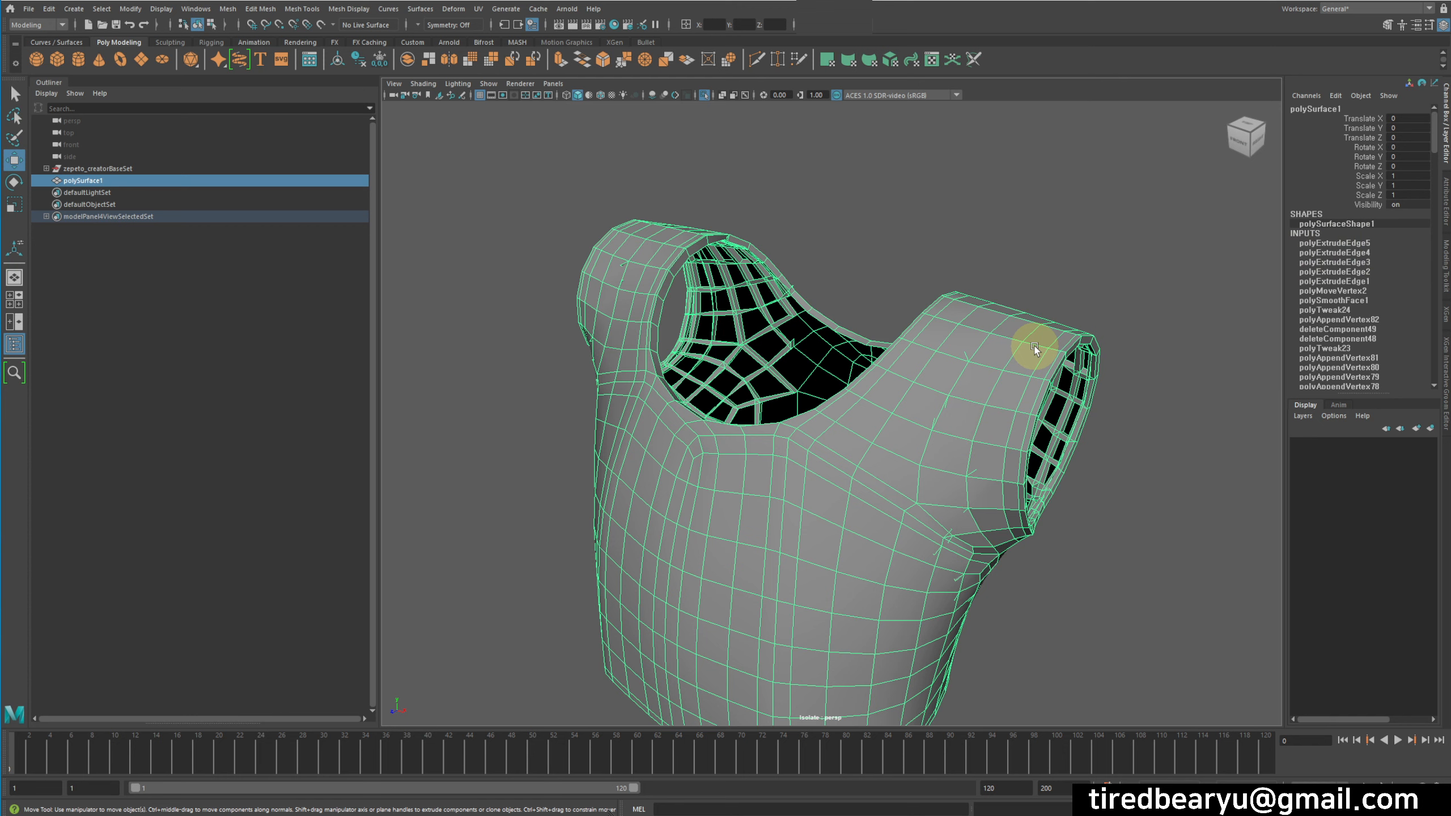
Examine the irregular edges around the shirt's armhole and the extruded faces inside it.
alt+drag(1102, 424, 958, 301)
alt+drag(956, 370, 734, 274)
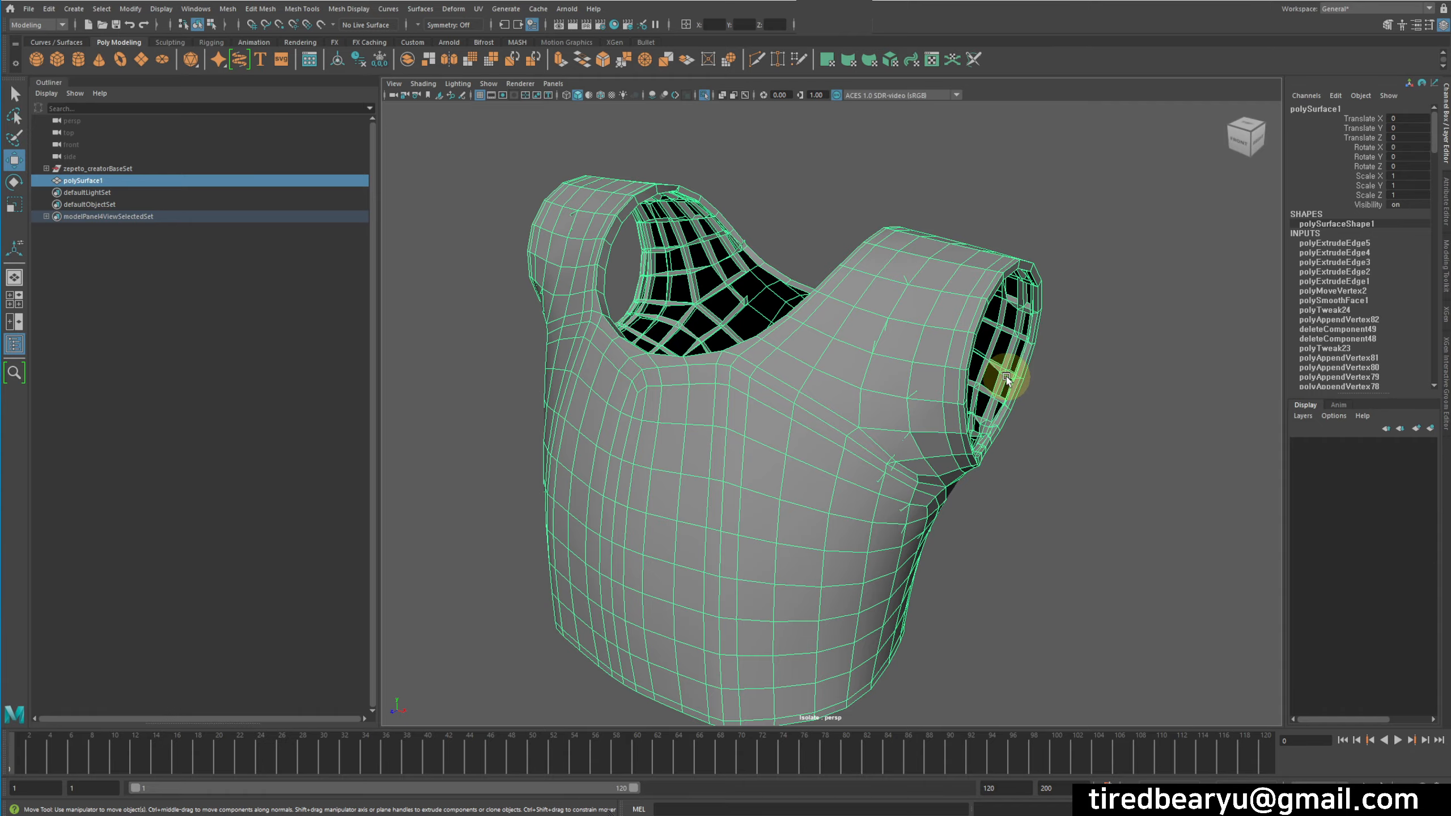
alt+drag(1111, 415, 1094, 416)
alt+middle_drag(1094, 416, 1101, 405)
alt+drag(1101, 406, 1079, 383)
alt+right_drag(1080, 383, 1109, 361)
alt+middle_drag(1077, 362, 1089, 392)
alt+drag(1089, 392, 1051, 350)
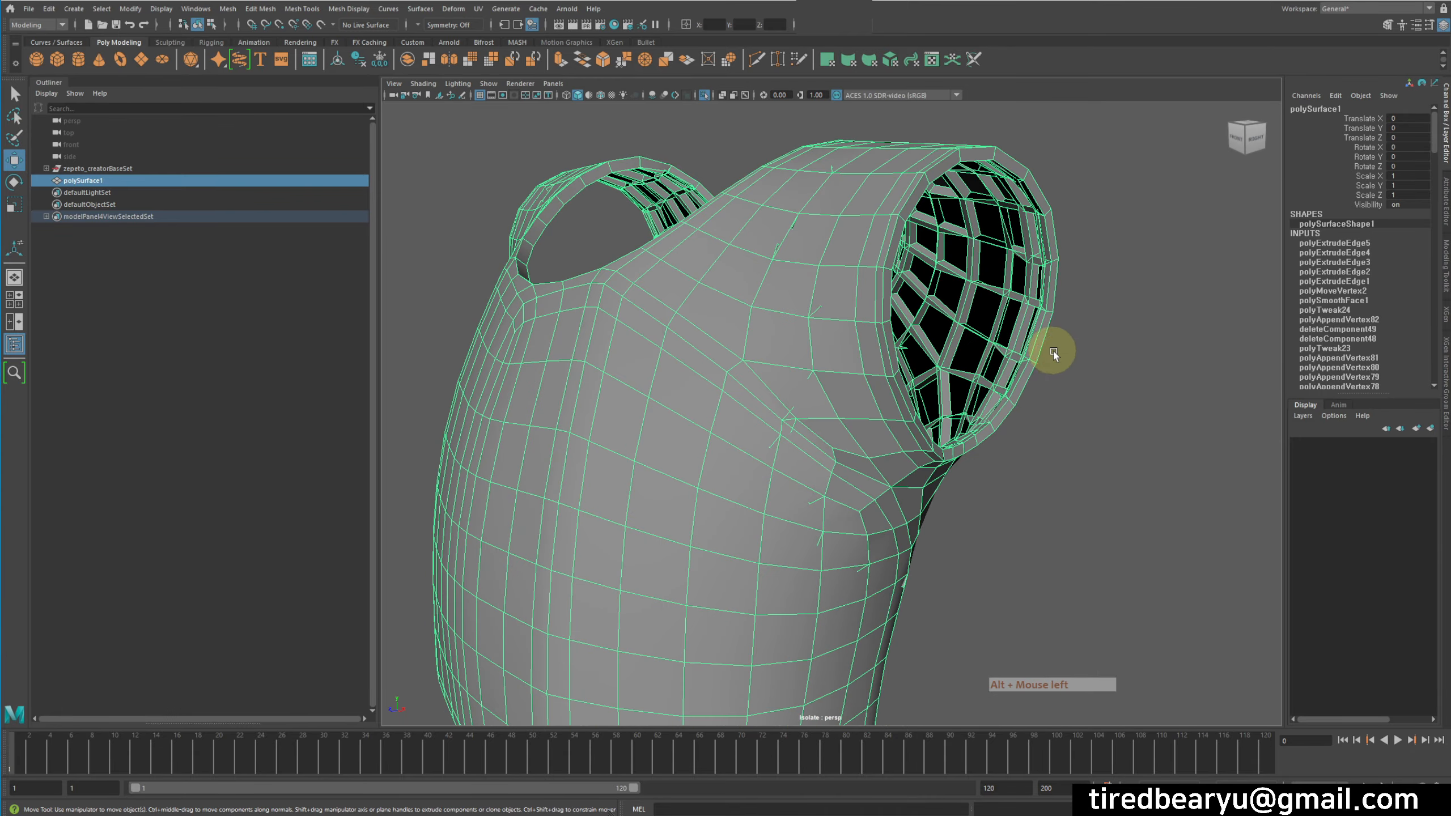
alt+middle_drag(1165, 392, 1145, 320)
alt+drag(1145, 320, 1177, 323)
alt+right_drag(1177, 323, 1088, 323)
alt+drag(1088, 325, 1172, 323)
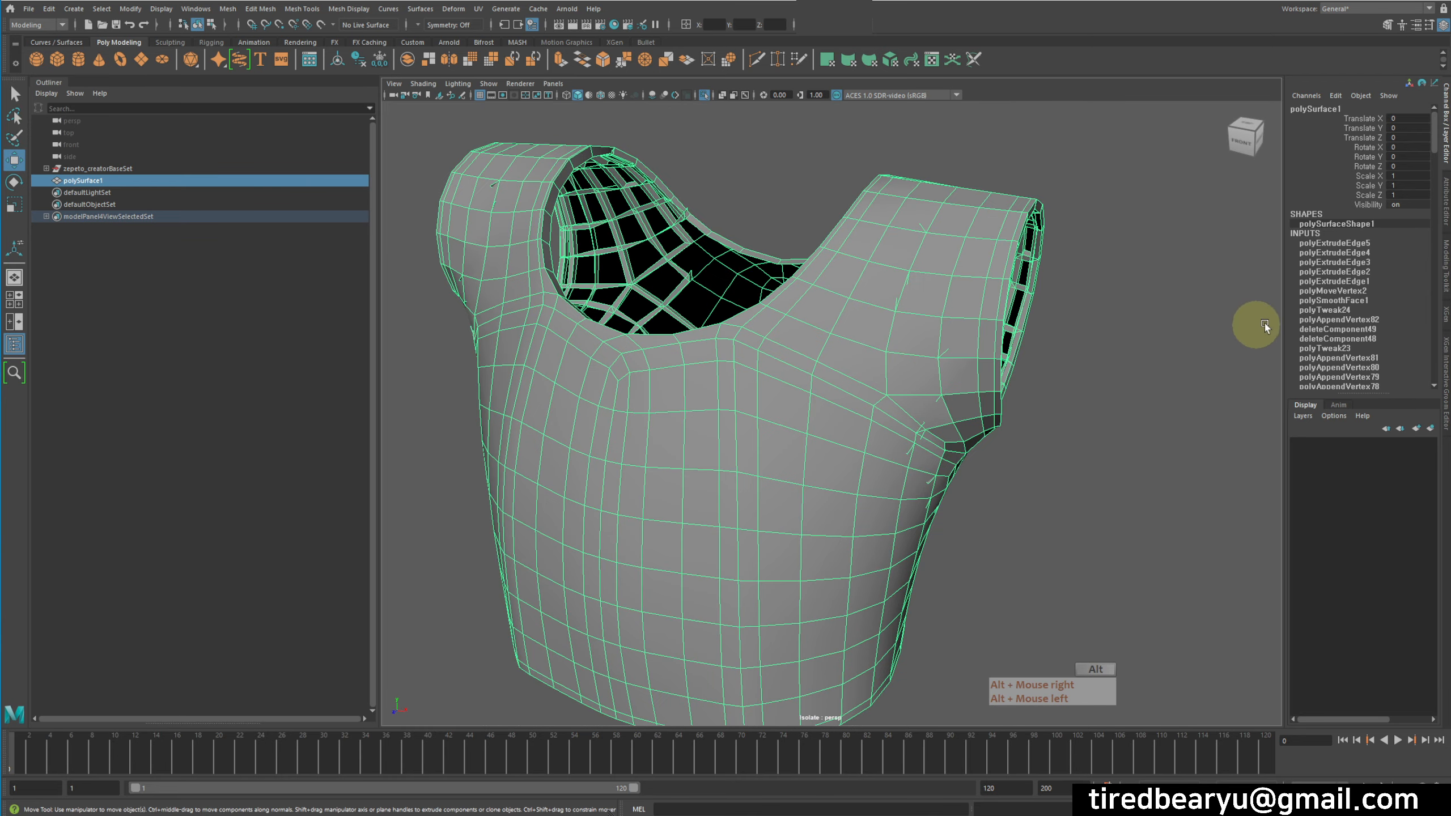
Open the polyExtrudeEdge1 history settings and select the Local Translate Z channel.
click(1390, 282)
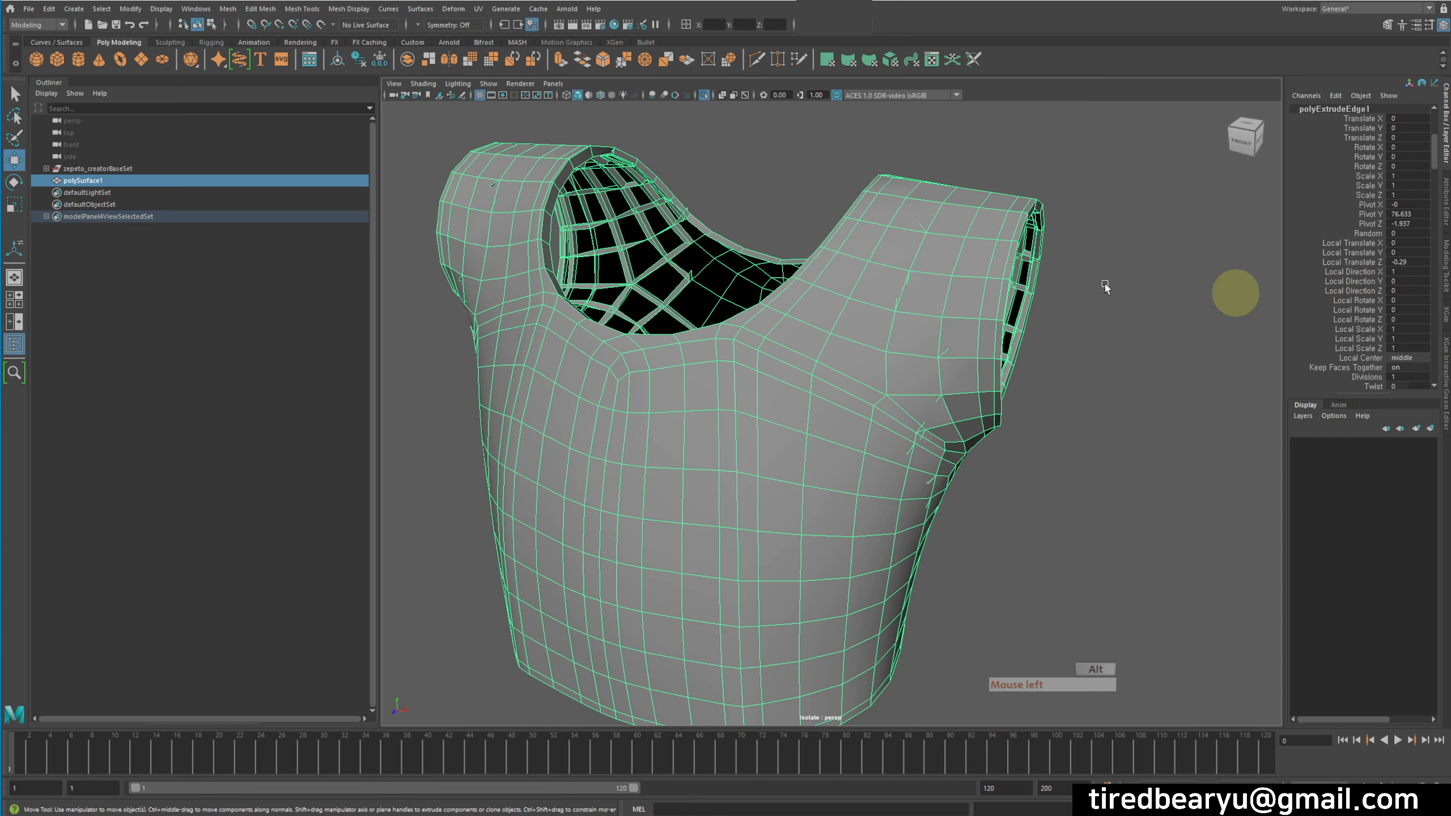
alt+drag(1234, 294, 1323, 285)
click(1352, 262)
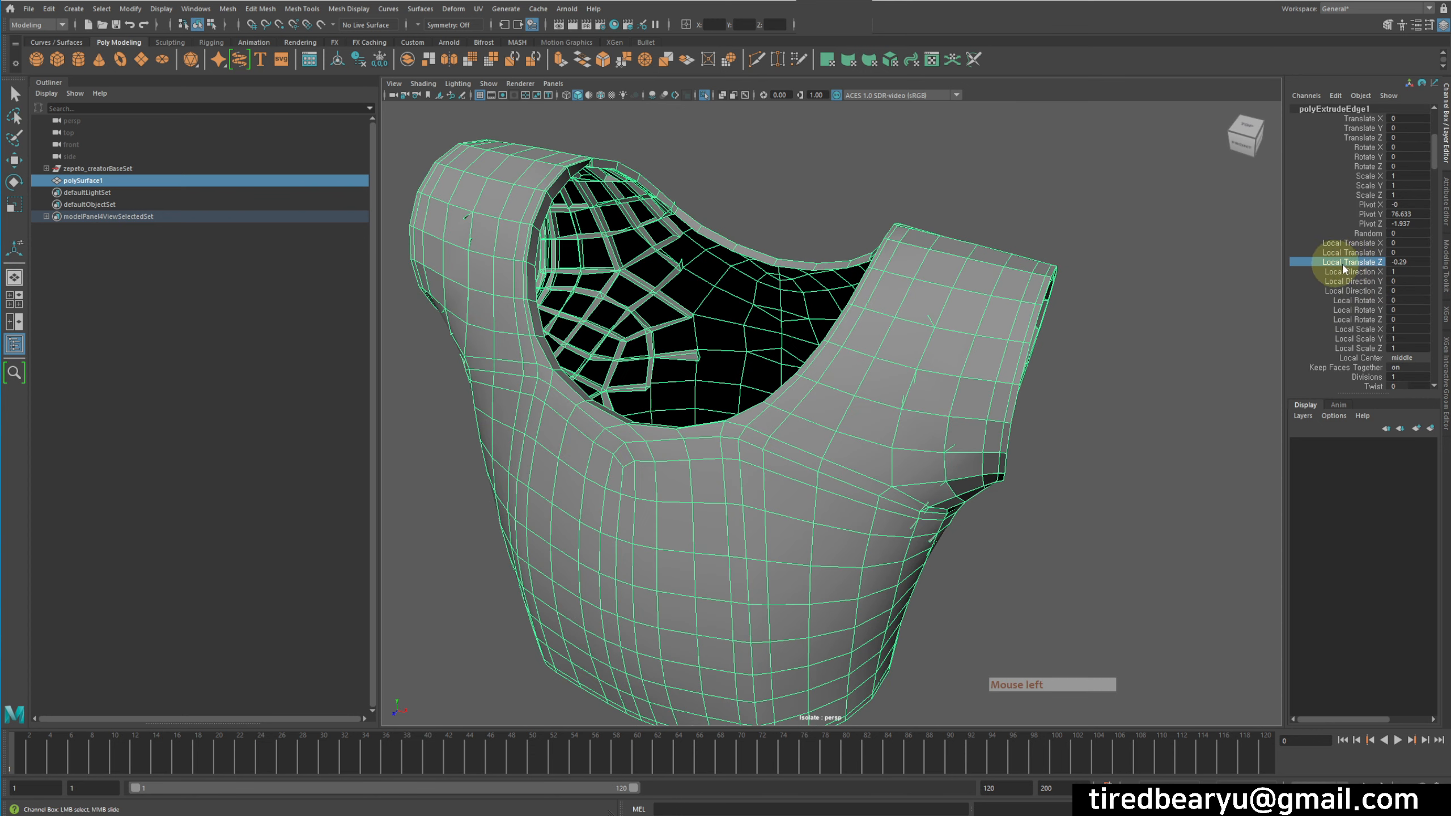
alt+drag(1140, 307, 1122, 309)
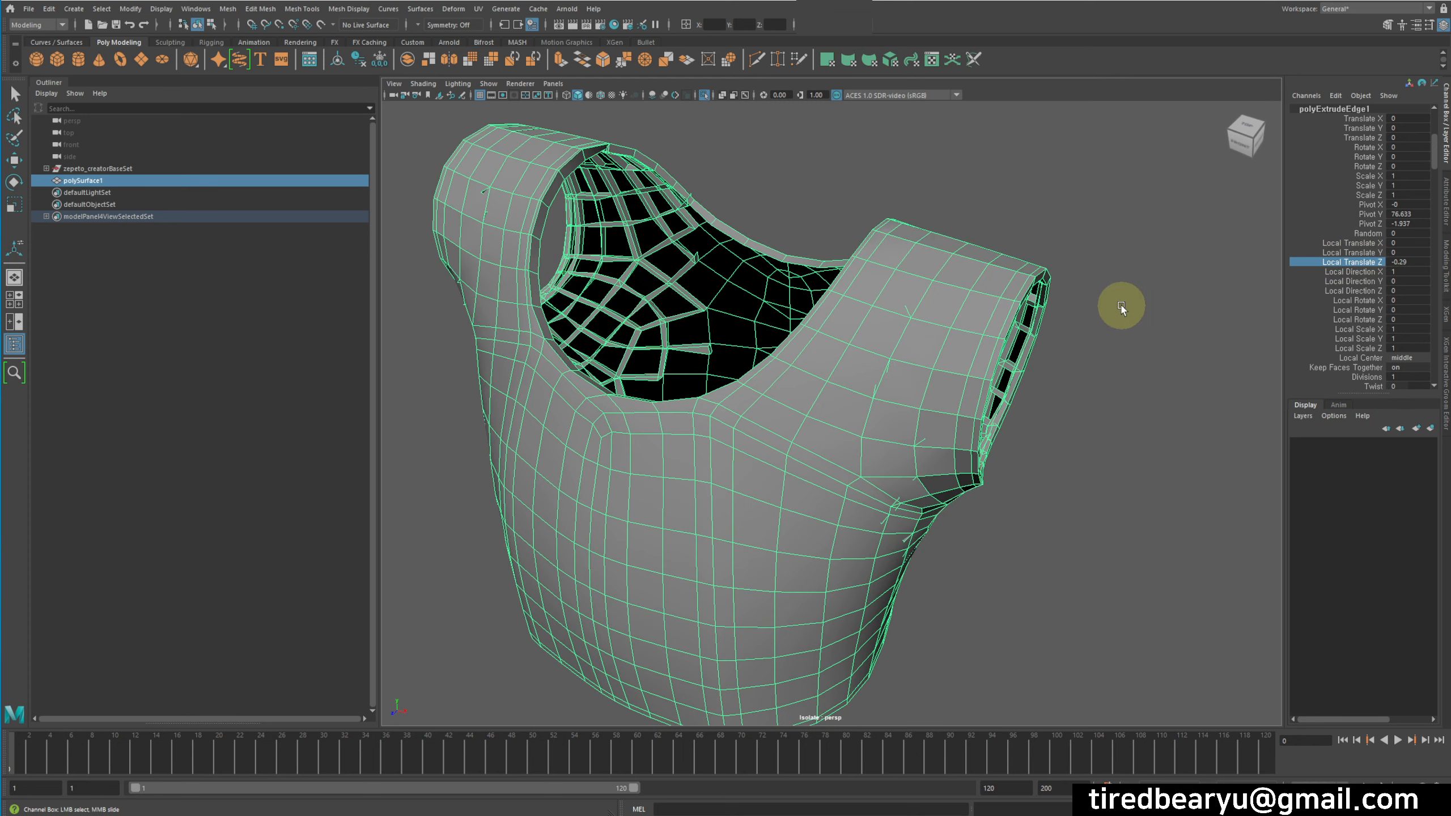
Try different Local Translate Z values on polyExtrudeEdge1 to find the faces it extrudes, undoing each change.
middle_drag(1222, 273, 1141, 261)
alt+drag(1141, 261, 1114, 311)
key(z)
key(z)
alt+drag(1207, 321, 1090, 341)
key(z)
key(z)
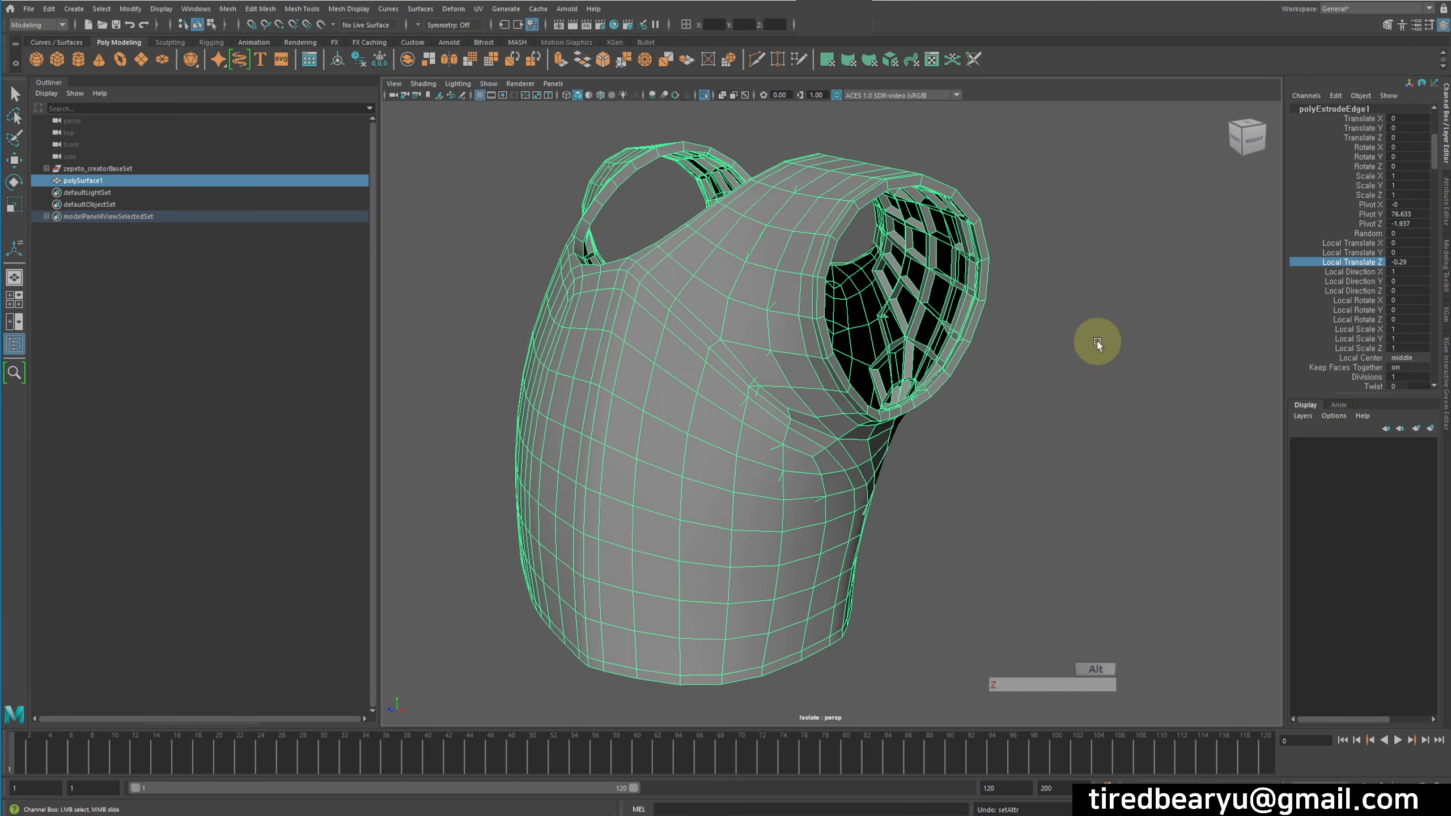
key(z)
alt+drag(1188, 283, 1238, 309)
Review polyExtrudeEdge1's channel values and compare them with the extruded faces around the shirt's neckline and armholes.
key(ctrl+a)
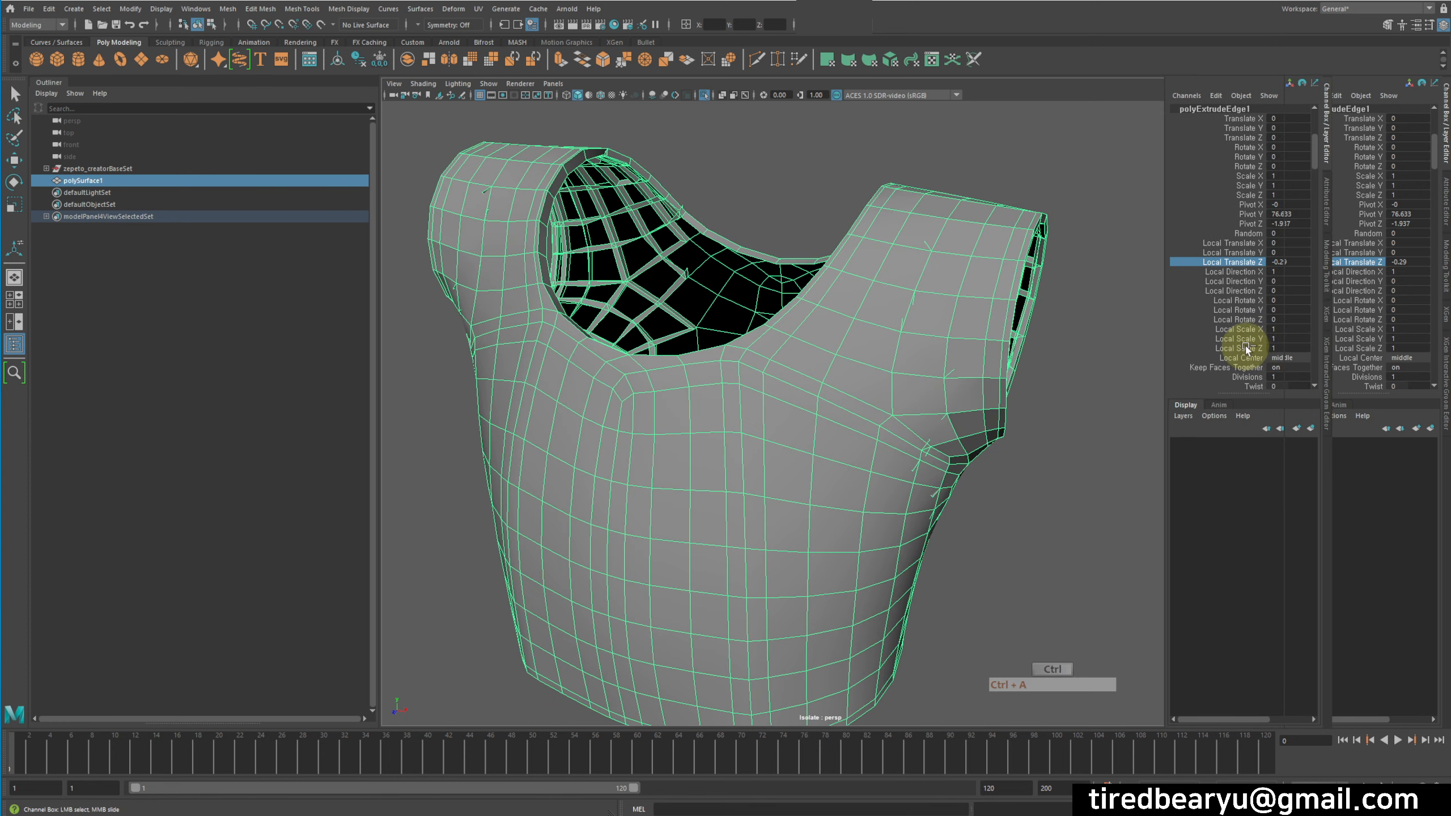
click(1446, 165)
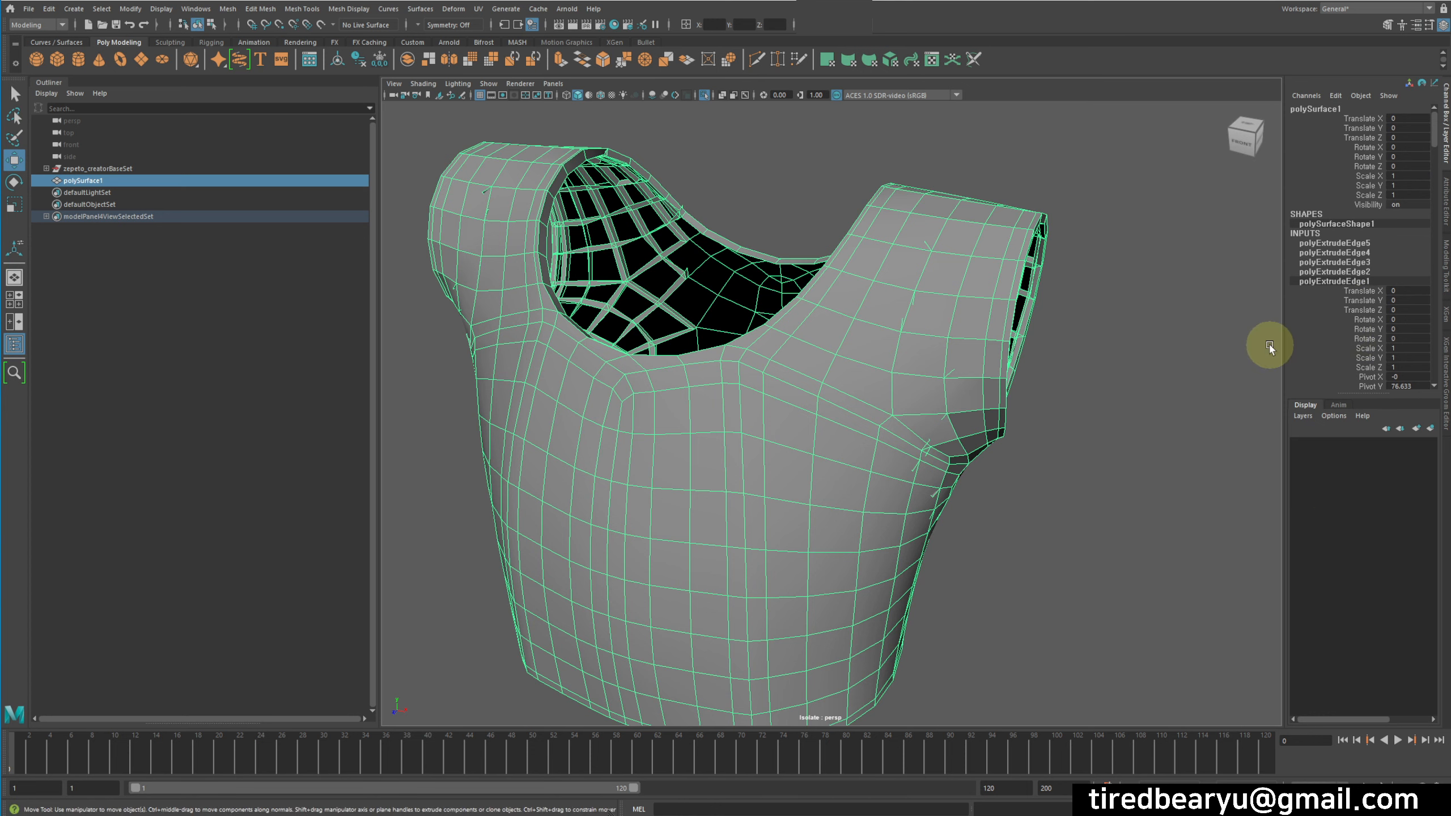
alt+drag(1273, 346, 1304, 358)
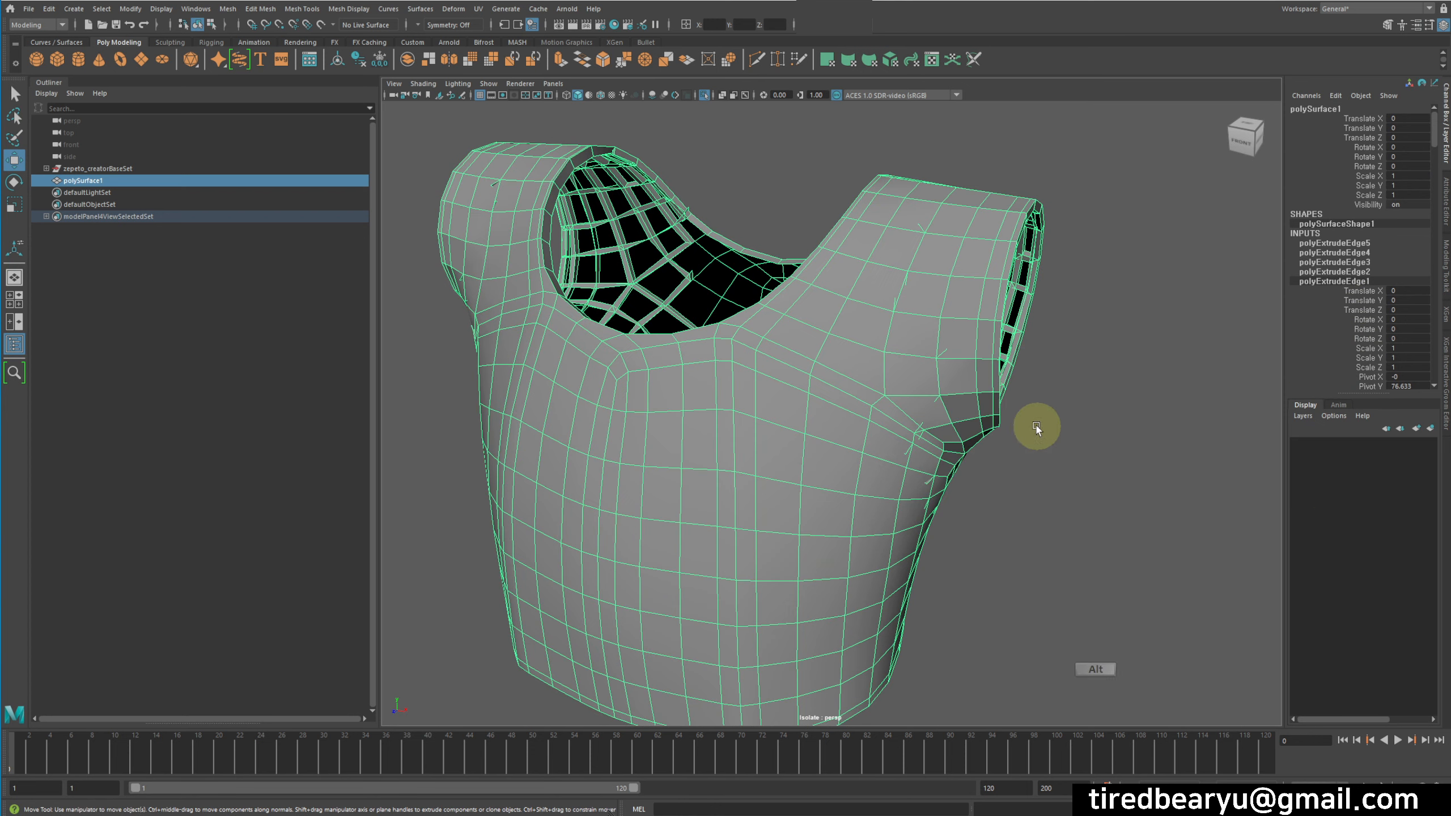
alt+drag(1036, 421, 1009, 408)
scroll(1403, 328, down, 3)
scroll(1402, 327, down, 3)
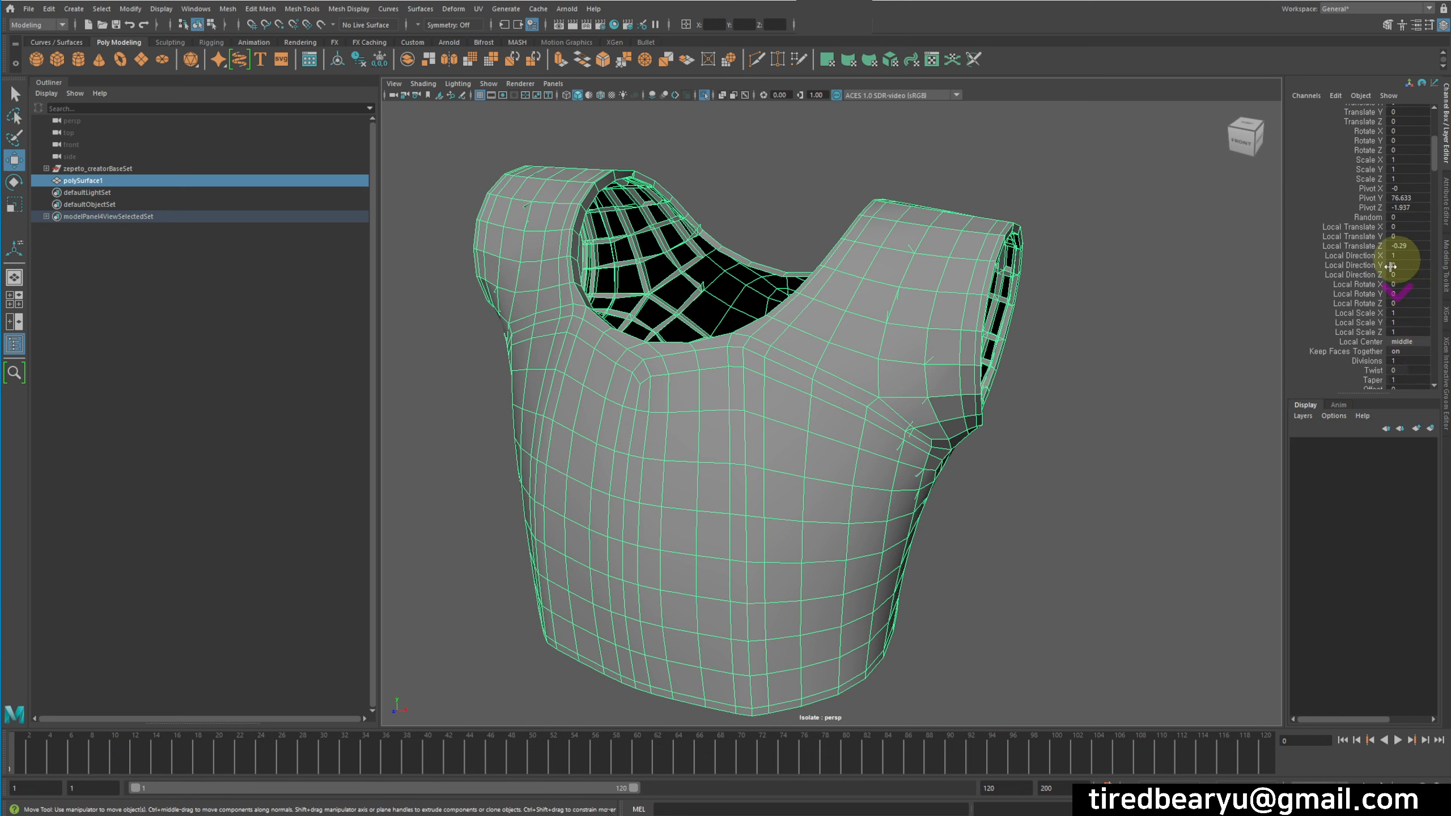
alt+middle_drag(1186, 273, 1278, 309)
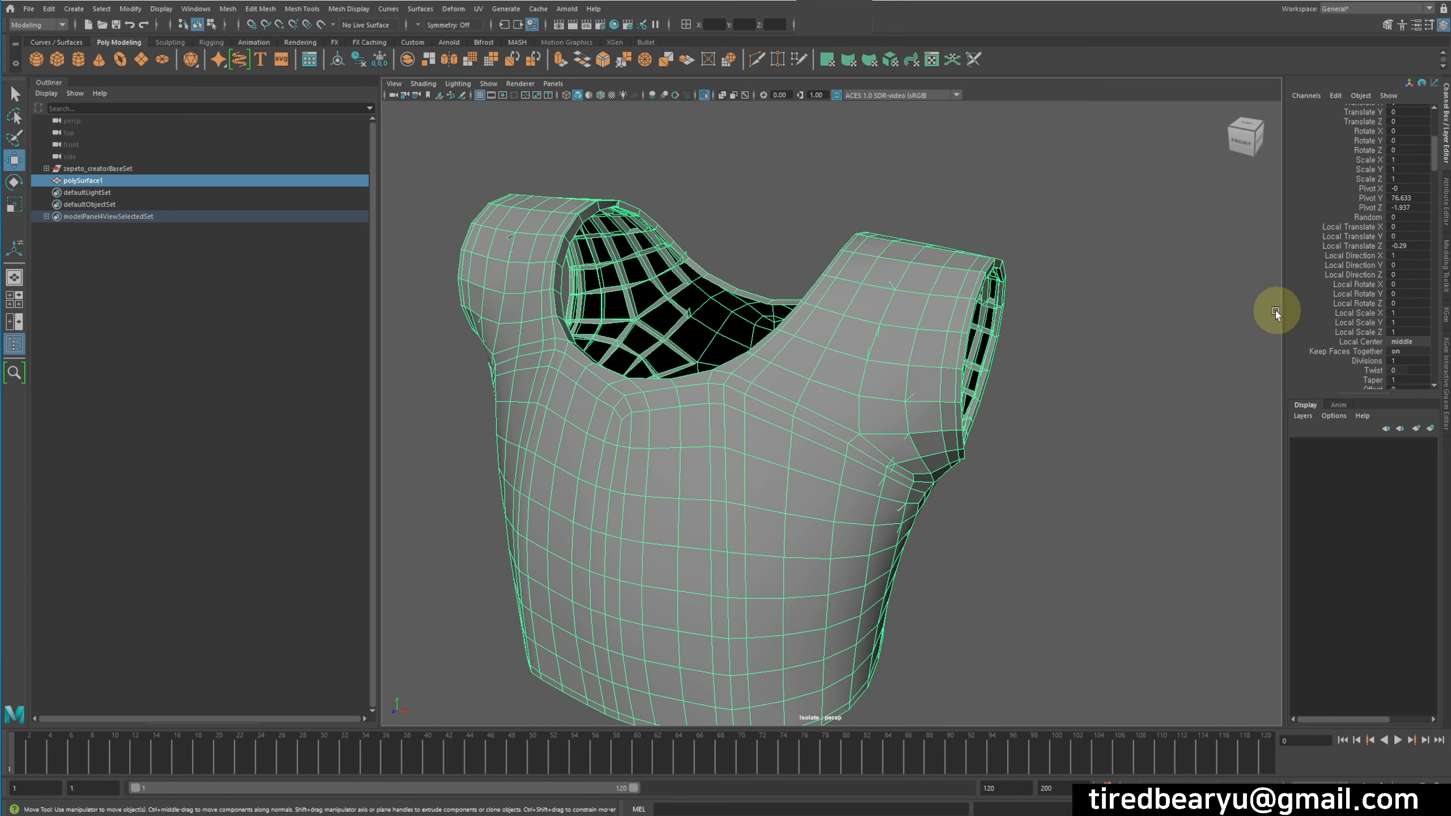
Bring up the shirt's node attributes, go to polyExtrudeEdge1 and select that history node.
key(ctrl+a)
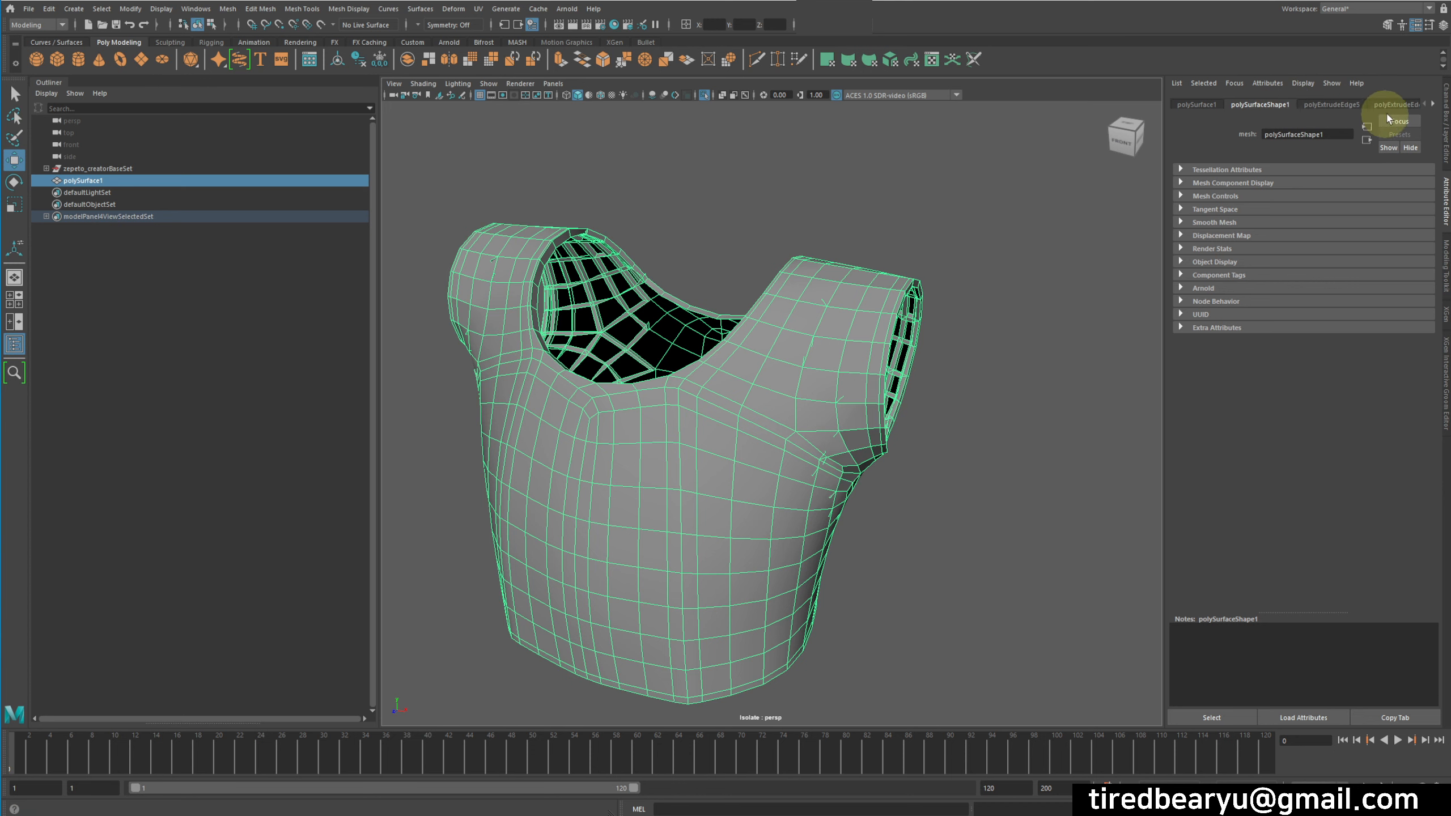
key(ctrl+a)
key(ctrl+a)
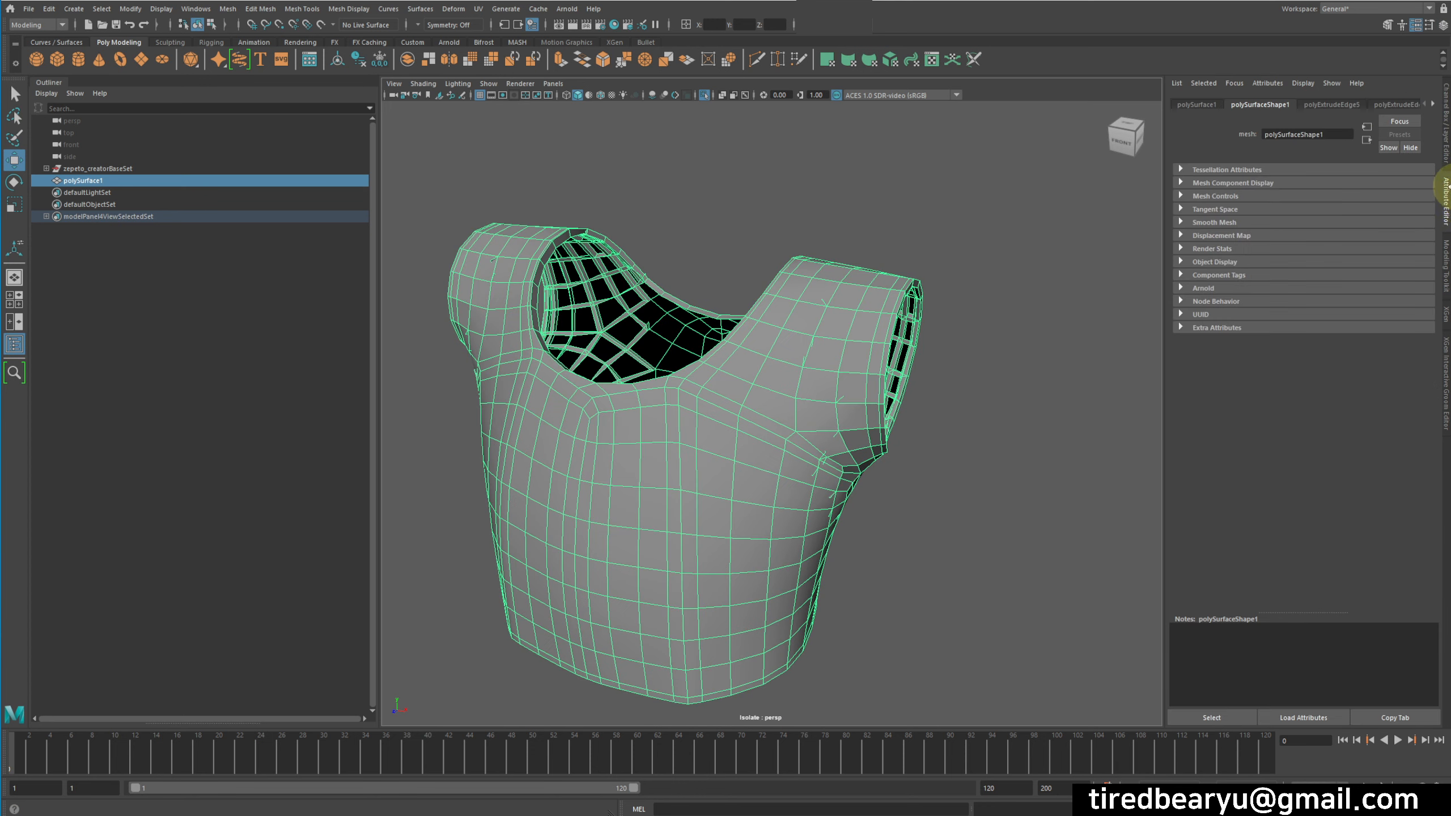
click(1327, 106)
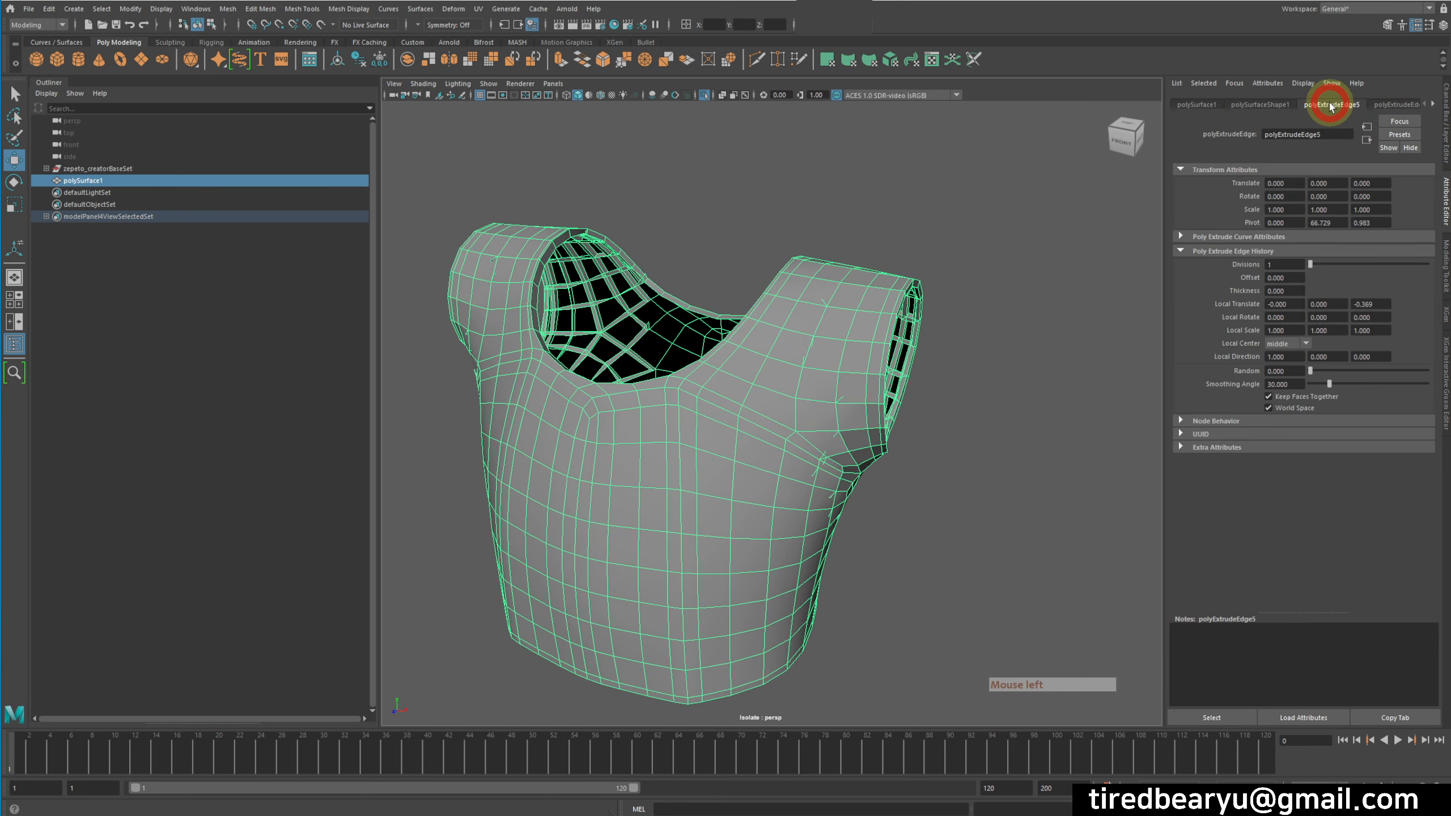
click(1432, 106)
click(1432, 105)
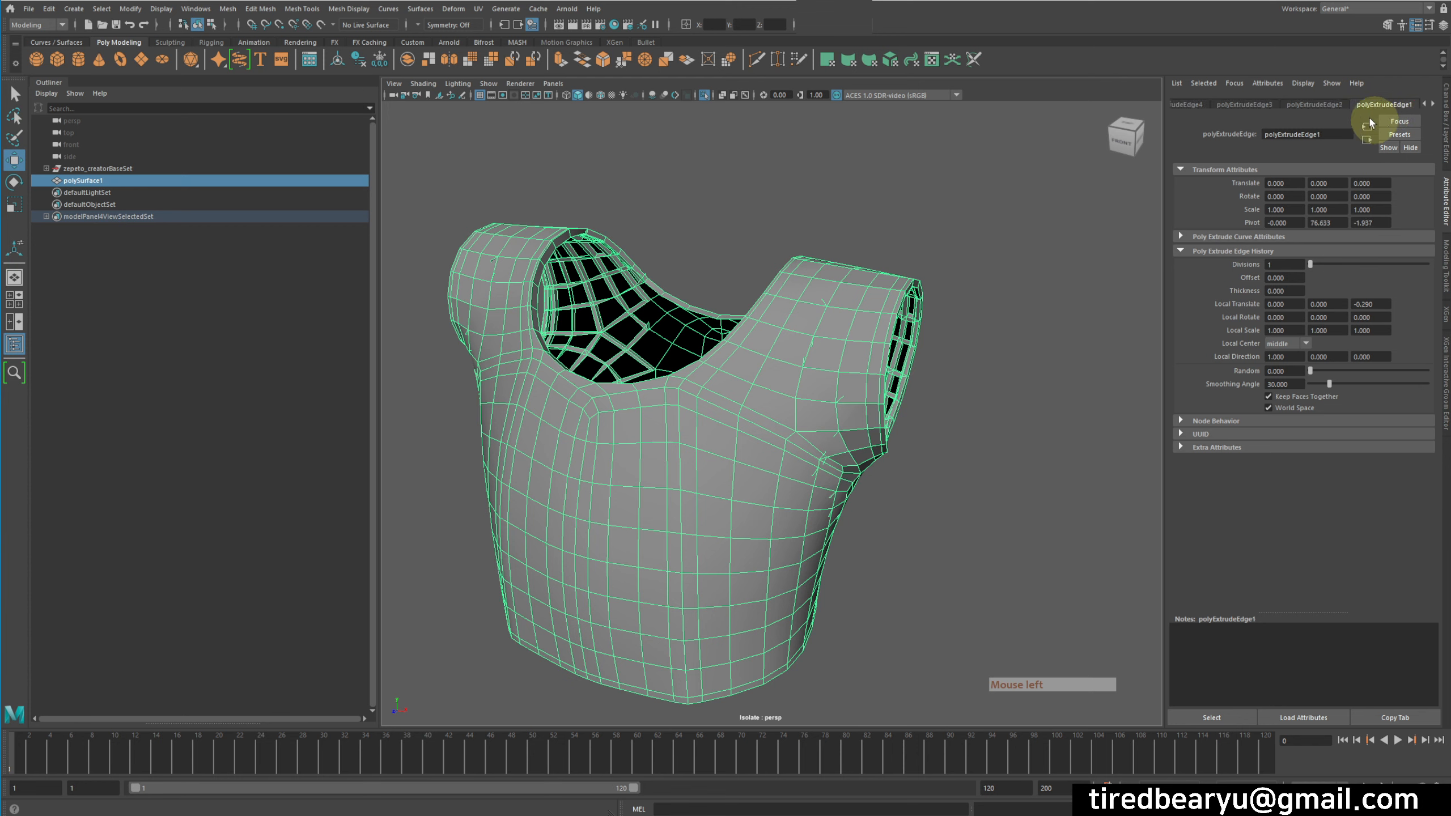
click(1379, 106)
alt+middle_drag(1071, 495, 1138, 426)
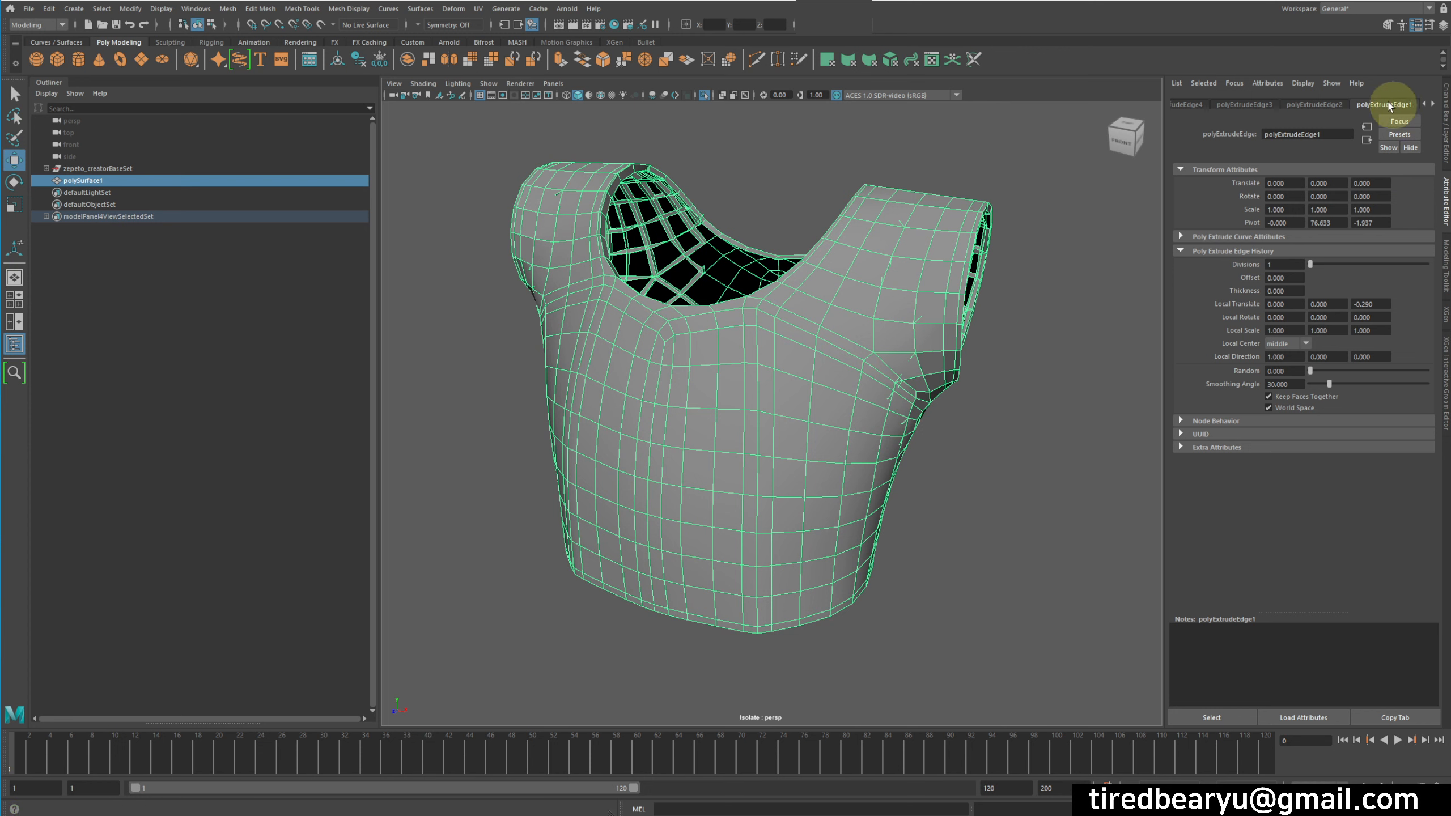
click(1199, 724)
Examine the shirt's armholes and neckline while the polyExtrudeEdge1 node is selected instead of the mesh.
alt+drag(1156, 684, 1106, 382)
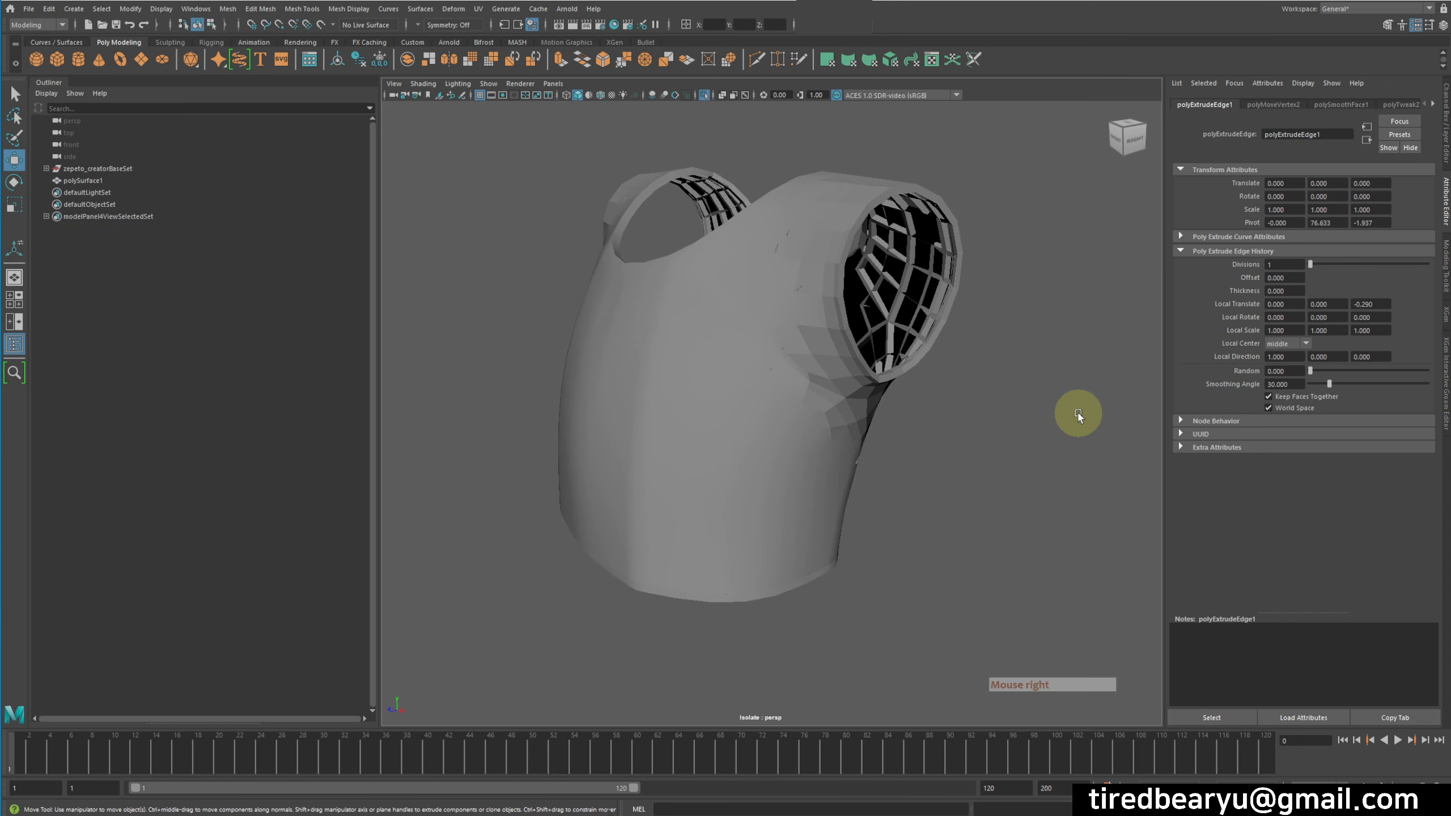
click(1064, 411)
alt+drag(1036, 425, 932, 334)
click(956, 404)
alt+middle_drag(932, 333, 964, 404)
alt+drag(964, 404, 1002, 436)
key(ctrl+z)
key(ctrl+z)
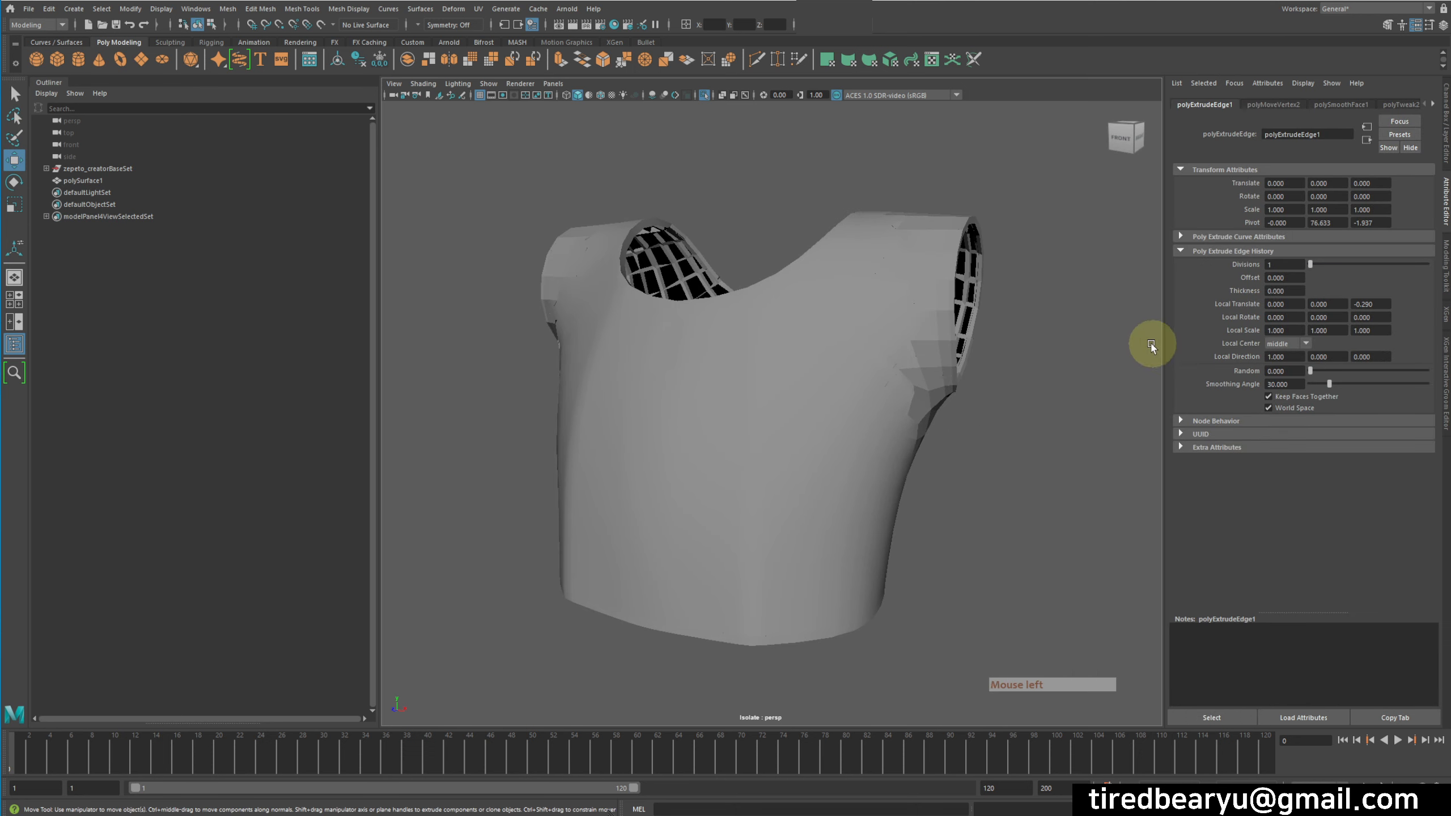
Turn off DAG Objects Only in the Outliner to list the scene's construction history nodes.
click(47, 93)
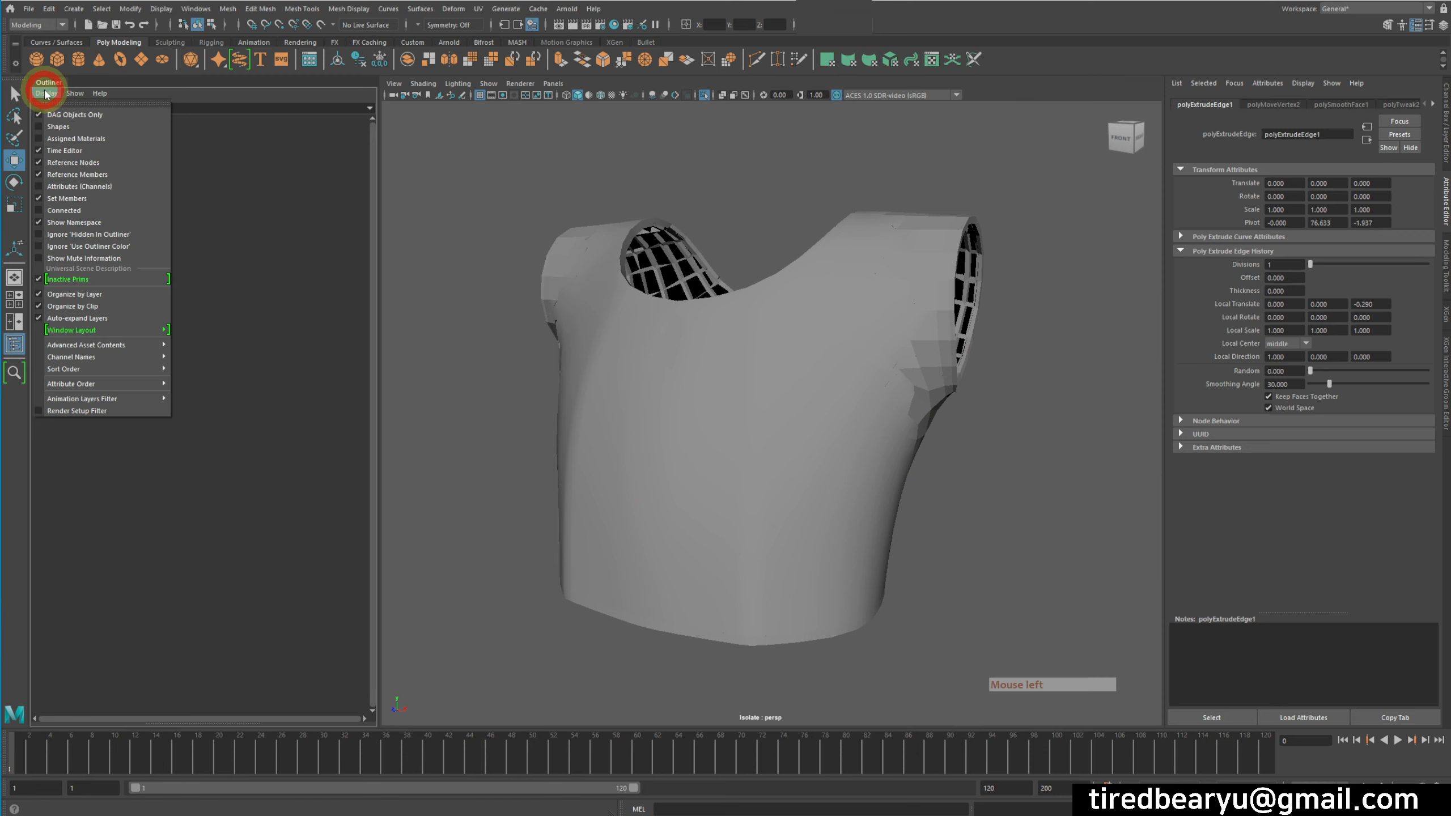
click(70, 115)
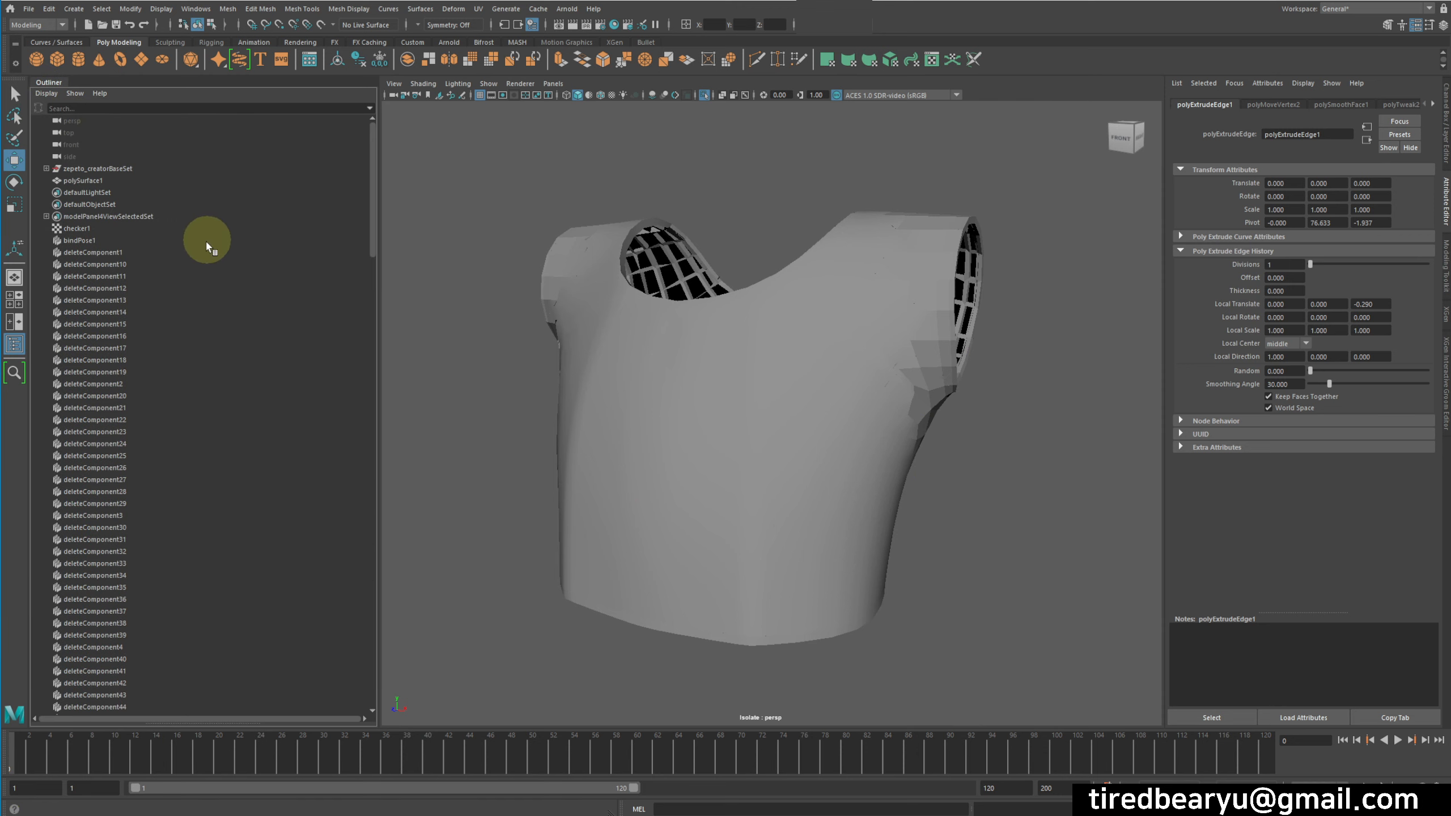
key(f)
click(47, 93)
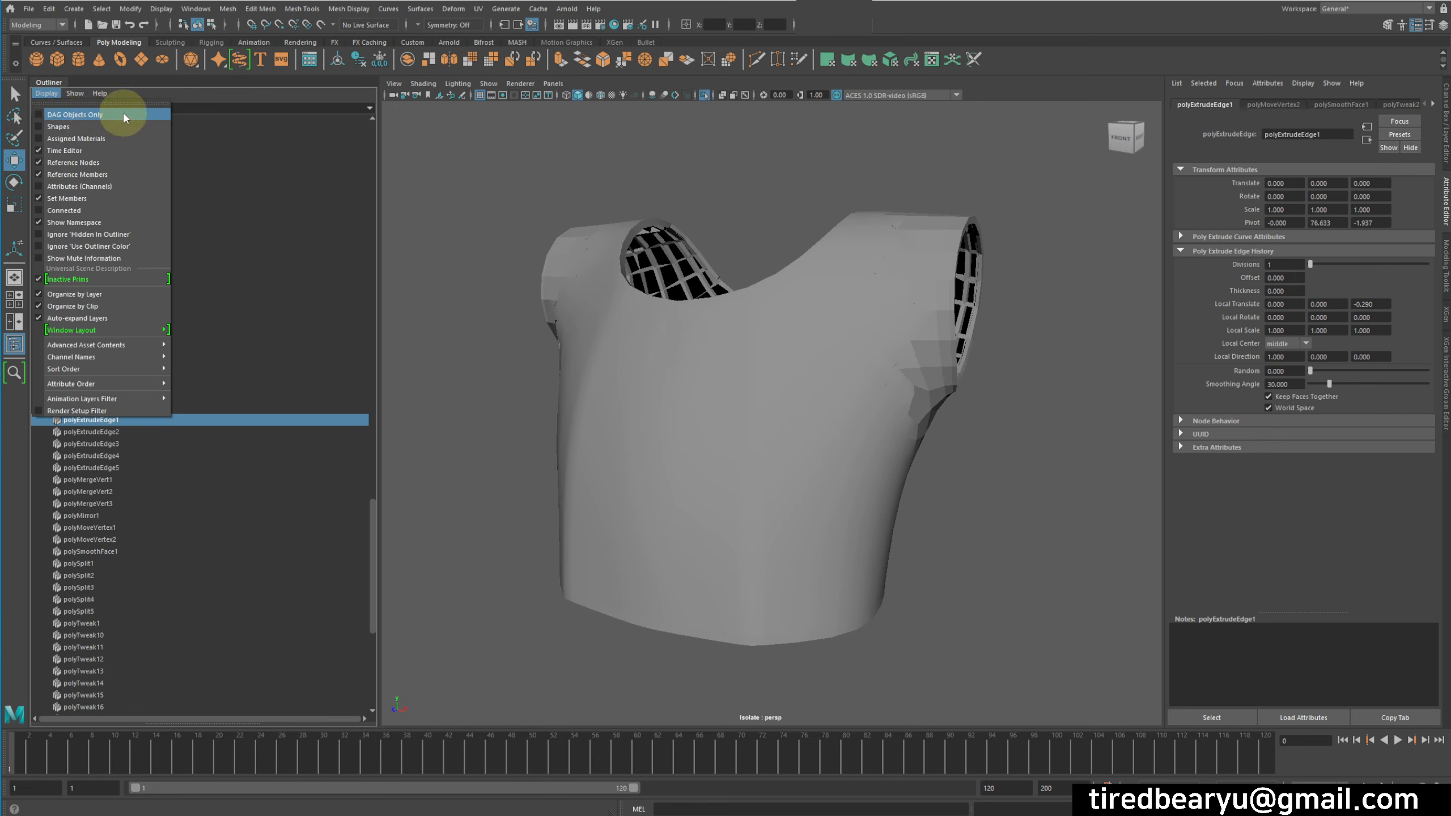
click(123, 115)
click(47, 93)
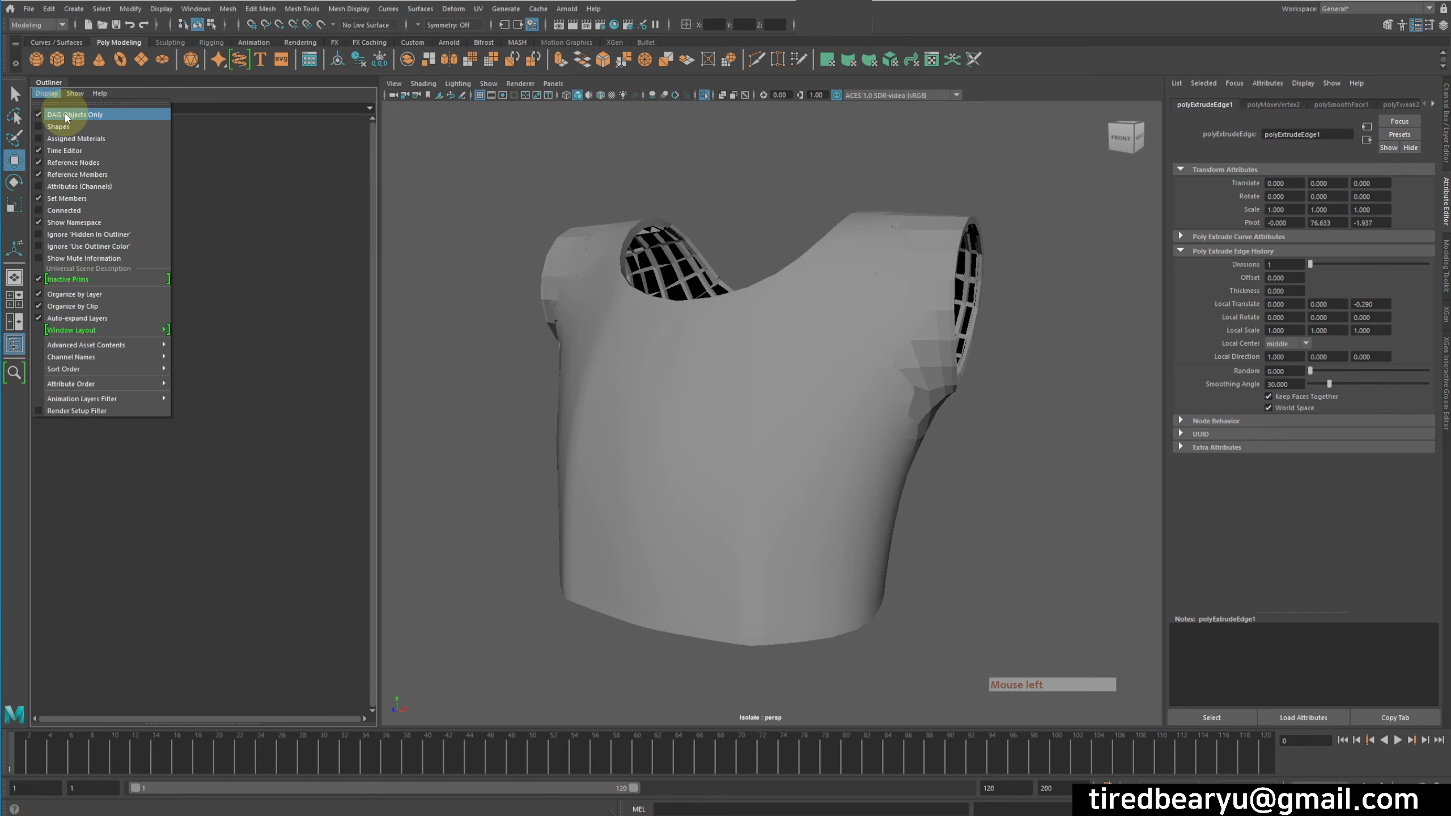
click(67, 115)
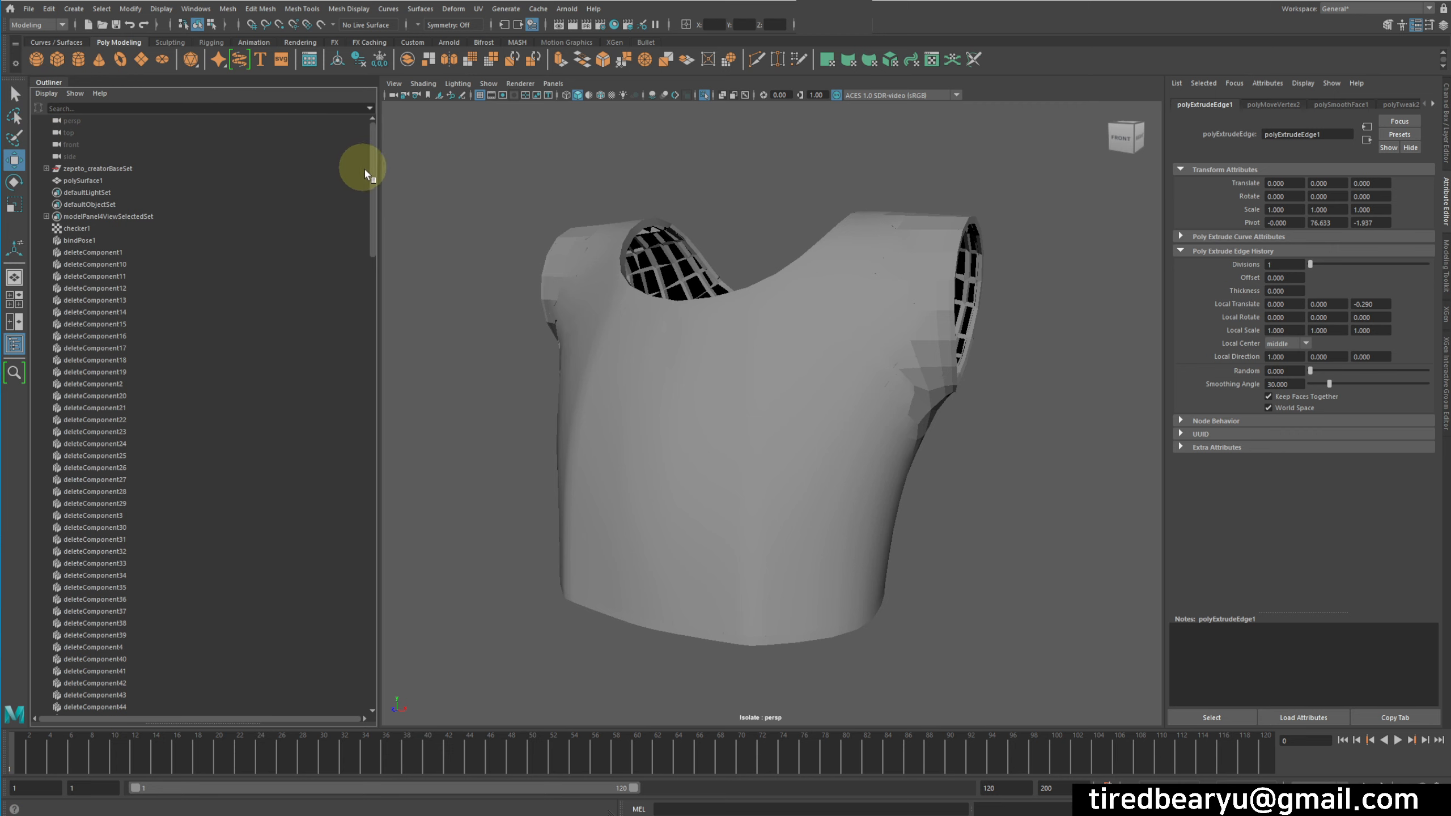
Find polyExtrudeEdge1 among the listed history nodes, delete it and select the shirt to check the mesh.
drag(372, 187, 440, 406)
drag(441, 496, 437, 567)
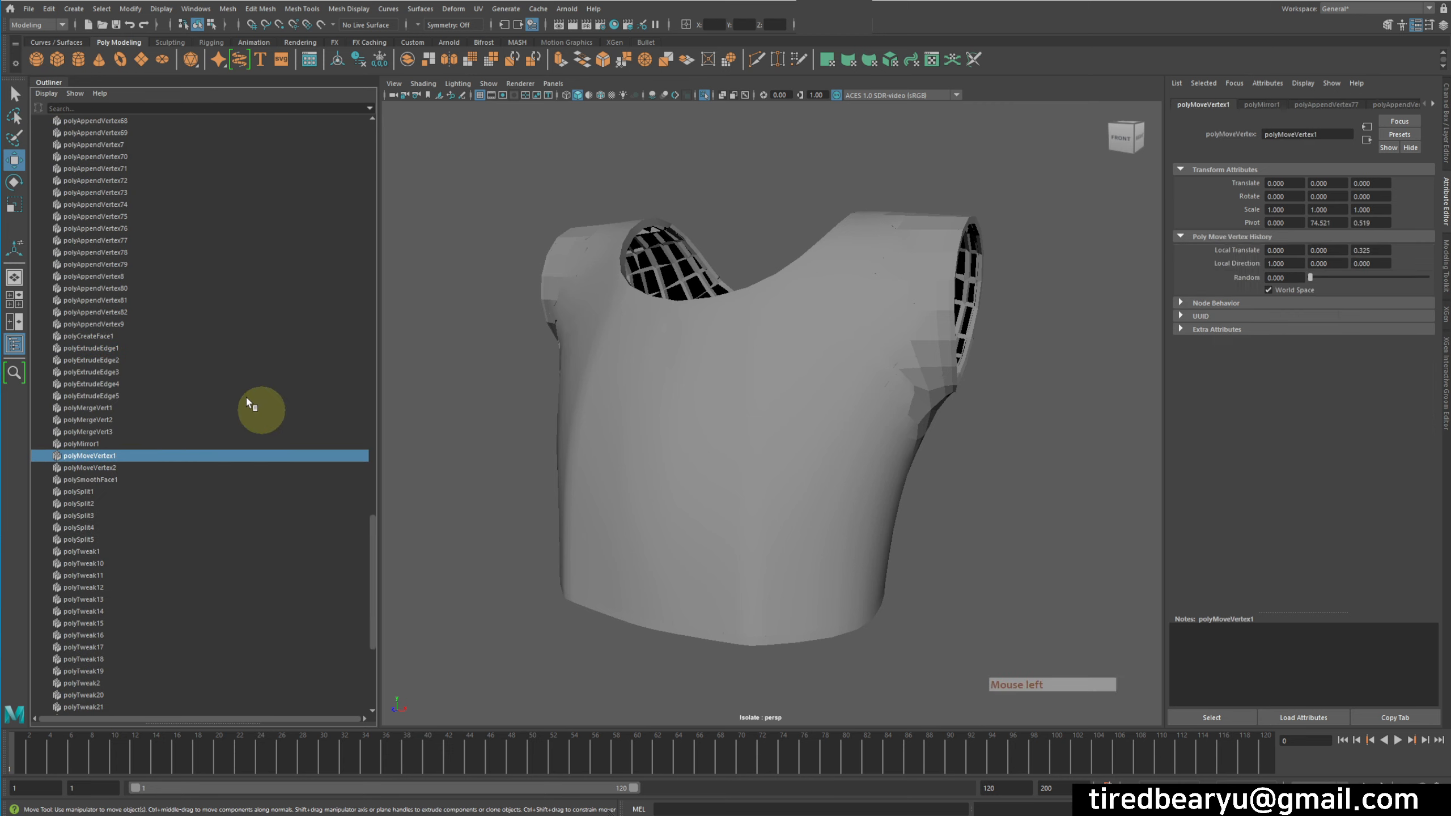
click(164, 336)
click(134, 347)
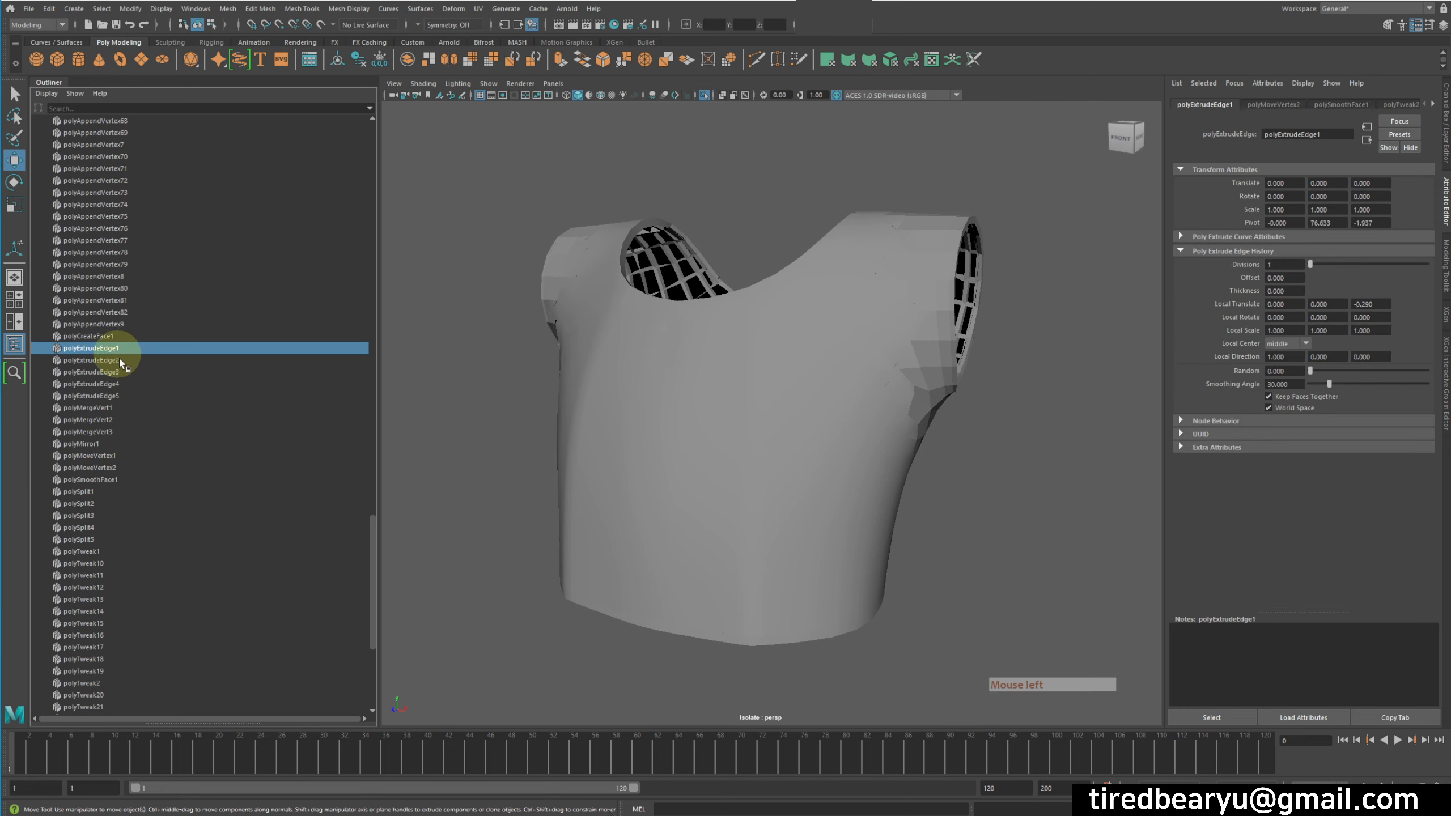
click(465, 253)
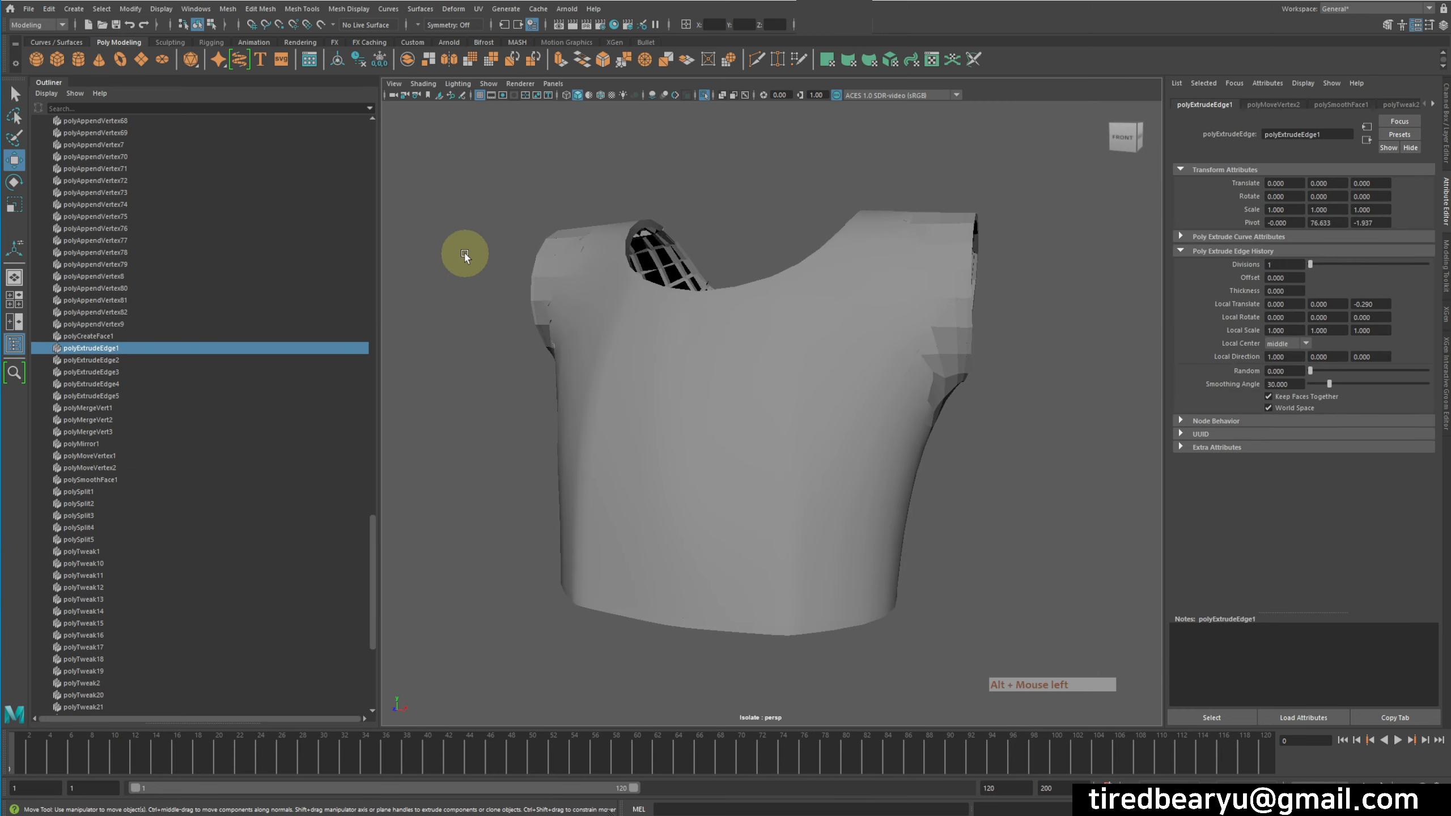
key(Delete)
click(690, 358)
Undo the deletion of the polyExtrudeEdge1 node.
key(ctrl+z)
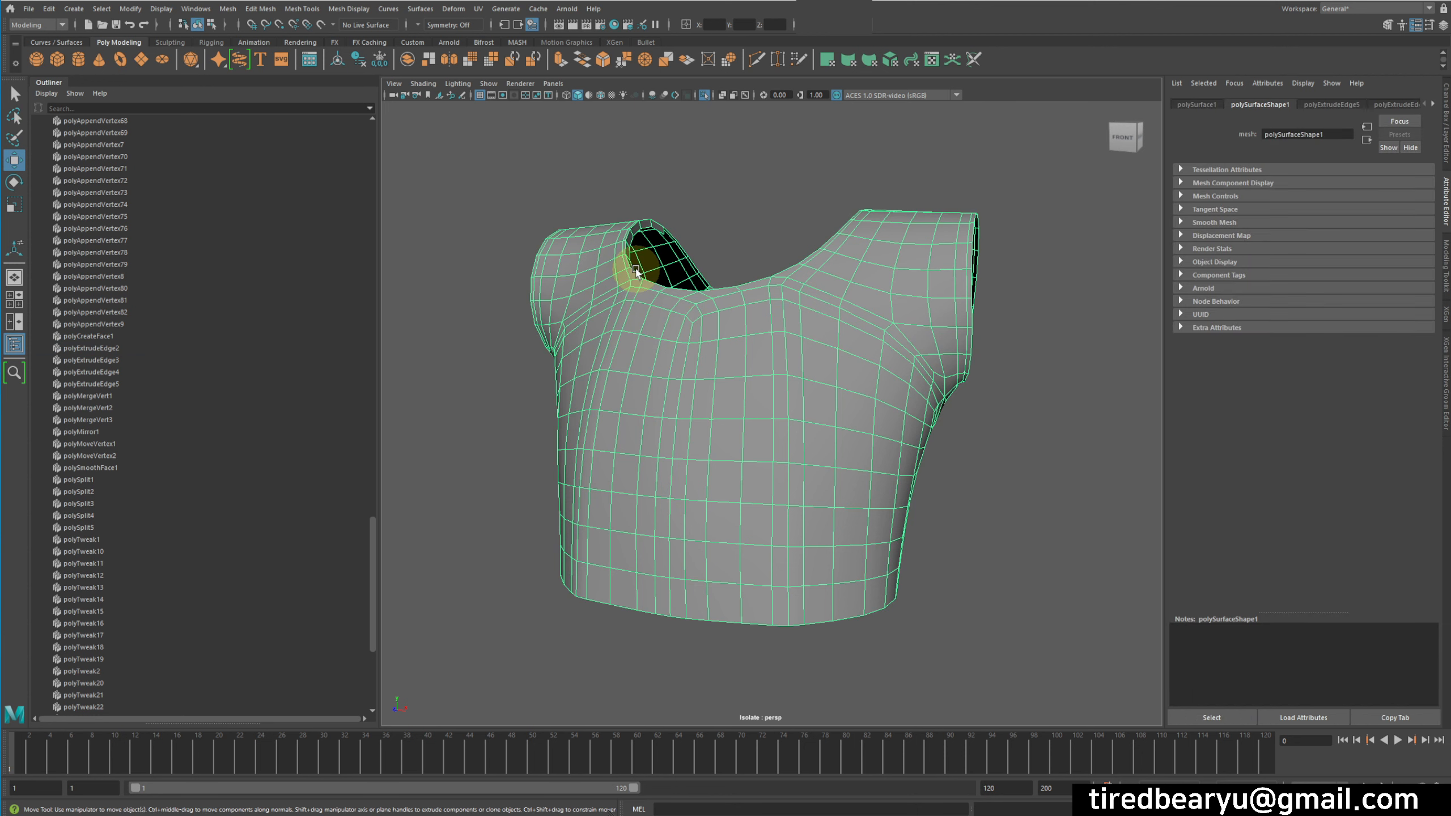
key(ctrl+z)
key(ctrl+z)
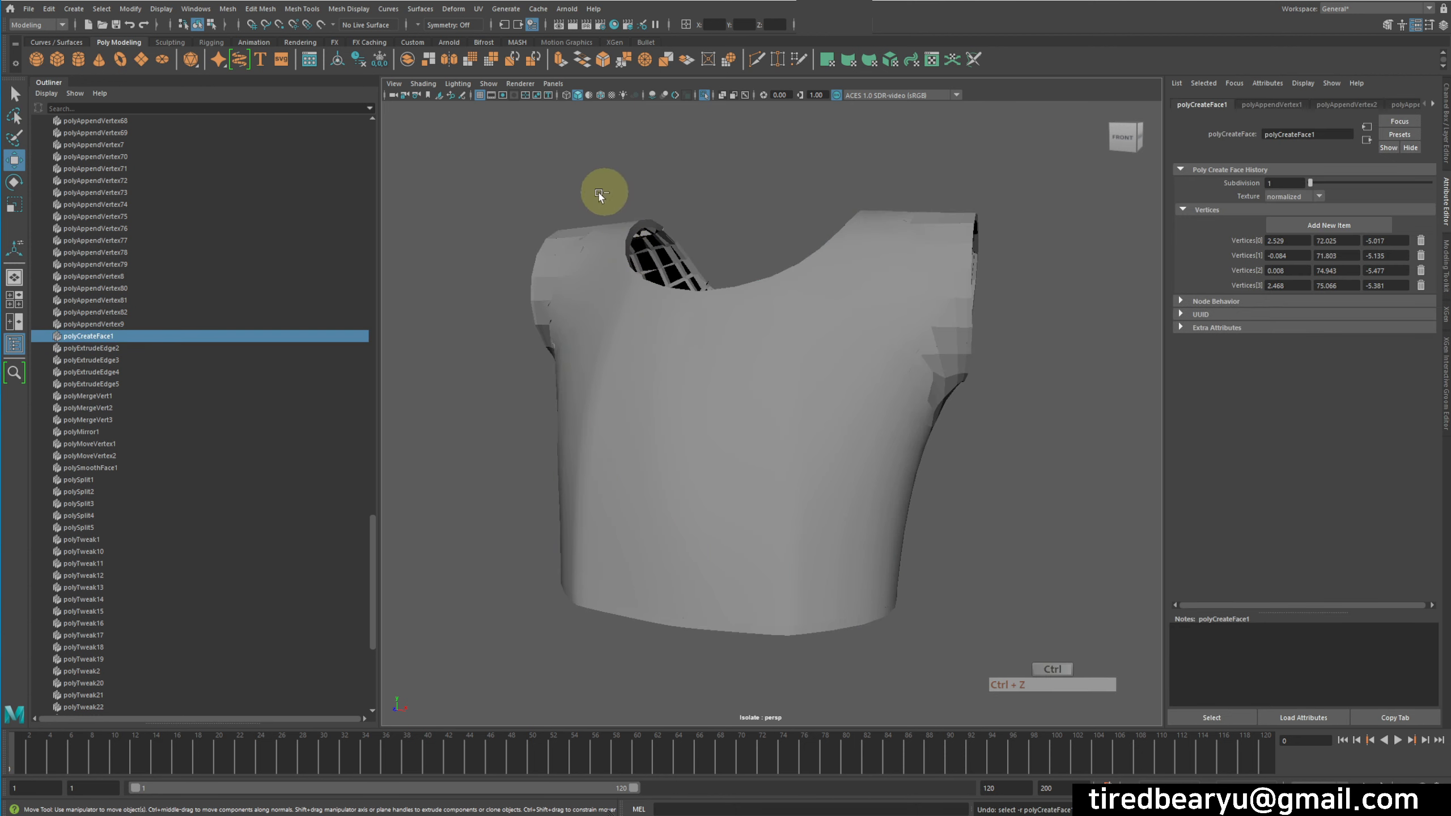
key(ctrl+z)
key(ctrl+z)
key(ctrl+z)
key(ctrl+z)
key(ctrl+z)
key(ctrl+z)
key(ctrl+z)
key(ctrl+z)
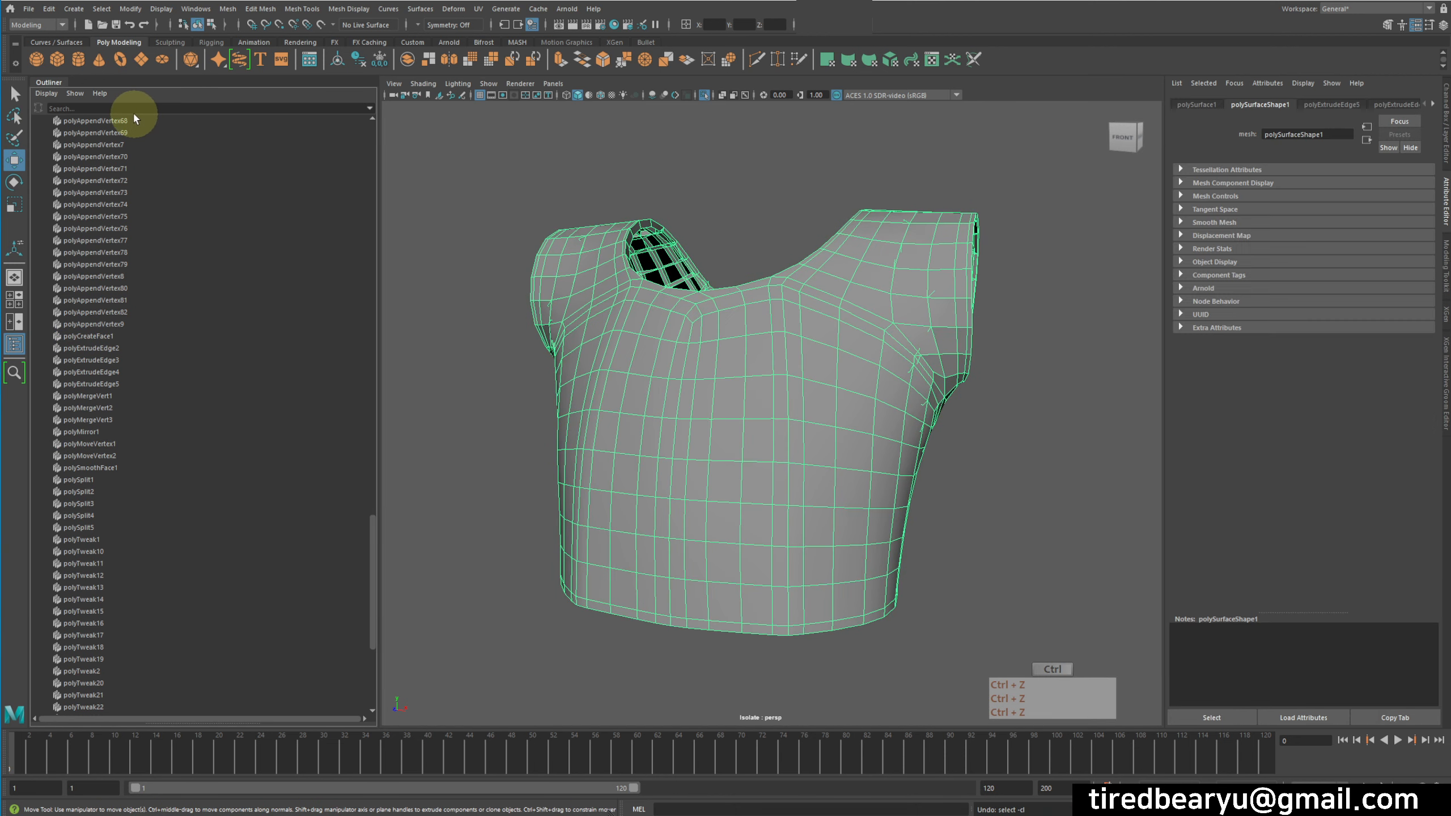
key(ctrl+z)
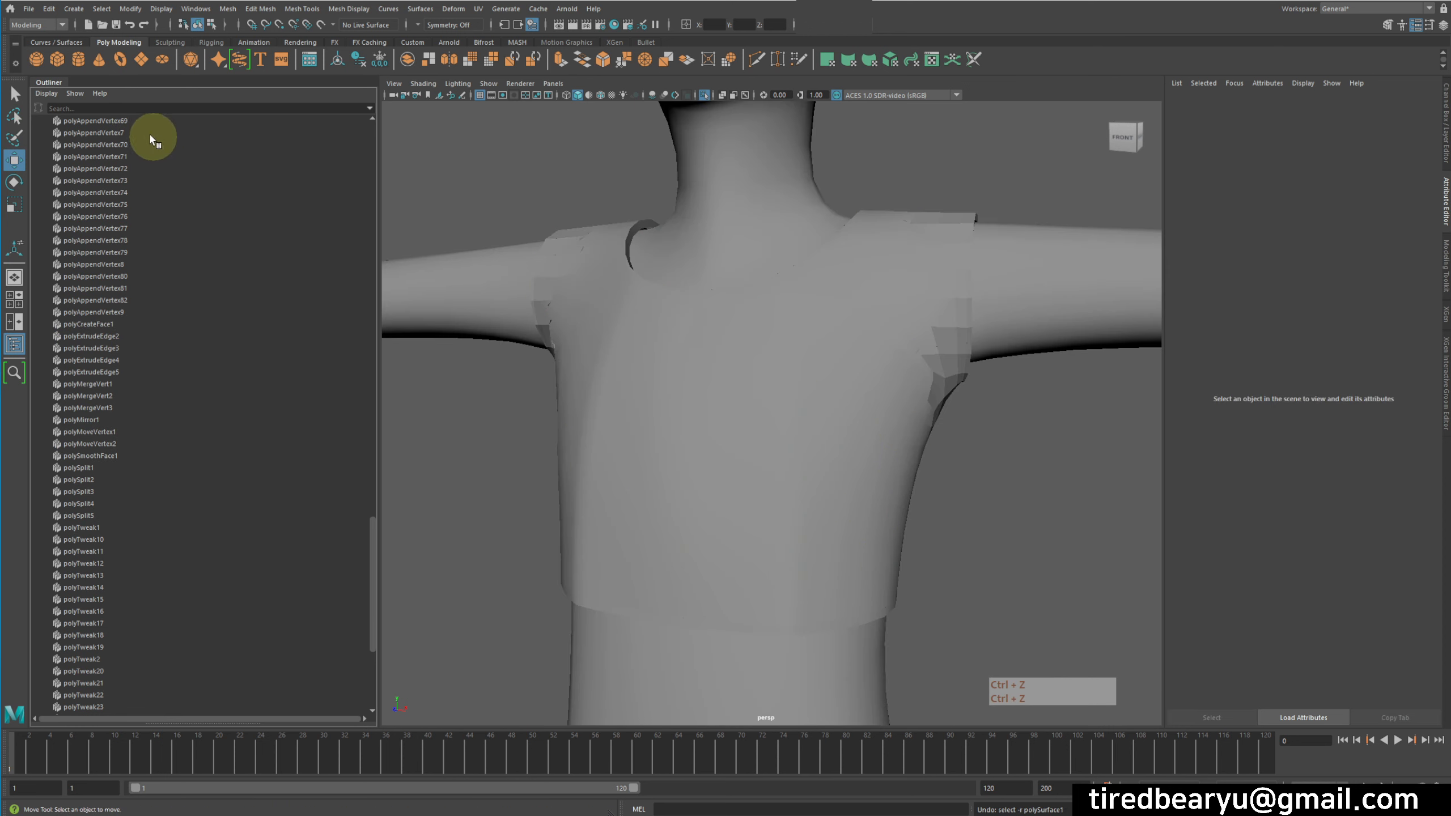
Limit the Outliner to DAG objects again, then select the shirt mesh polySurface1 and isolate it.
click(46, 93)
click(61, 115)
click(850, 300)
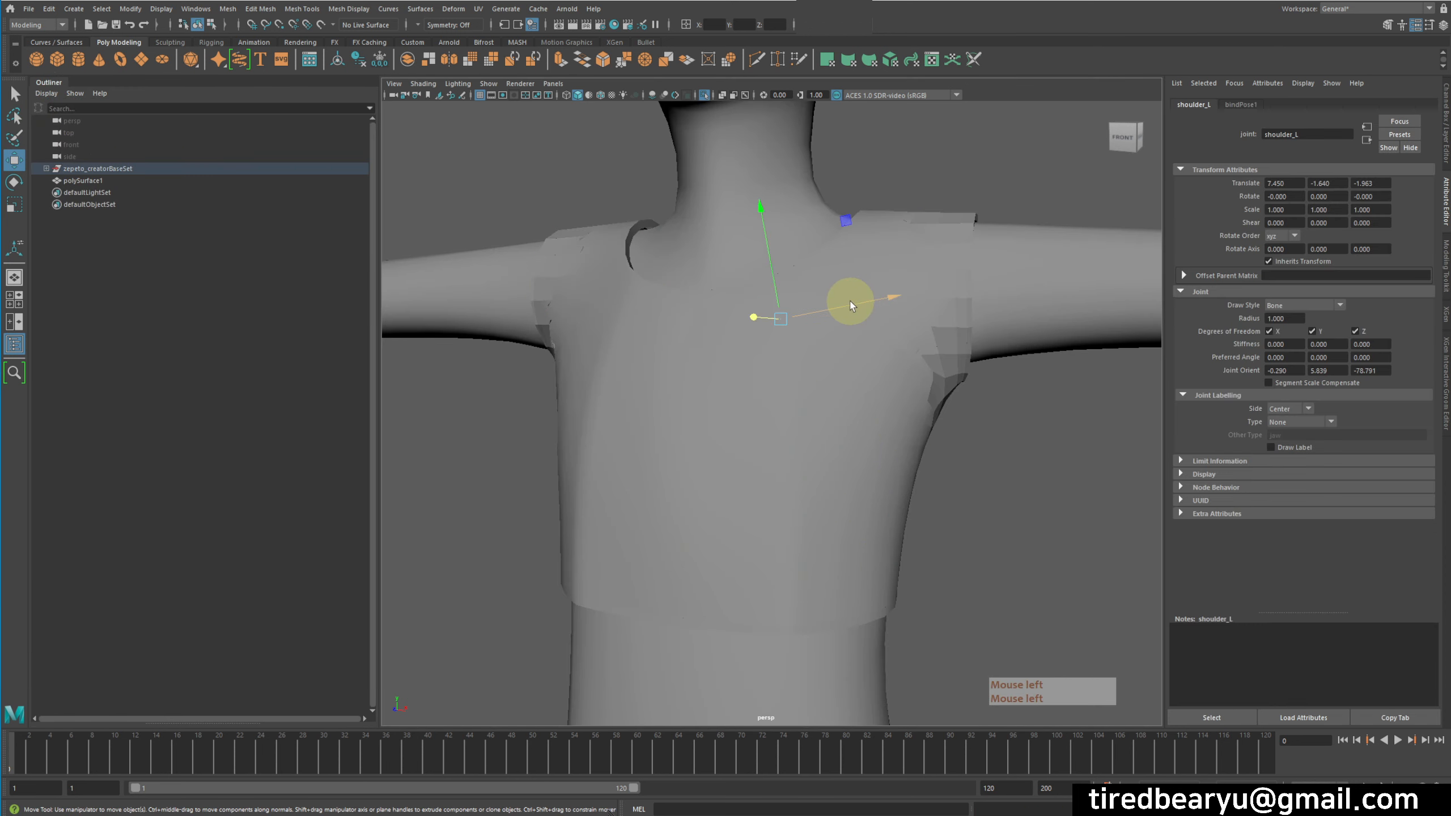
click(962, 291)
click(921, 215)
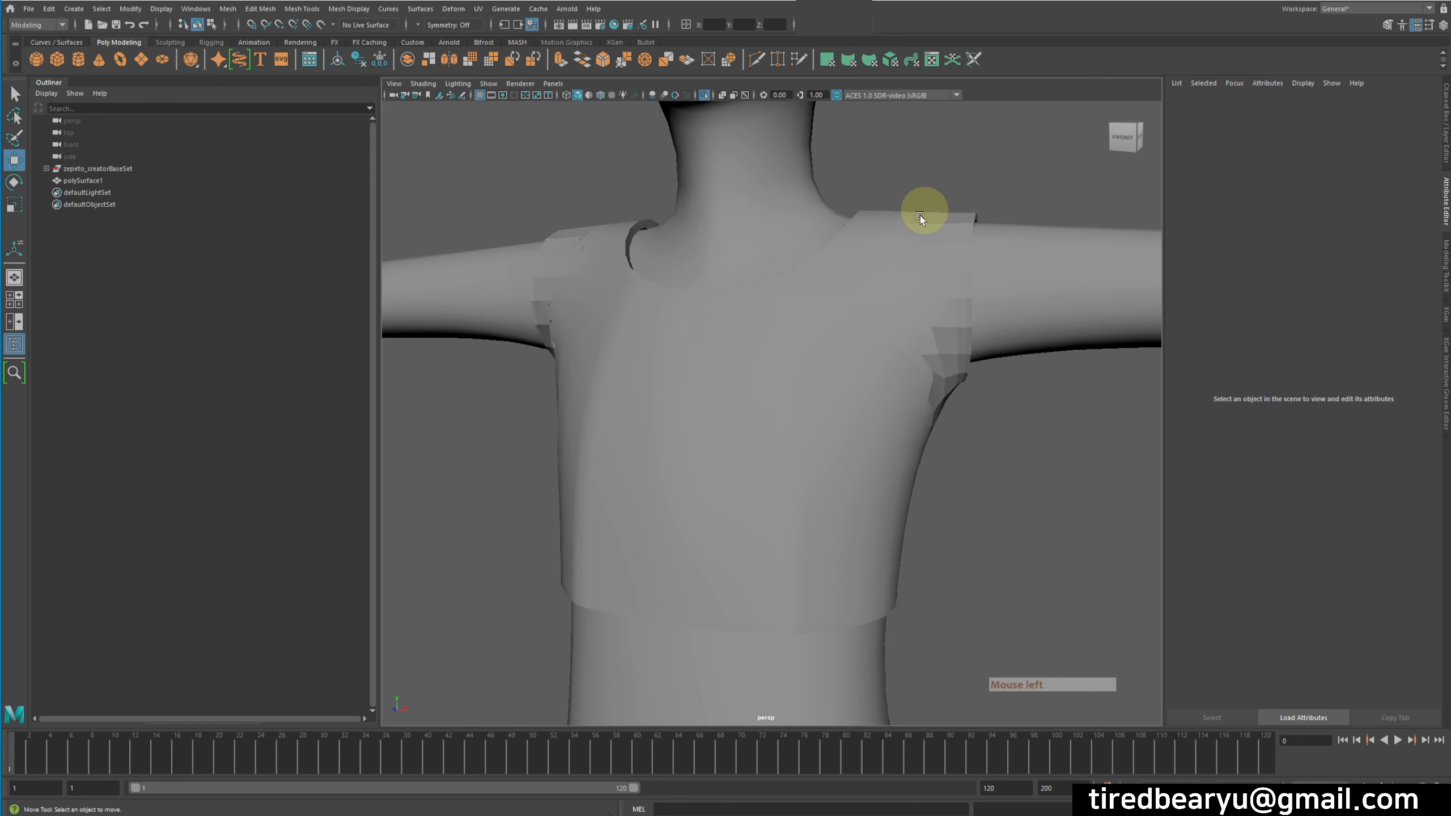
click(921, 215)
key(ctrl+1)
alt+drag(721, 201, 658, 233)
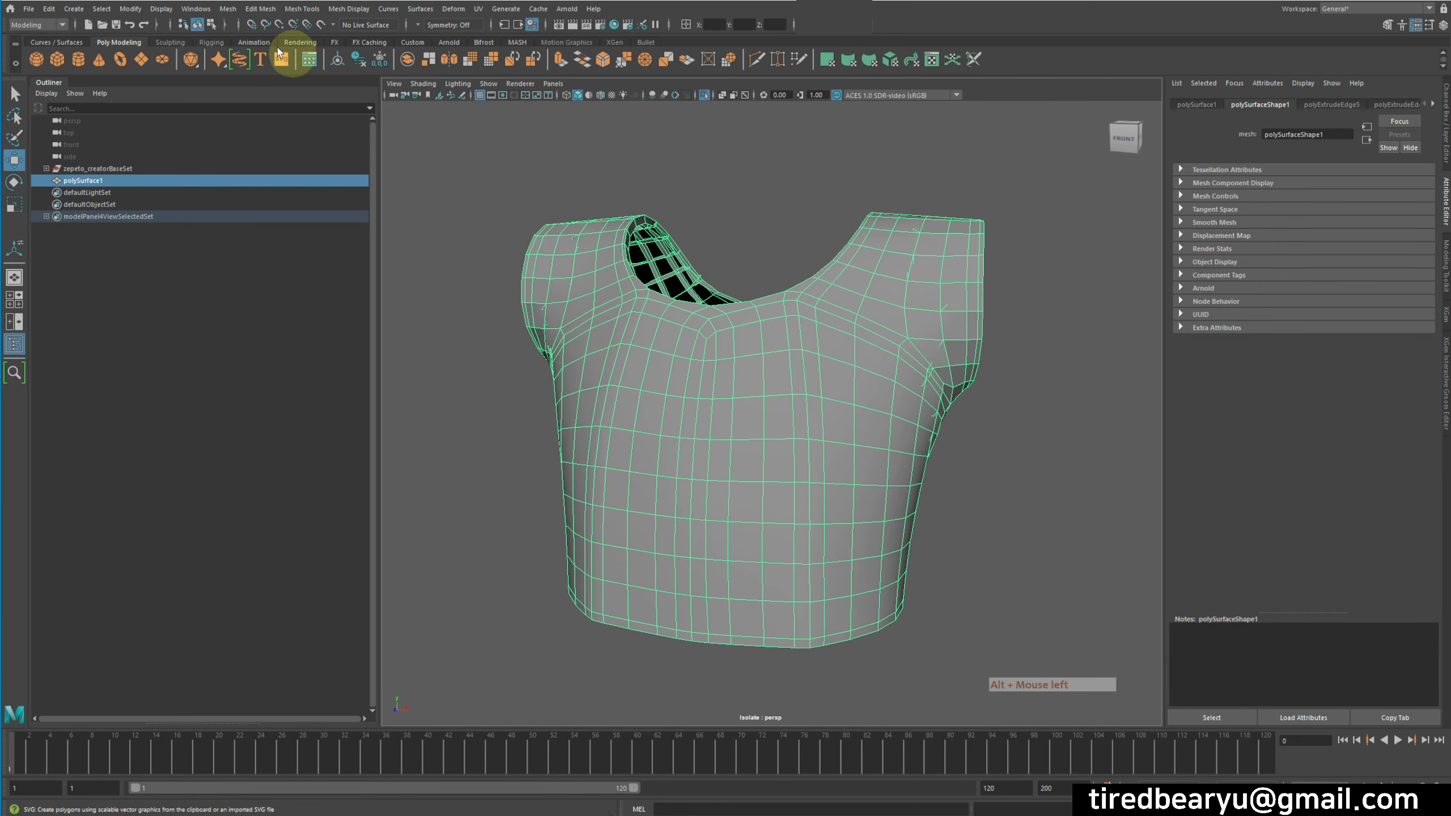
Open the Hypergraph Hierarchy and graph the input and output connections of the selected shirt mesh.
click(202, 10)
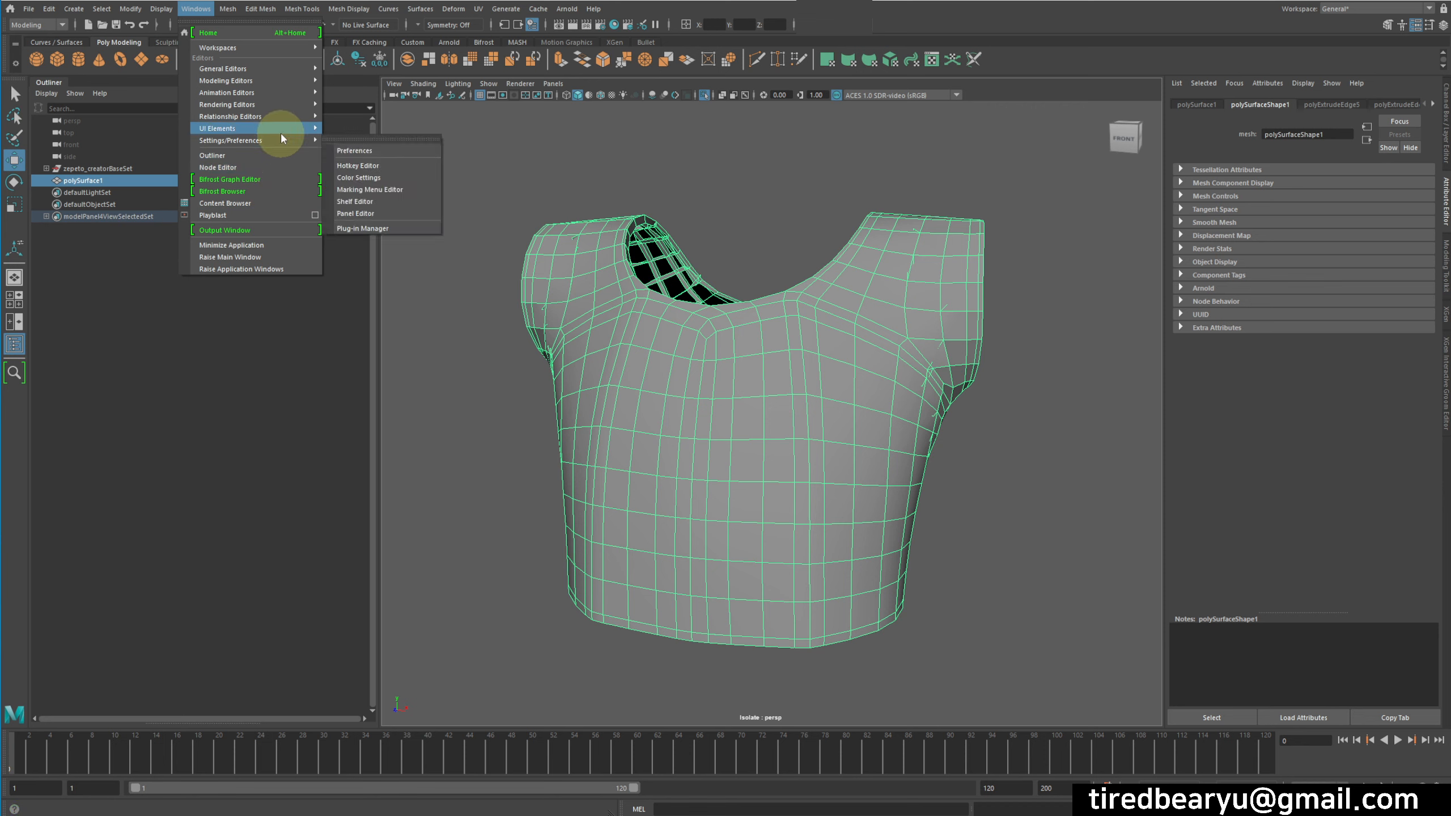
mouse_move(281, 84)
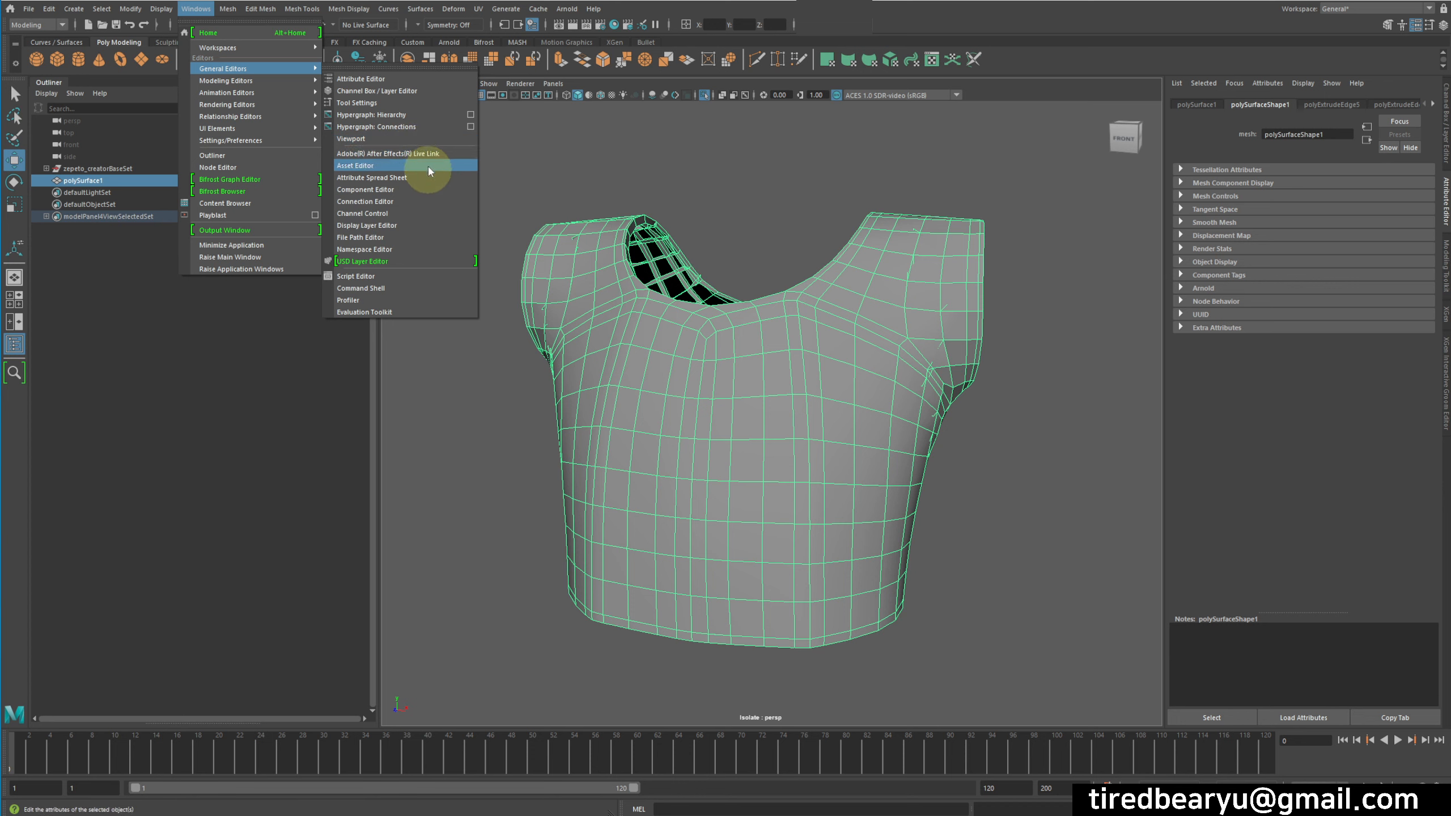
click(421, 116)
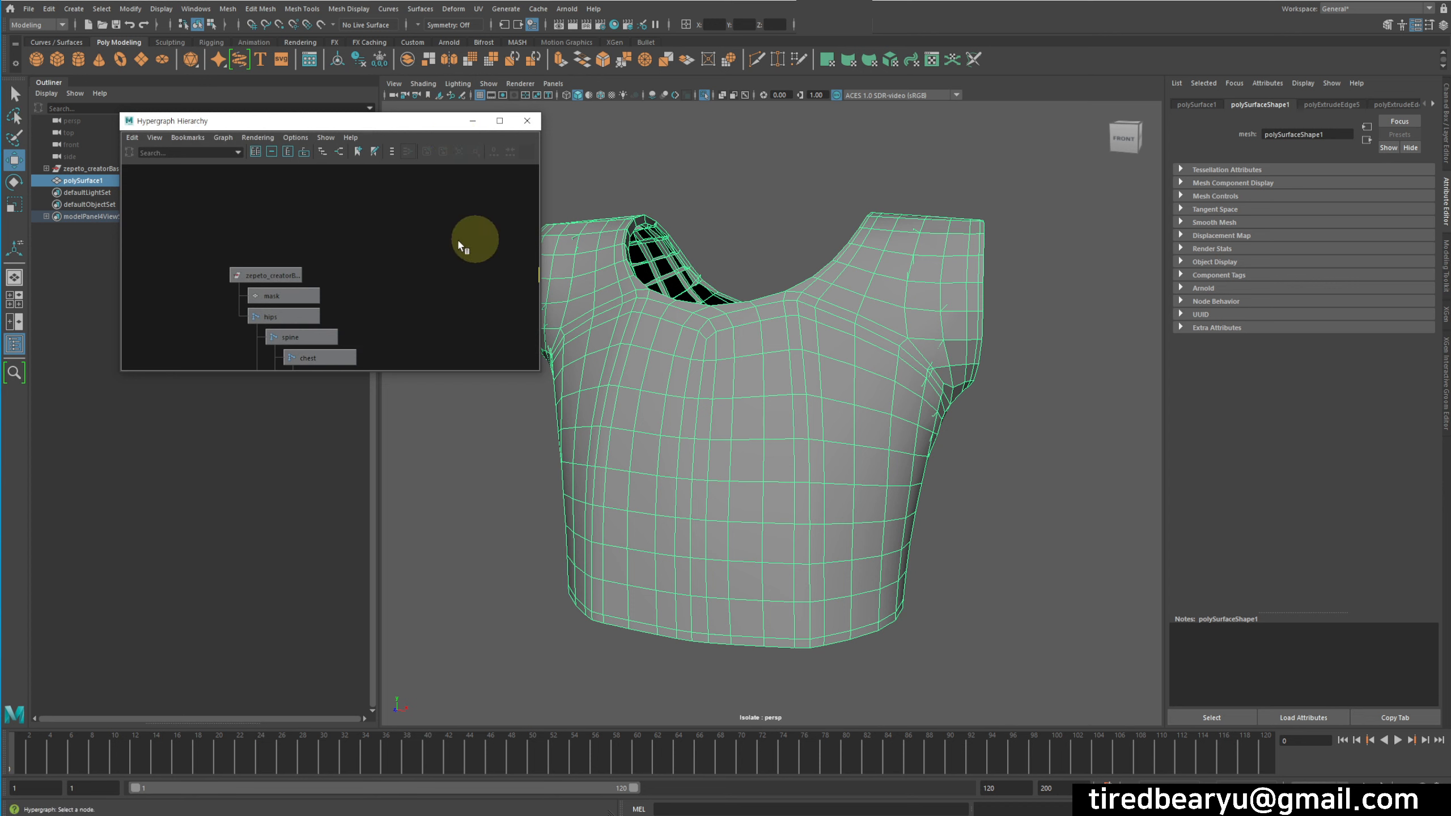
drag(396, 124, 1075, 144)
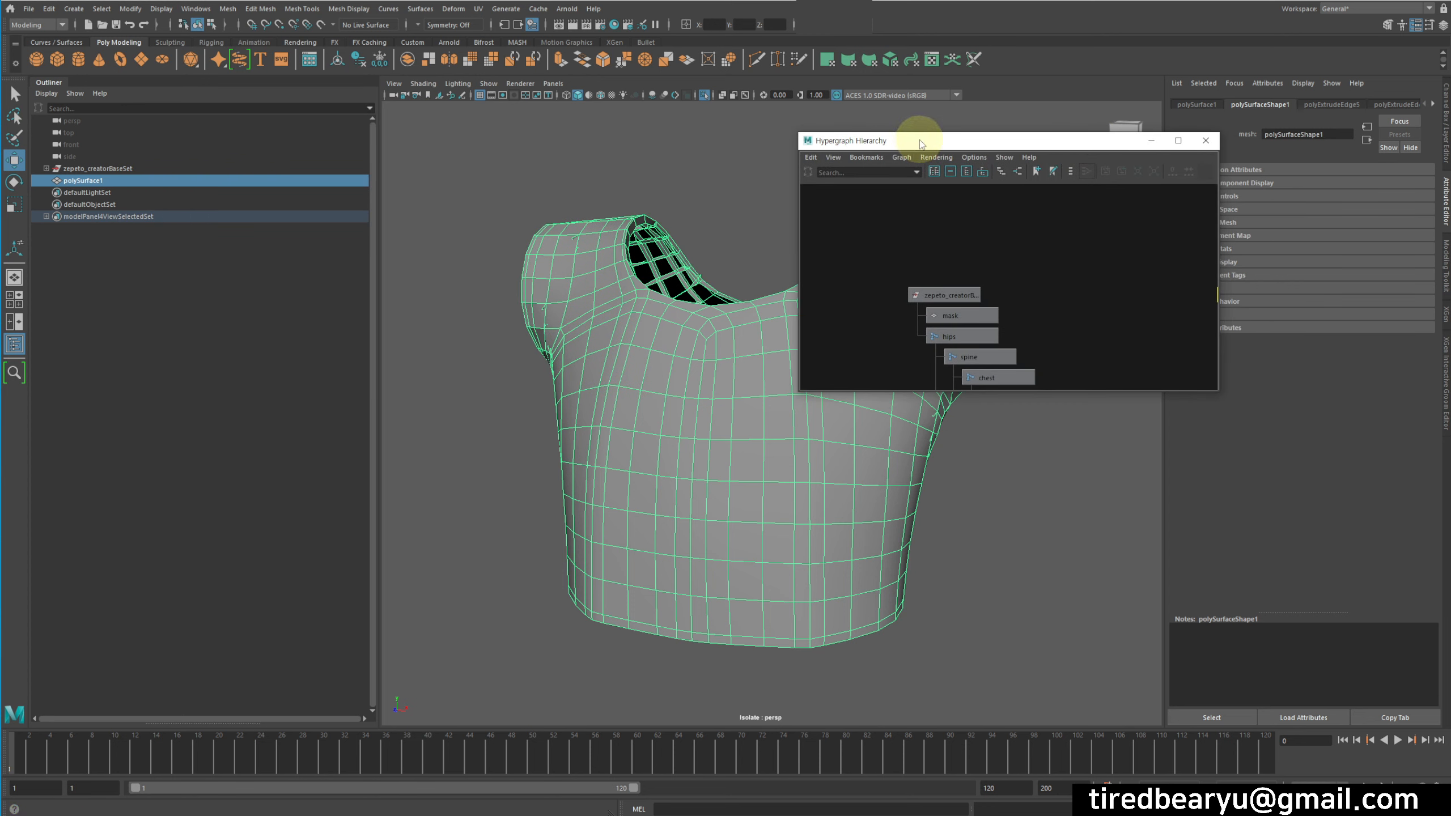
drag(920, 143, 984, 157)
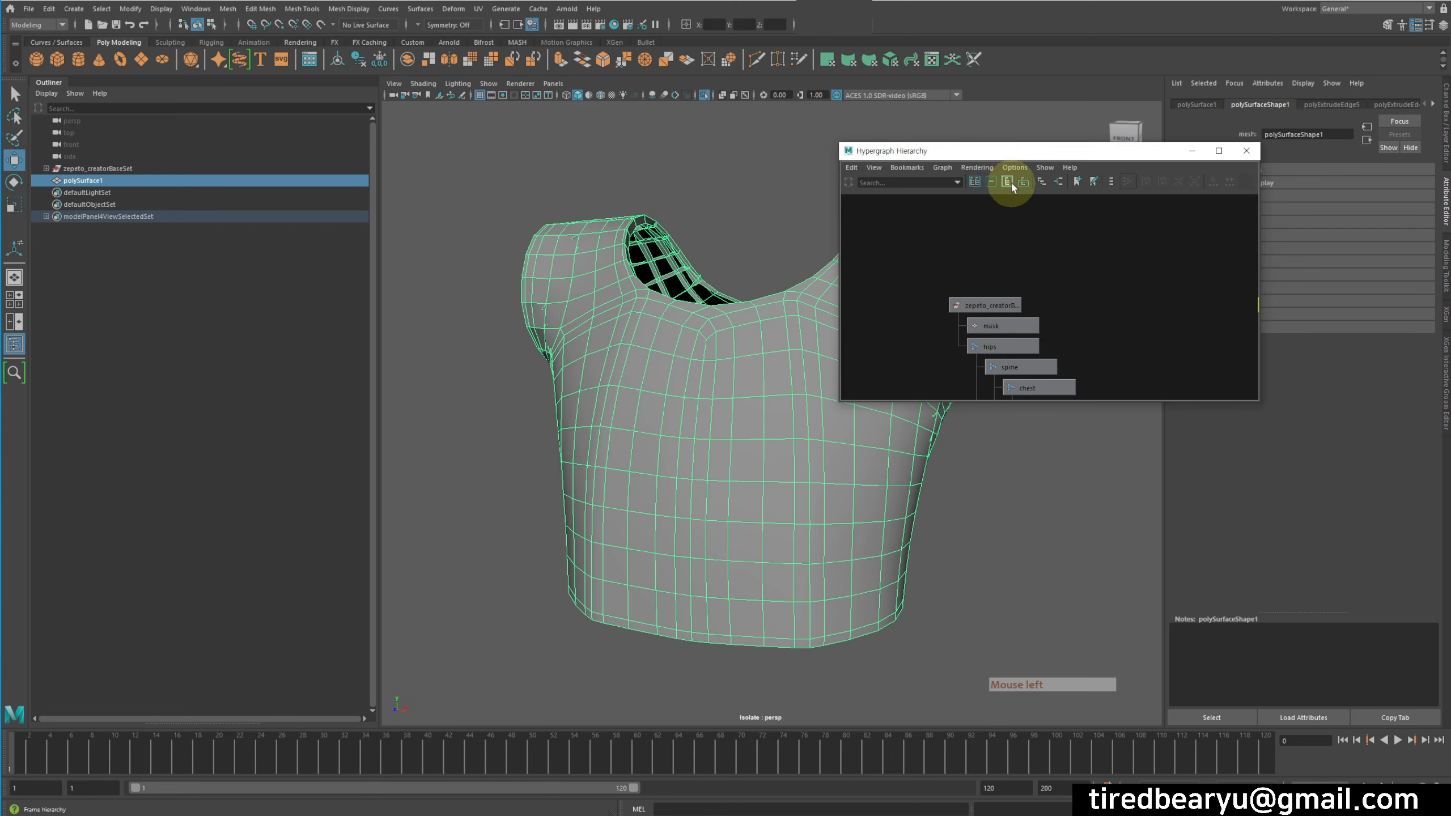
click(1058, 180)
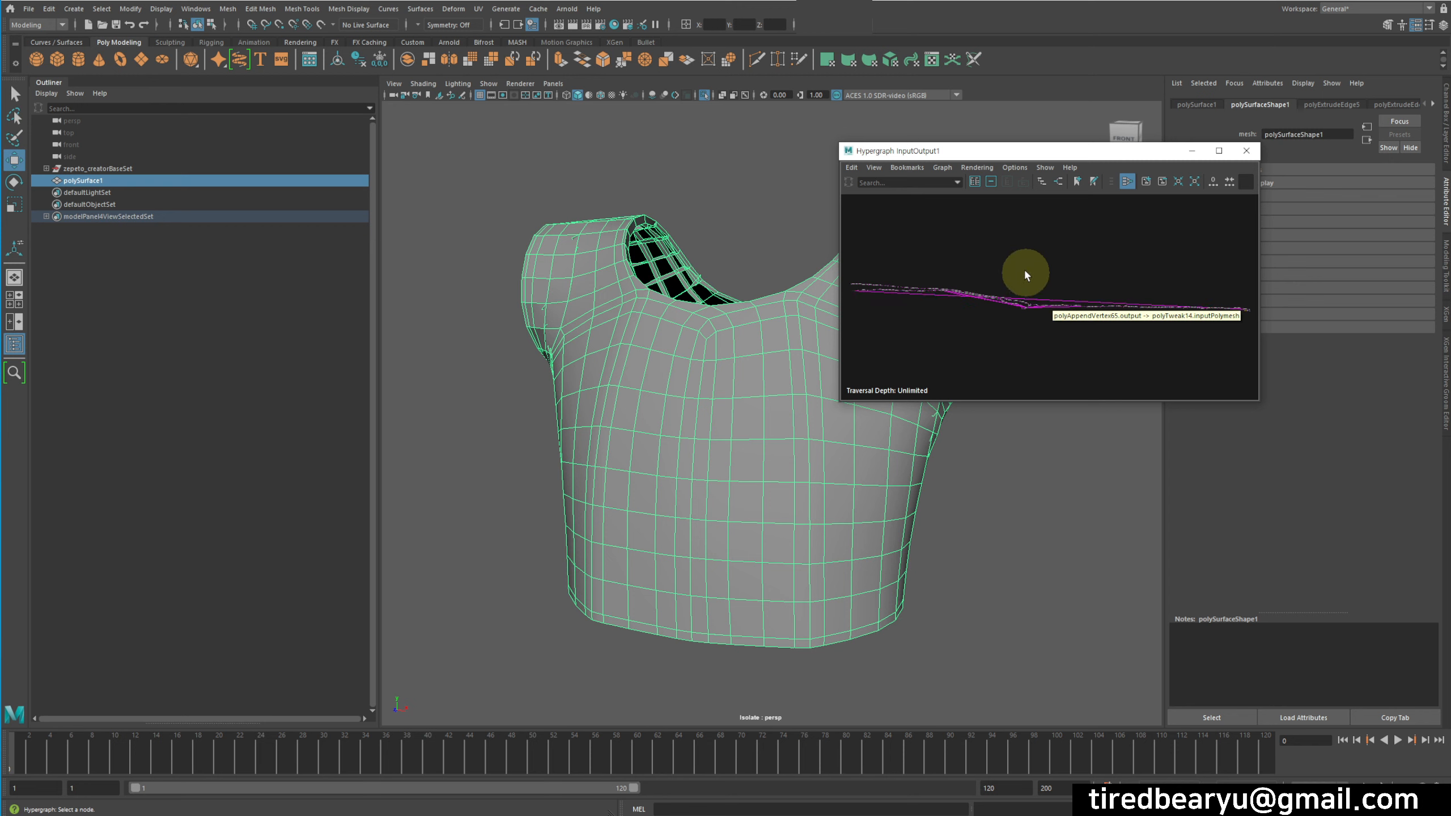
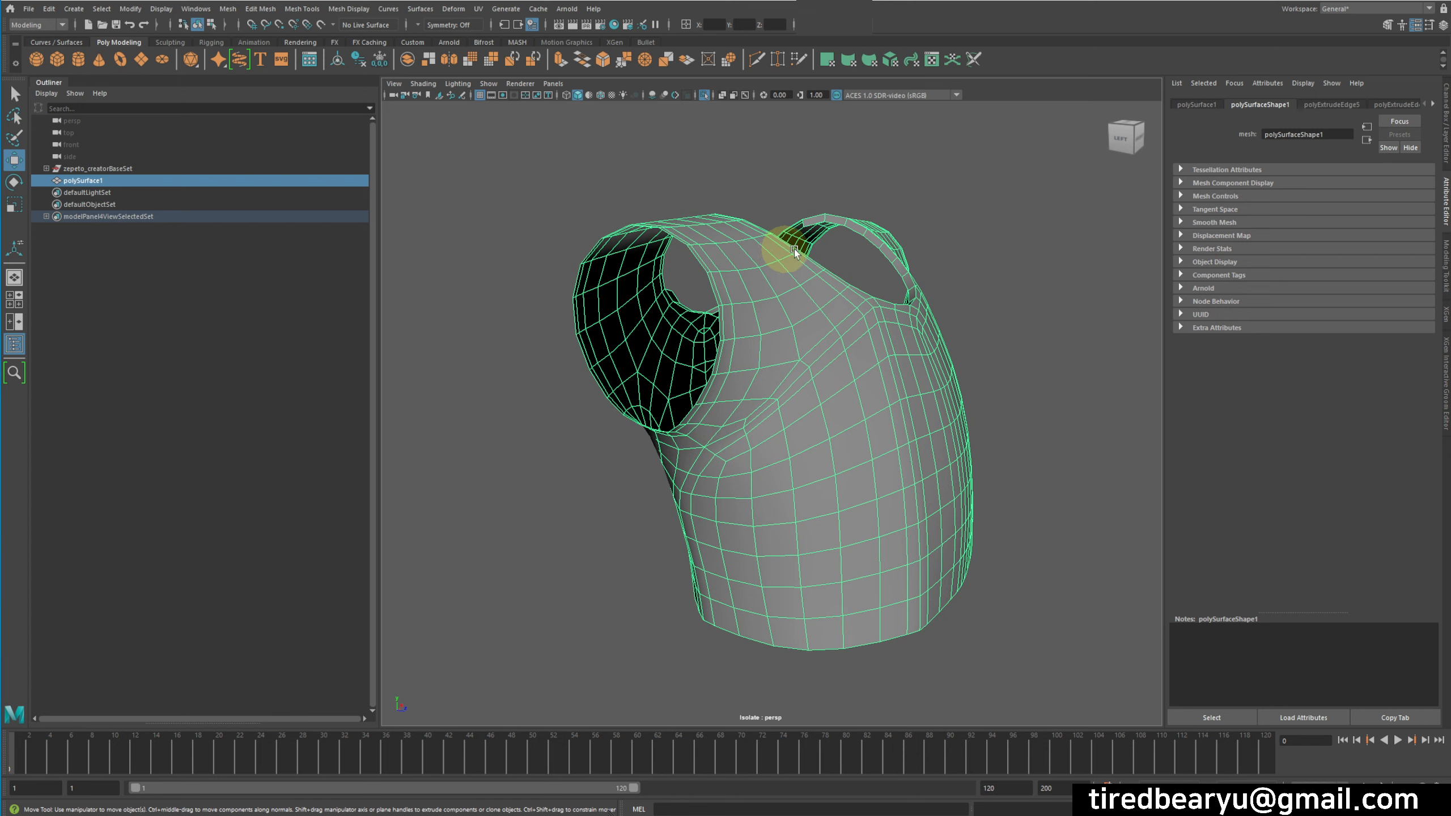
Examine the isolated shirt from several sides and try moving a face of the thin strip along its hem, undoing the move.
alt+drag(794, 250, 834, 254)
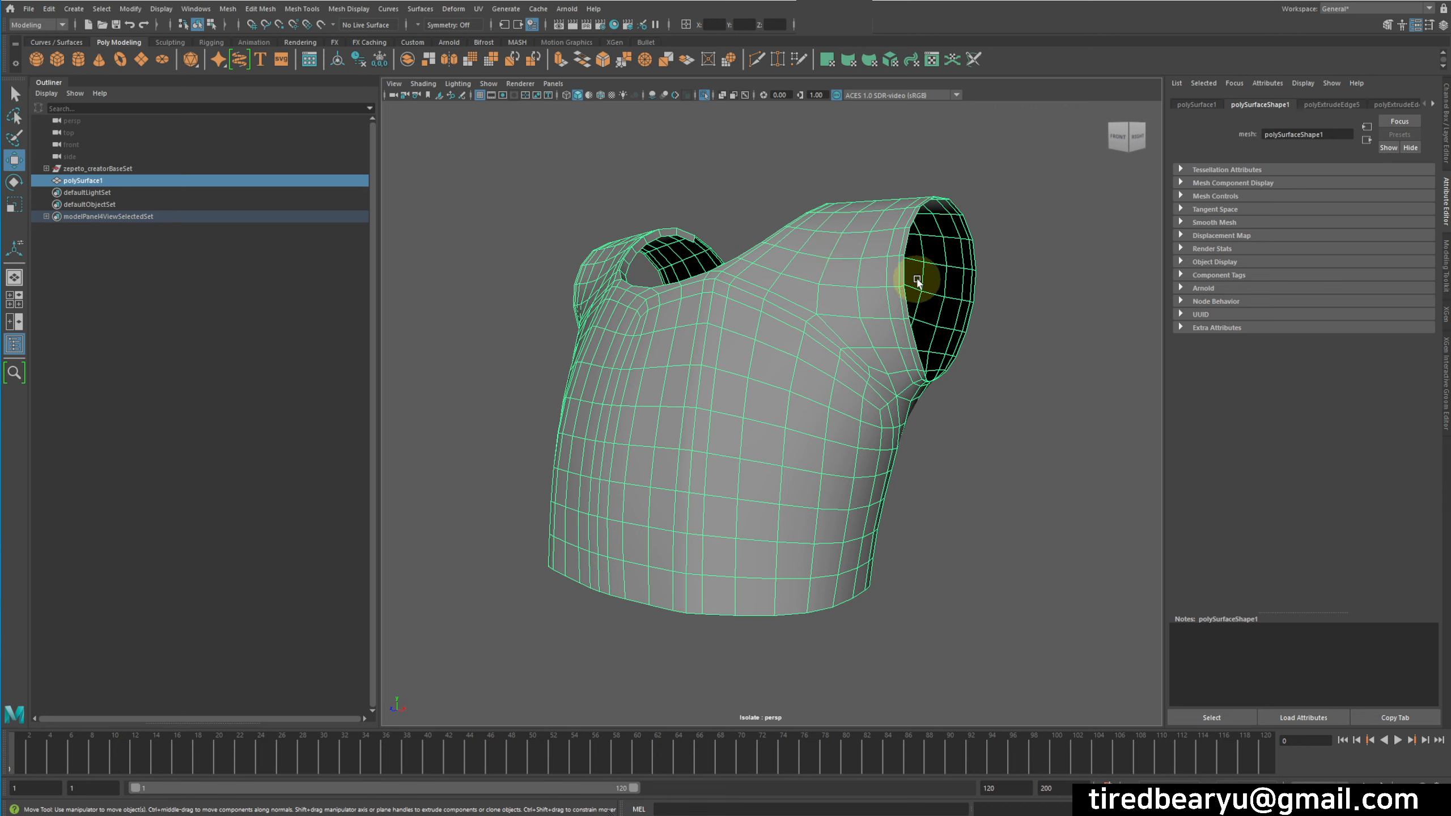
alt+drag(936, 237, 1274, 180)
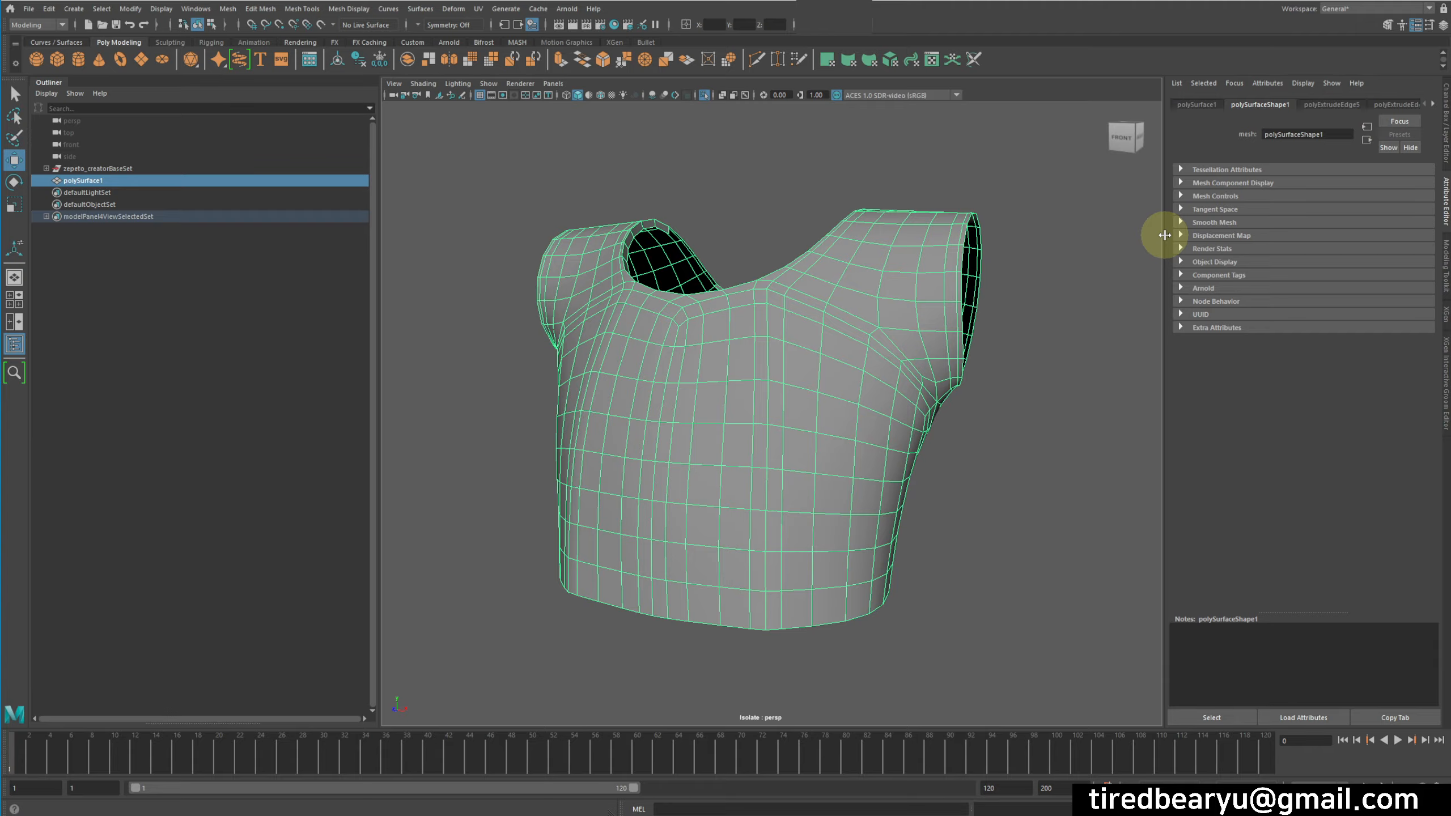
alt+drag(1007, 259, 958, 457)
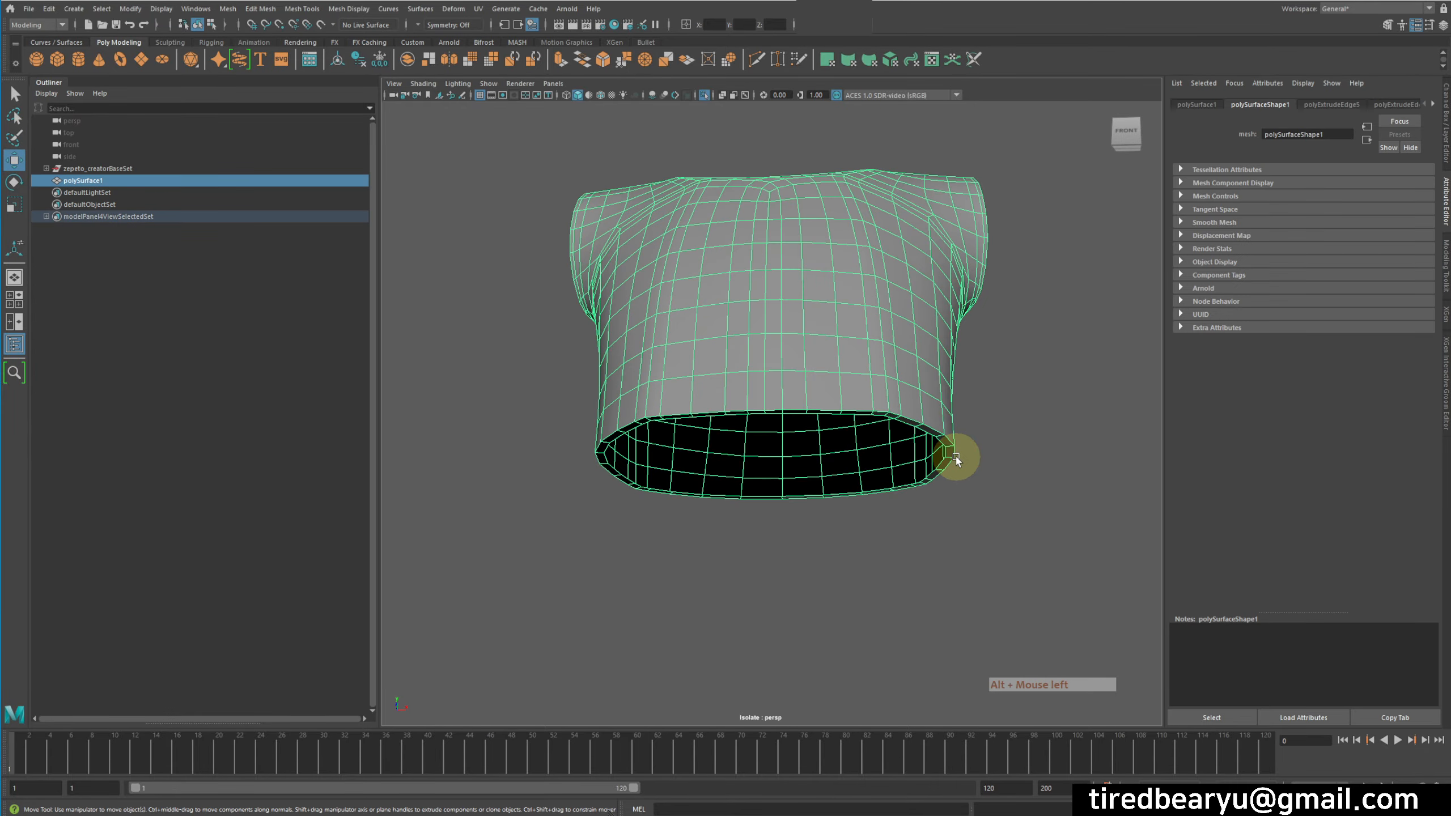
alt+right_drag(966, 417, 921, 312)
click(903, 255)
mouse_move(984, 370)
middle_down()
mouse_move(943, 415)
mouse_move(970, 373)
middle_up()
alt+drag(970, 373, 768, 325)
key(z)
key(z)
alt+middle_drag(733, 303, 781, 350)
alt+right_drag(781, 350, 808, 422)
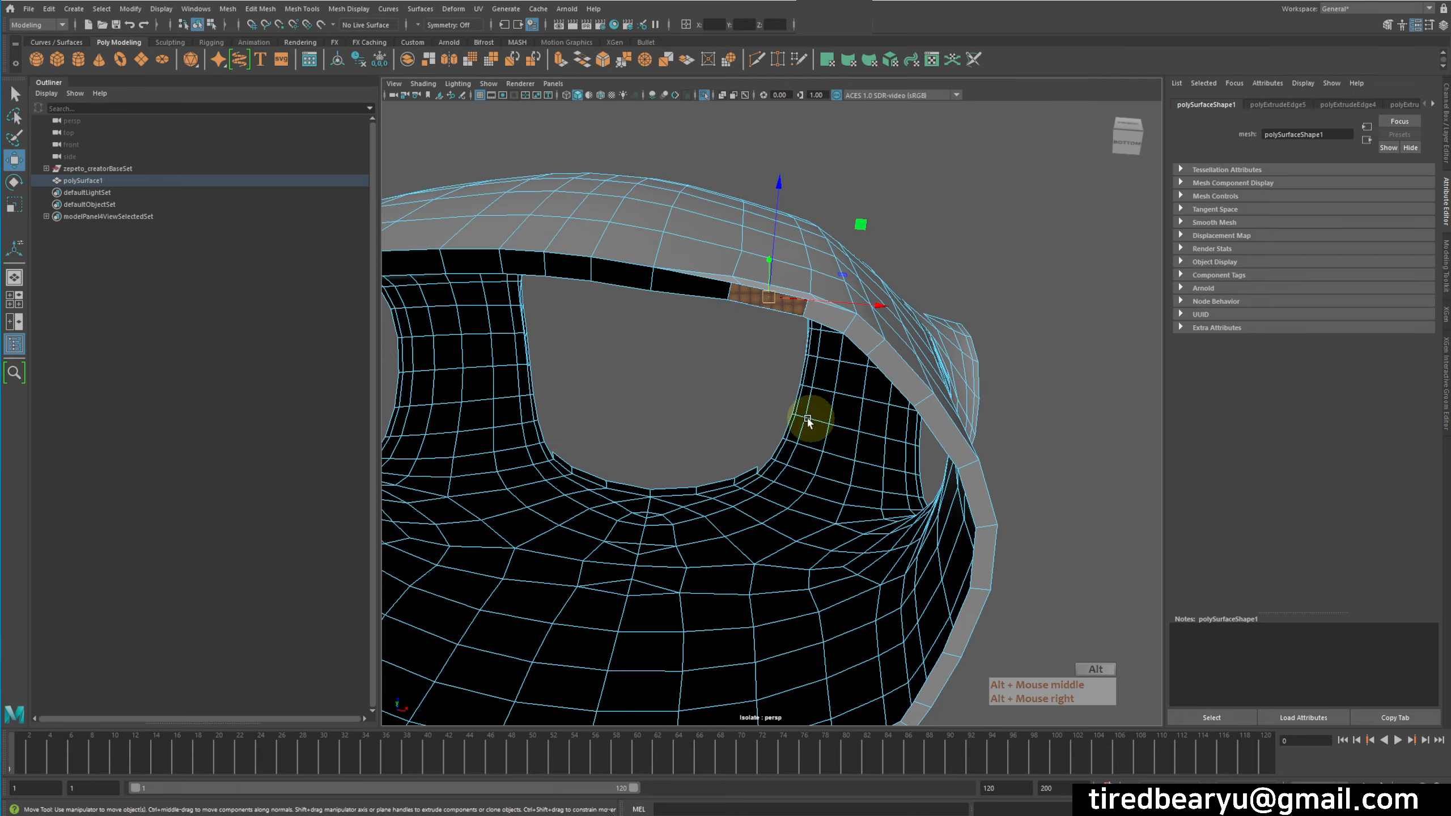
Try rotating and moving neighbouring faces of the hem strip to test how they are attached, and undo the changes.
alt+drag(806, 426, 836, 451)
key(e)
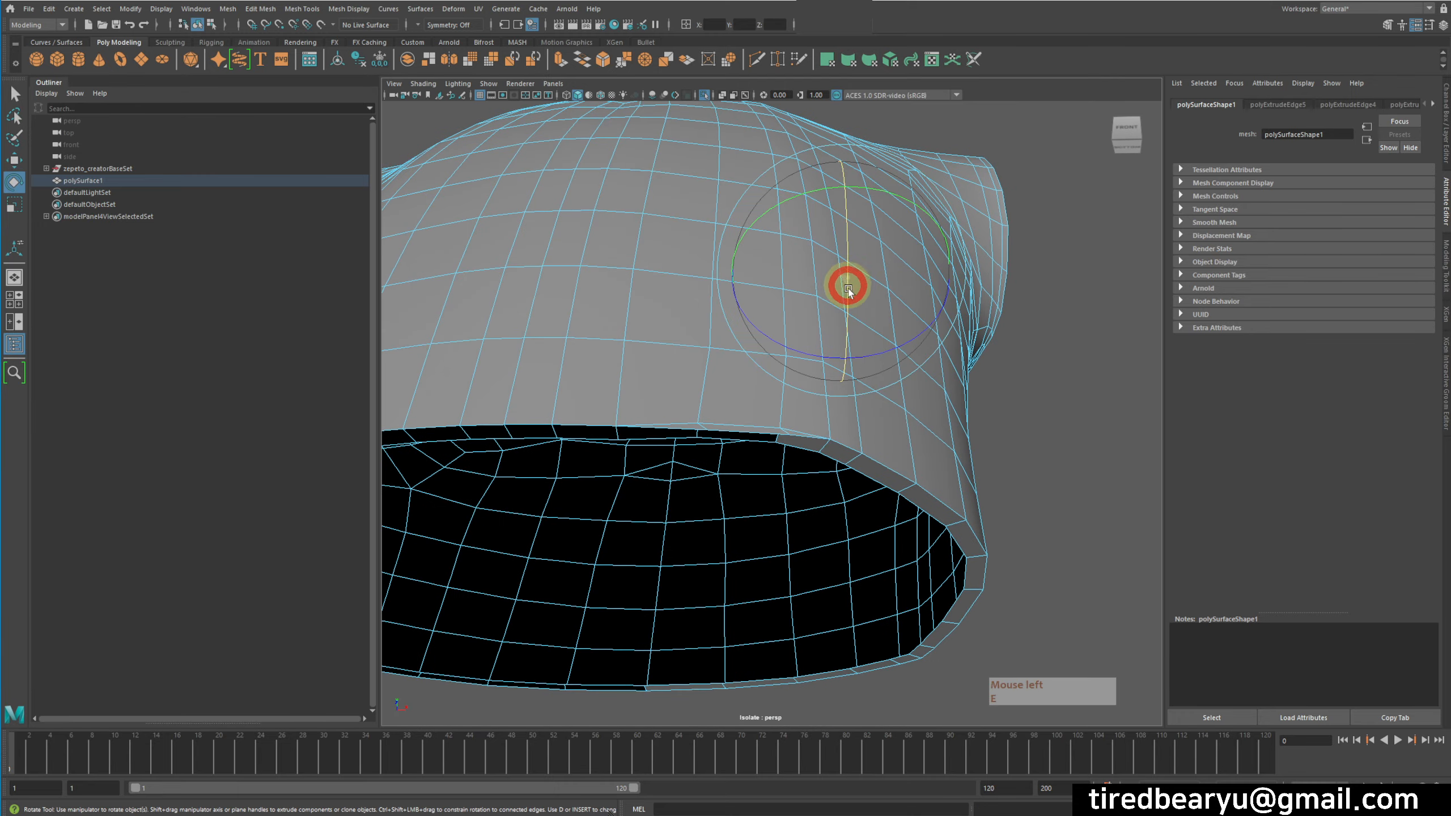
click(770, 452)
key(e)
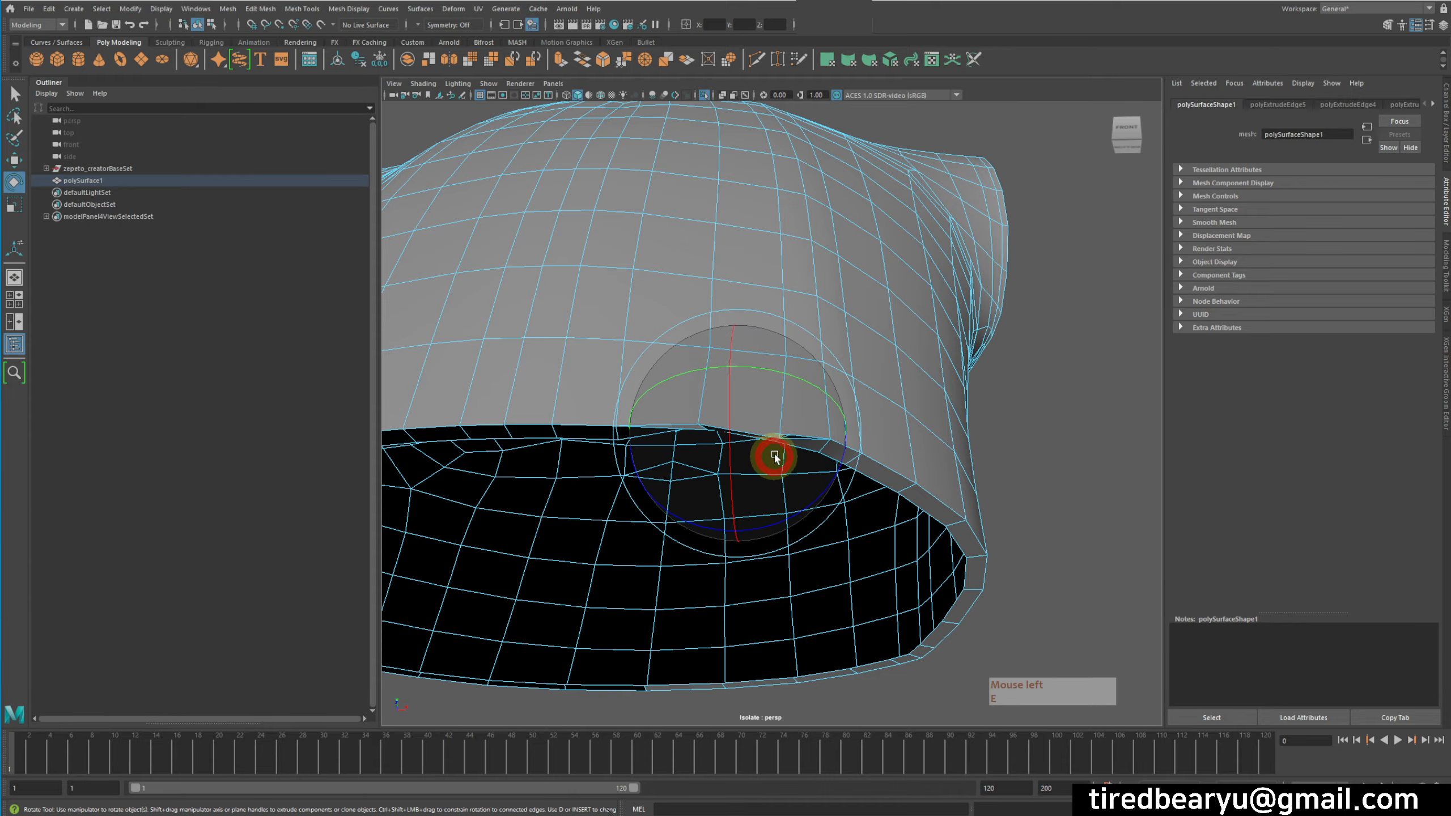
drag(790, 380, 792, 383)
alt+drag(792, 383, 840, 389)
key(w)
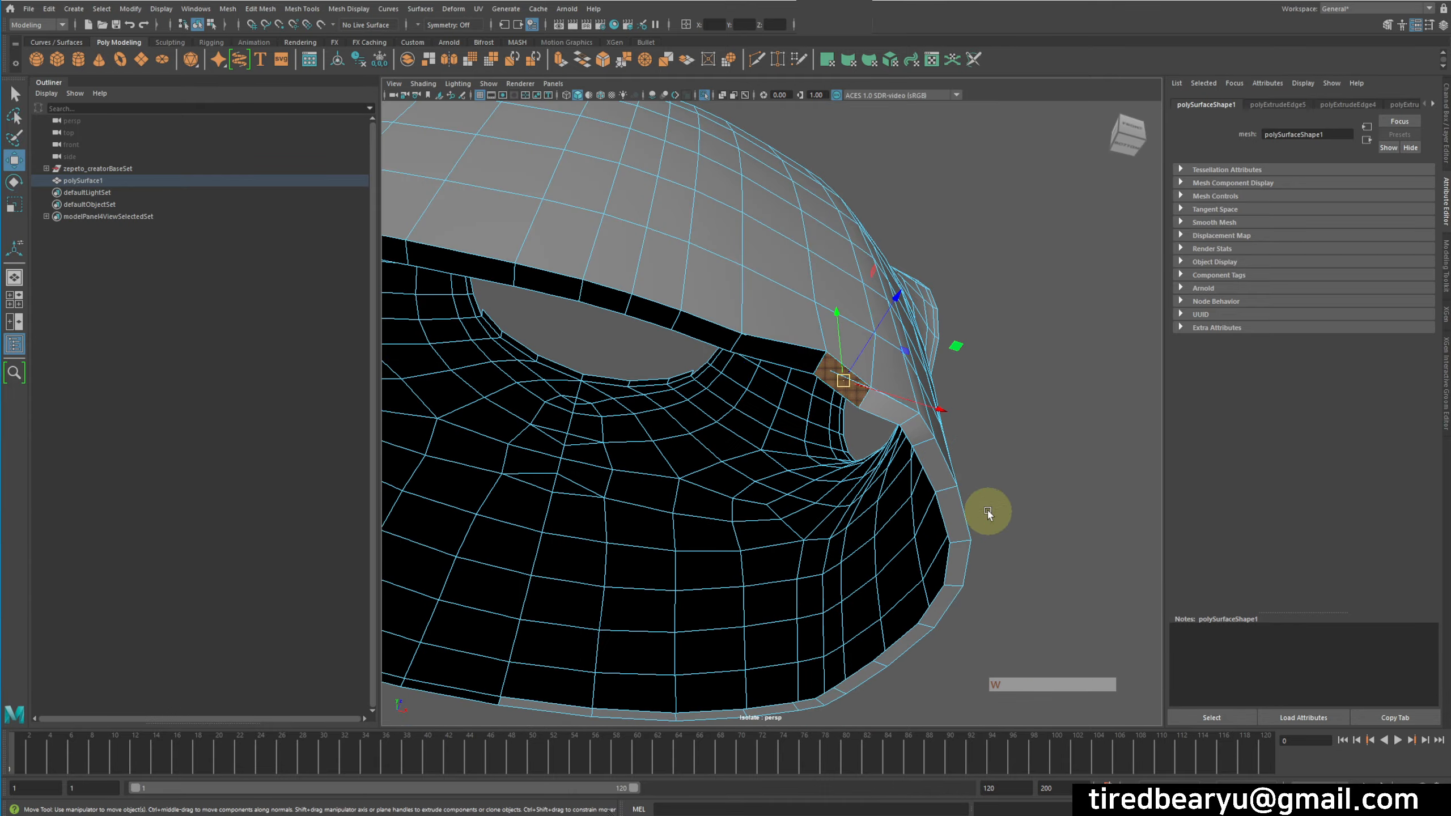
middle_drag(988, 513, 997, 469)
key(ctrl+z)
alt+drag(996, 468, 855, 422)
key(ctrl+z)
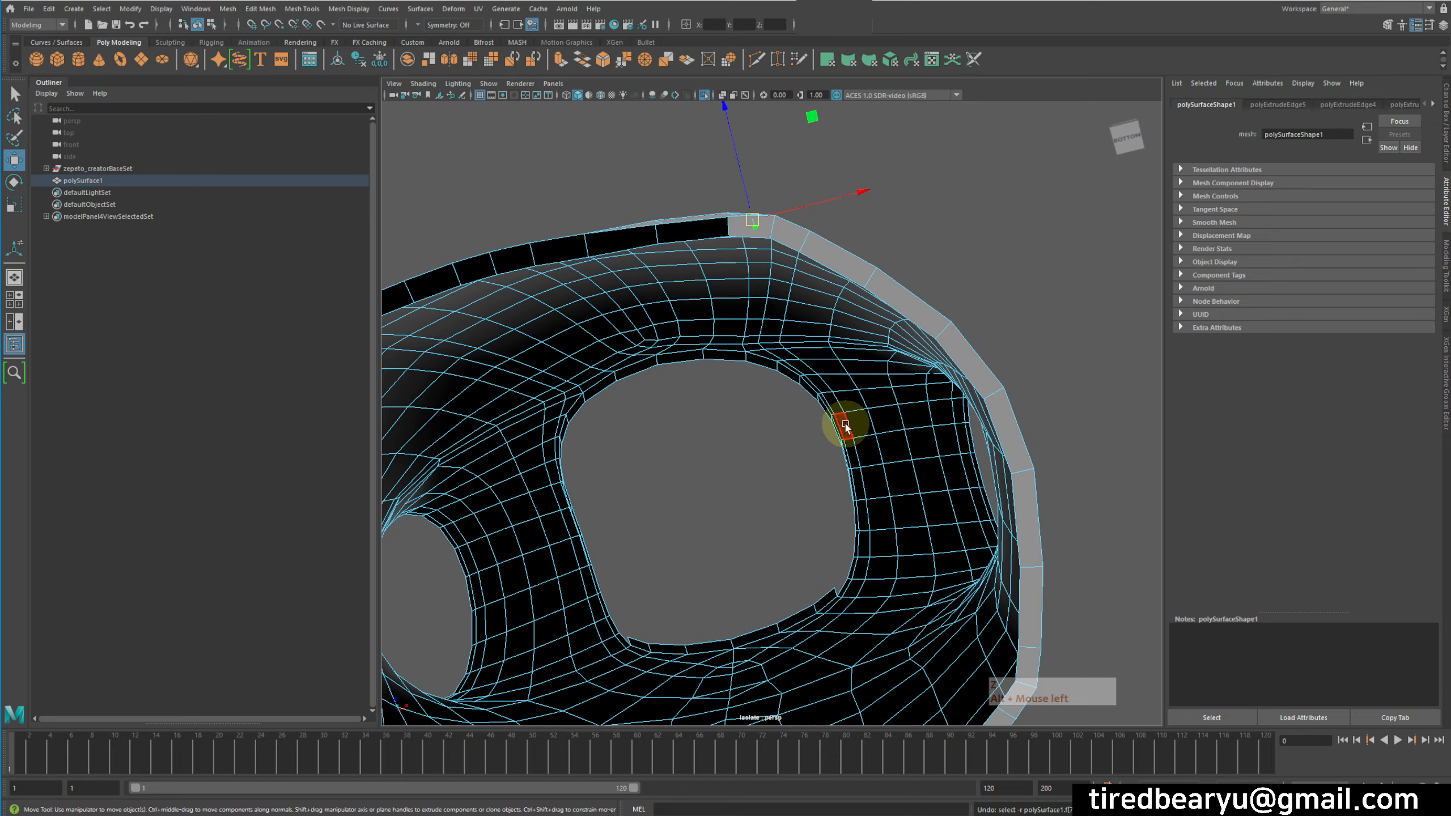
Try moving the strip face at the bend of the front hem.
alt+drag(725, 284, 846, 357)
key(w)
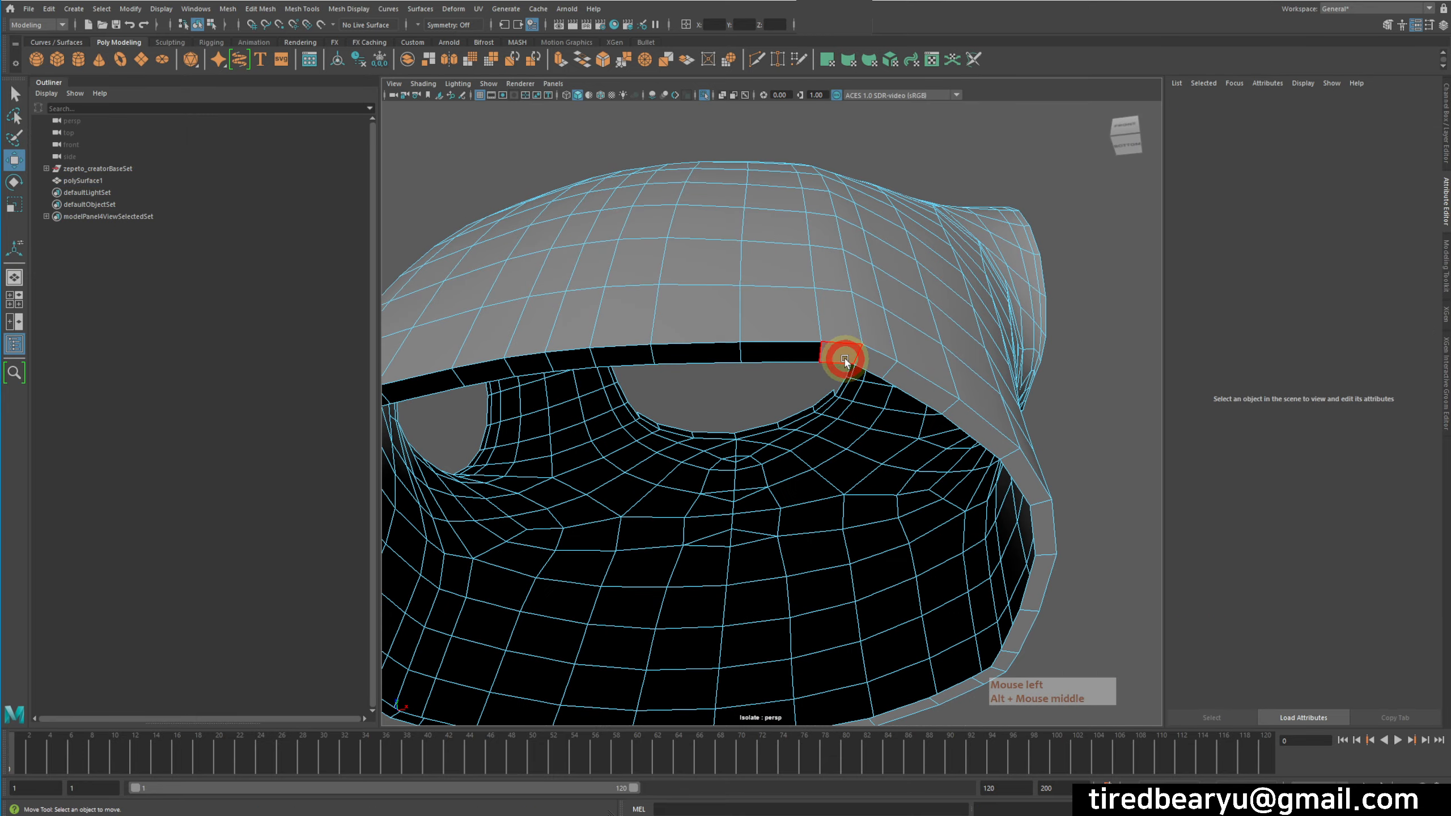
middle_drag(846, 357, 973, 447)
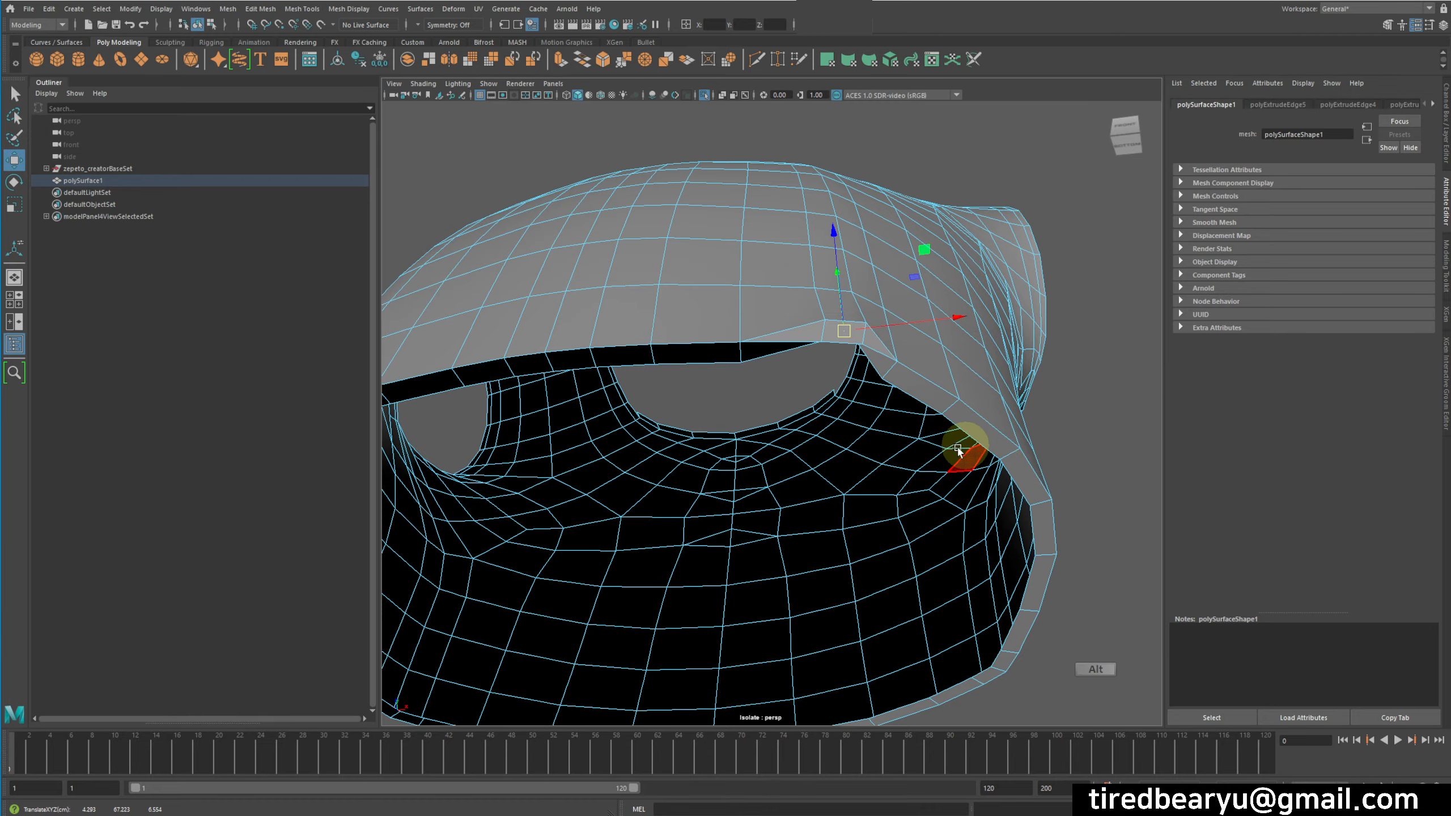
mouse_move(958, 452)
alt+mouse_down()
mouse_move(958, 474)
mouse_move(1034, 440)
mouse_move(1024, 383)
mouse_move(1066, 413)
mouse_move(884, 437)
mouse_move(981, 437)
alt+mouse_up()
alt+right_drag(982, 437, 913, 464)
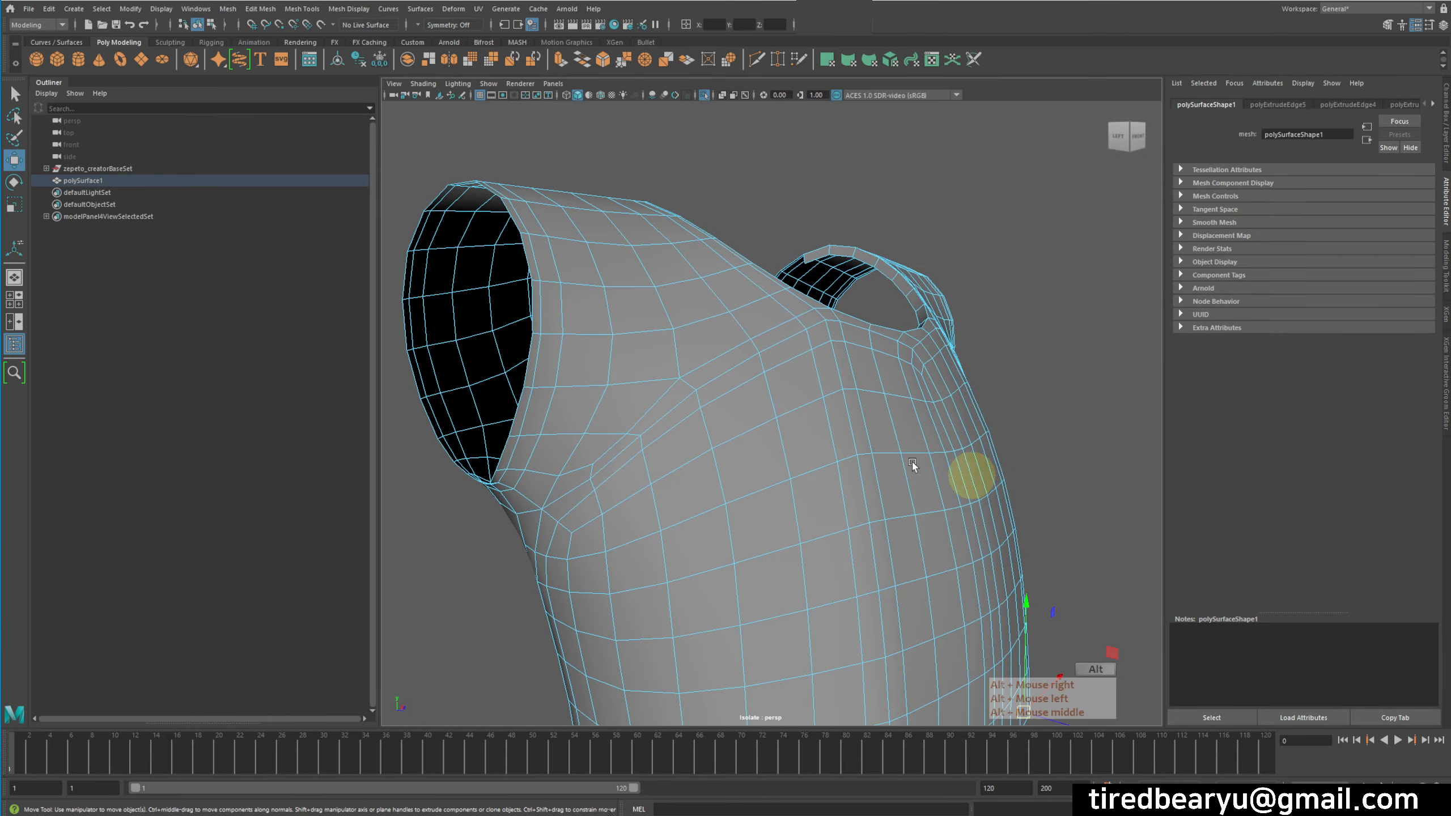
Select the thin ring of faces around the shirt's hem, delete it and undo that deletion.
alt+drag(913, 466, 816, 314)
right_click(815, 314)
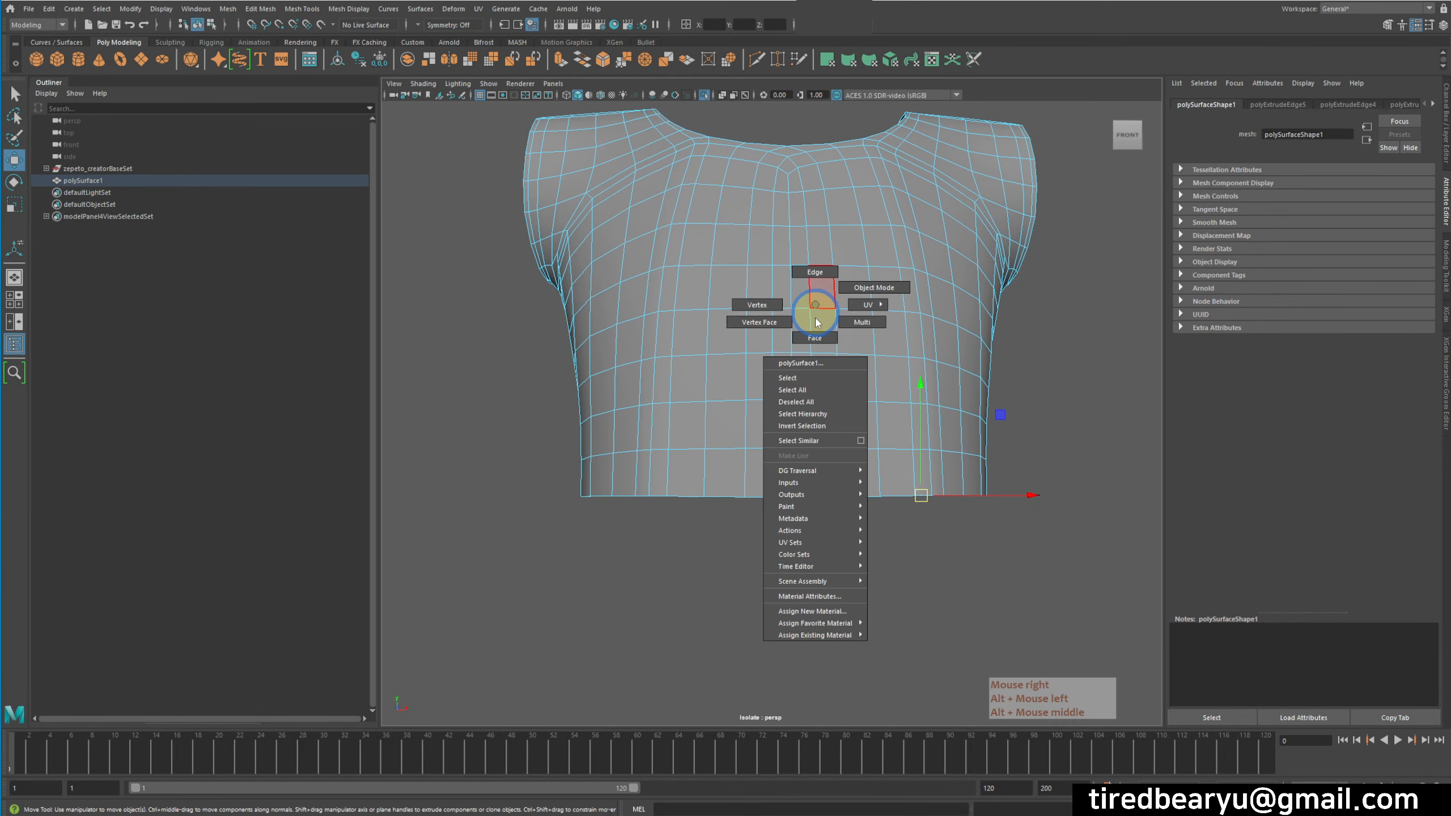
right_drag(815, 319, 814, 325)
alt+drag(805, 383, 802, 389)
drag(524, 479, 1194, 608)
alt+drag(885, 505, 881, 514)
ctrl+drag(1062, 483, 294, 308)
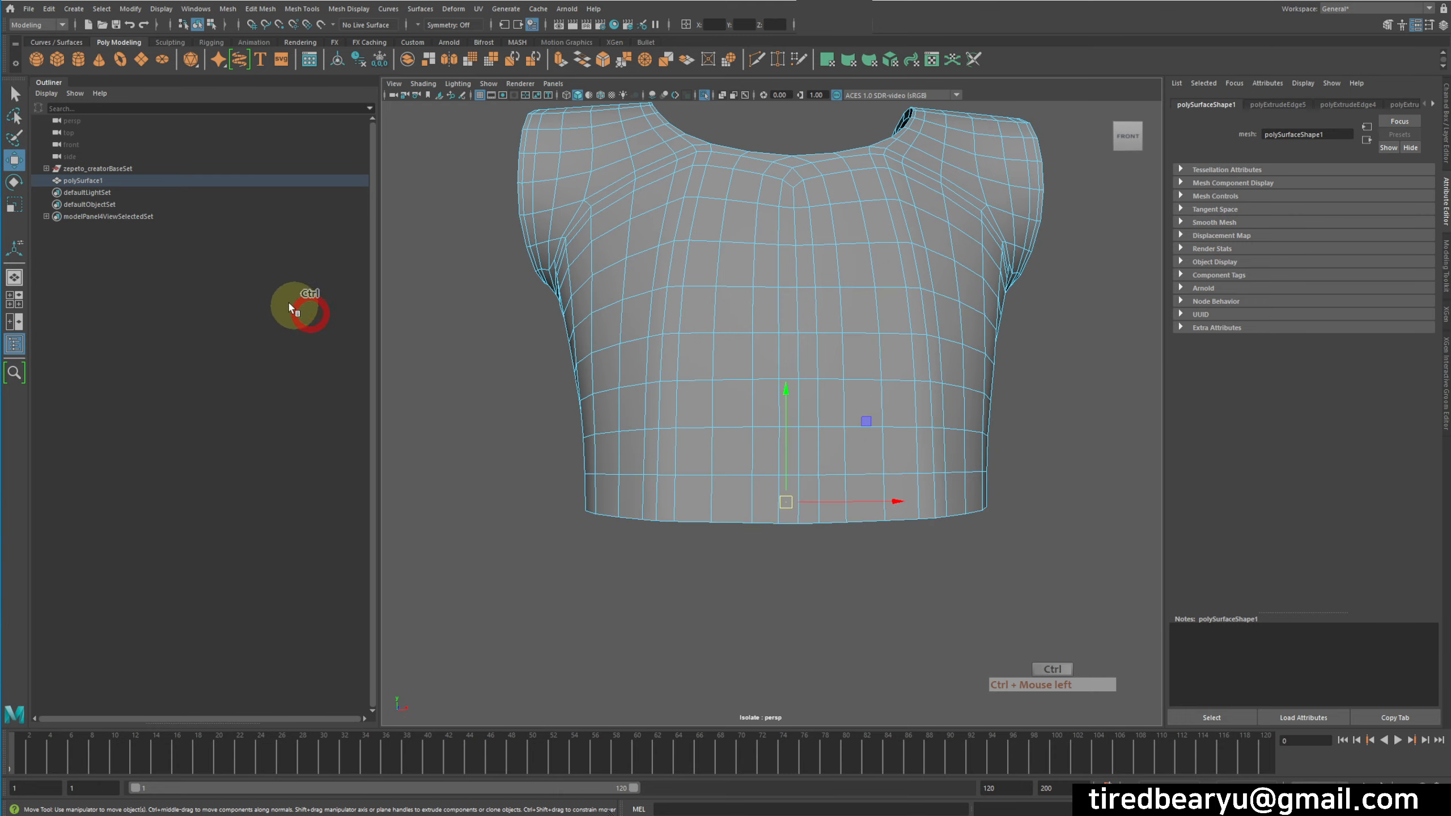
click(527, 308)
click(874, 447)
mouse_move(874, 447)
alt+mouse_down()
mouse_move(881, 350)
mouse_move(893, 372)
mouse_move(842, 392)
mouse_move(869, 398)
mouse_move(859, 454)
alt+mouse_up()
key(z)
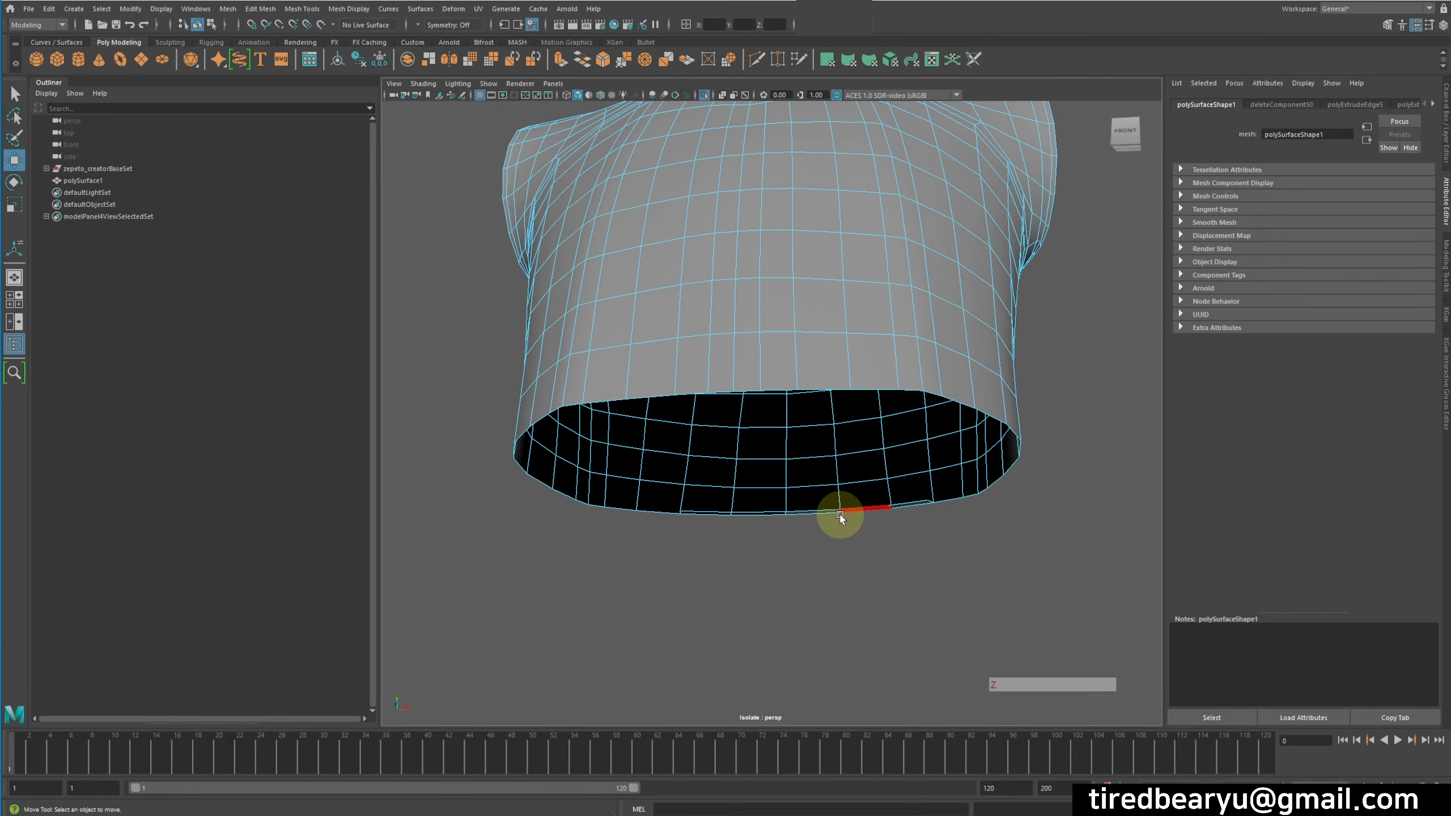
Add the missed hem faces at the back to the selection and delete the whole ring.
alt+drag(847, 521, 848, 501)
shift+click(728, 514)
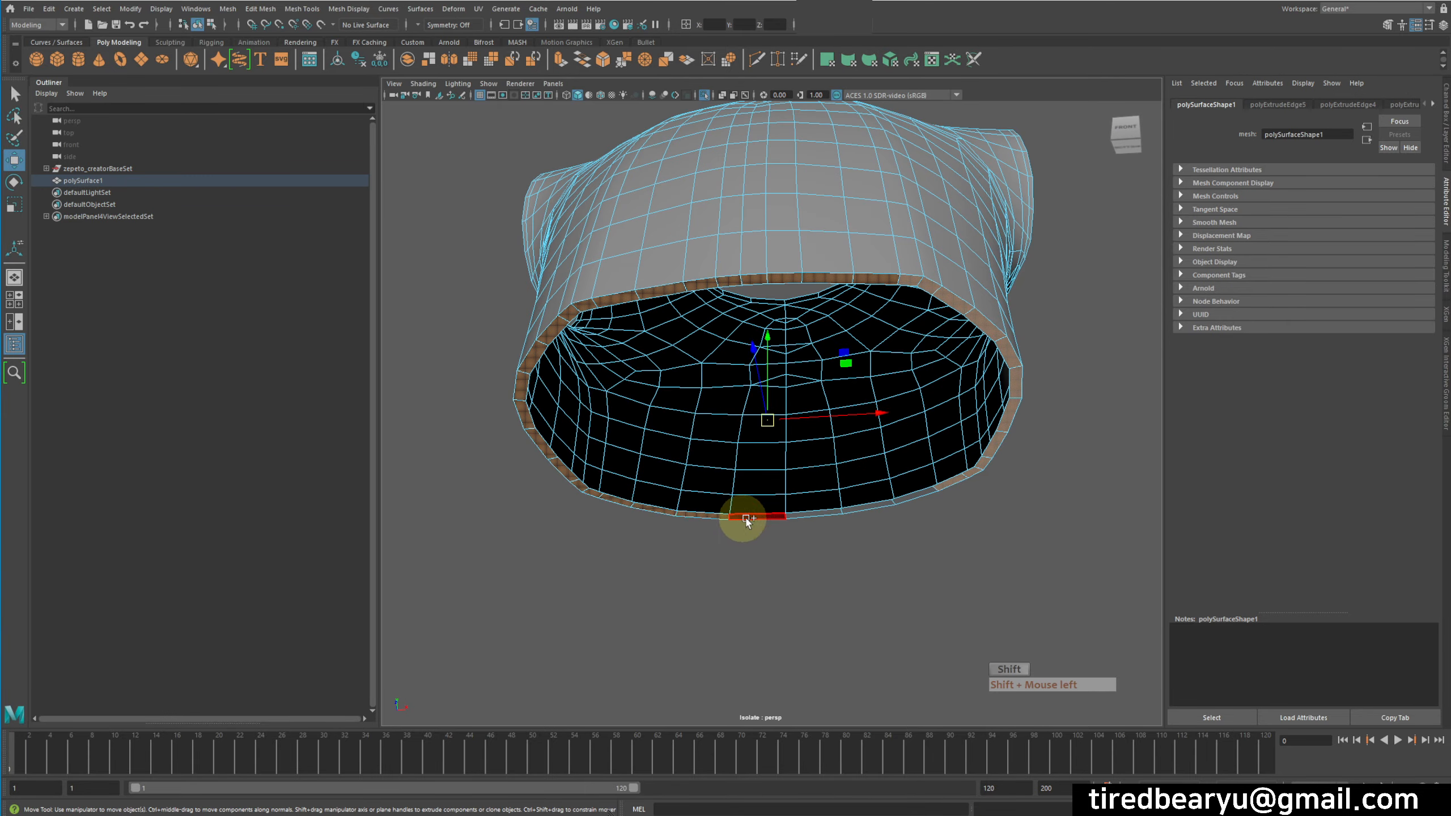
shift+click(760, 517)
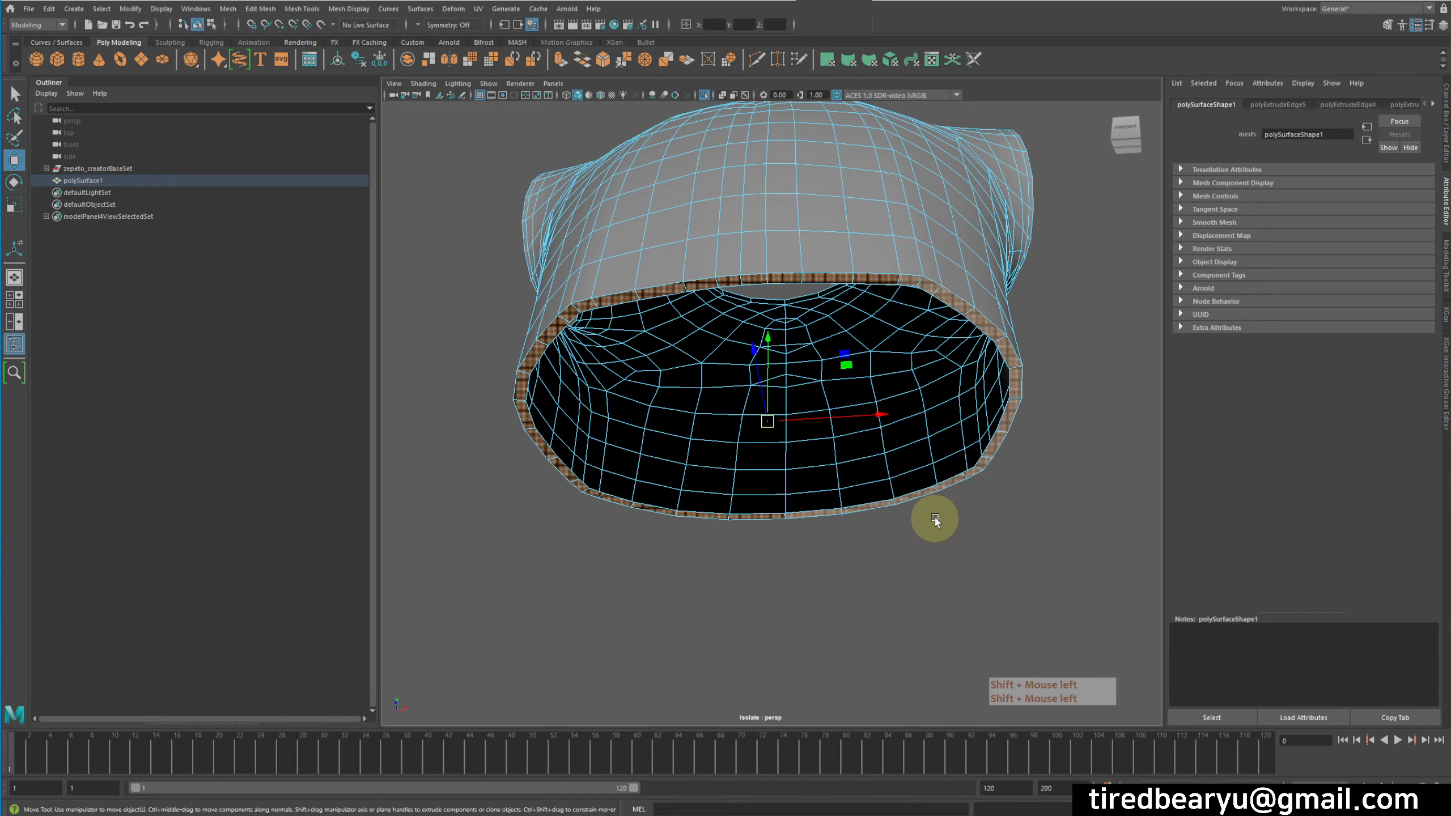
key(Delete)
Select the leftover components along the shirt's bottom edge and delete them.
right_drag(821, 196, 794, 212)
mouse_move(855, 241)
alt+mouse_down()
mouse_move(894, 362)
mouse_move(1011, 345)
mouse_move(1170, 352)
mouse_move(1154, 354)
alt+mouse_up()
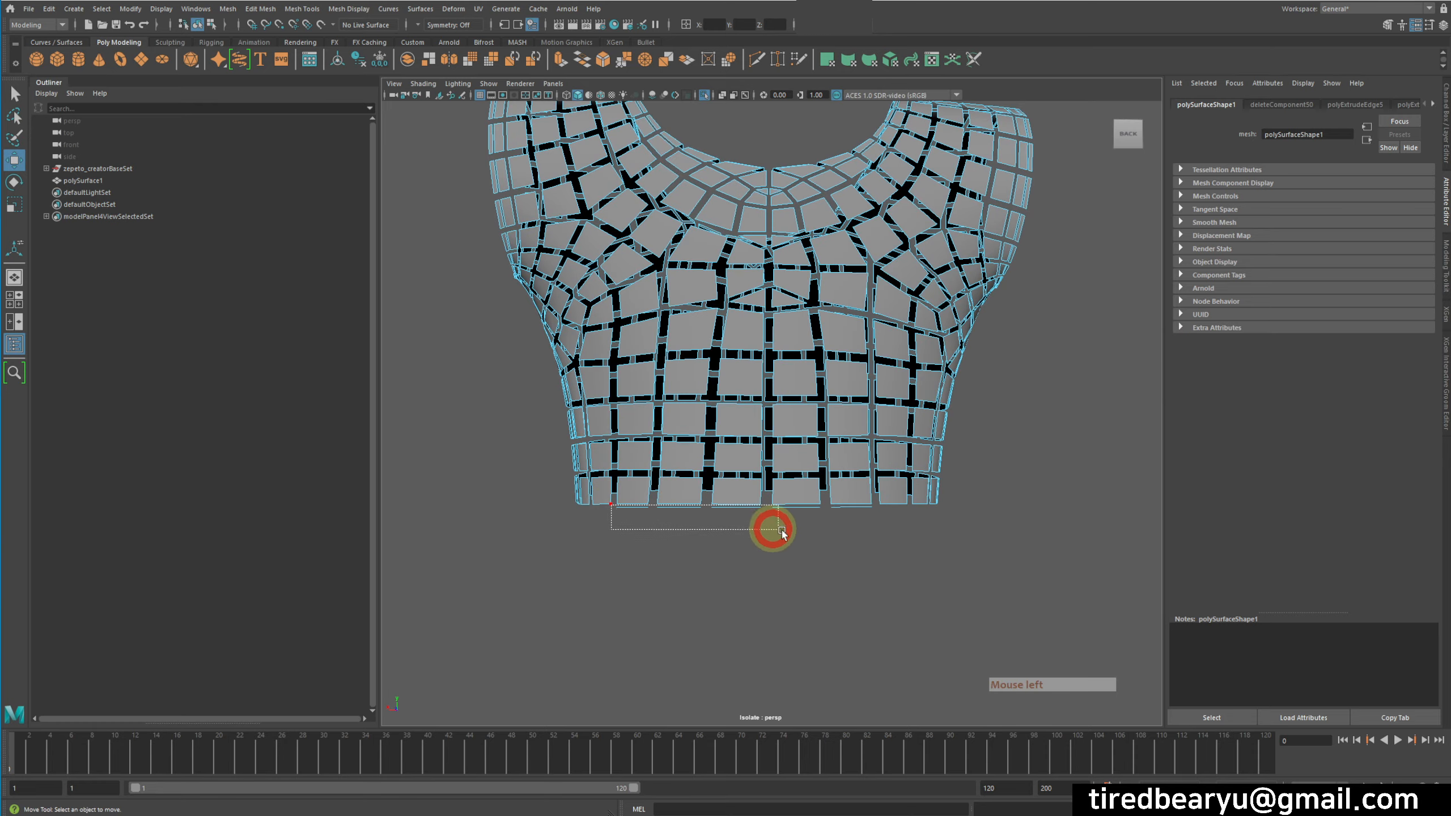
drag(886, 551, 885, 552)
alt+drag(885, 551, 869, 496)
ctrl+click(876, 513)
middle_drag(869, 496, 869, 588)
key(z)
alt+drag(923, 590, 751, 519)
key(Delete)
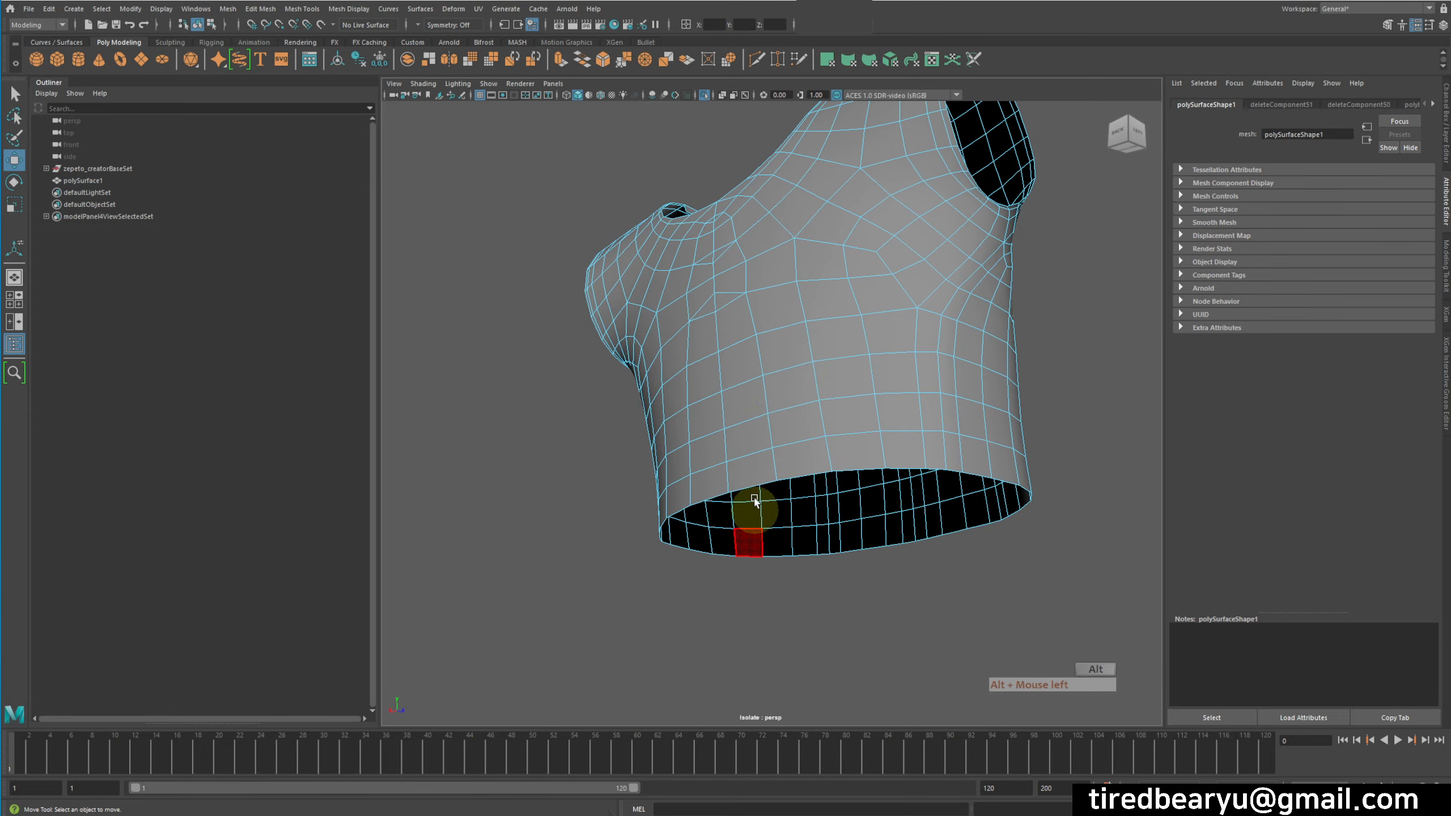
Return the shirt to object selection and inspect its hem, neckline and sleeve openings from all sides.
right_drag(769, 389, 768, 412)
alt+drag(768, 411, 700, 557)
alt+right_drag(700, 557, 674, 511)
alt+drag(674, 511, 781, 621)
alt+middle_drag(781, 621, 785, 616)
alt+drag(786, 617, 841, 585)
alt+right_drag(681, 510, 734, 474)
alt+middle_drag(734, 475, 788, 481)
click(786, 426)
alt+right_drag(786, 426, 859, 382)
alt+drag(858, 383, 743, 320)
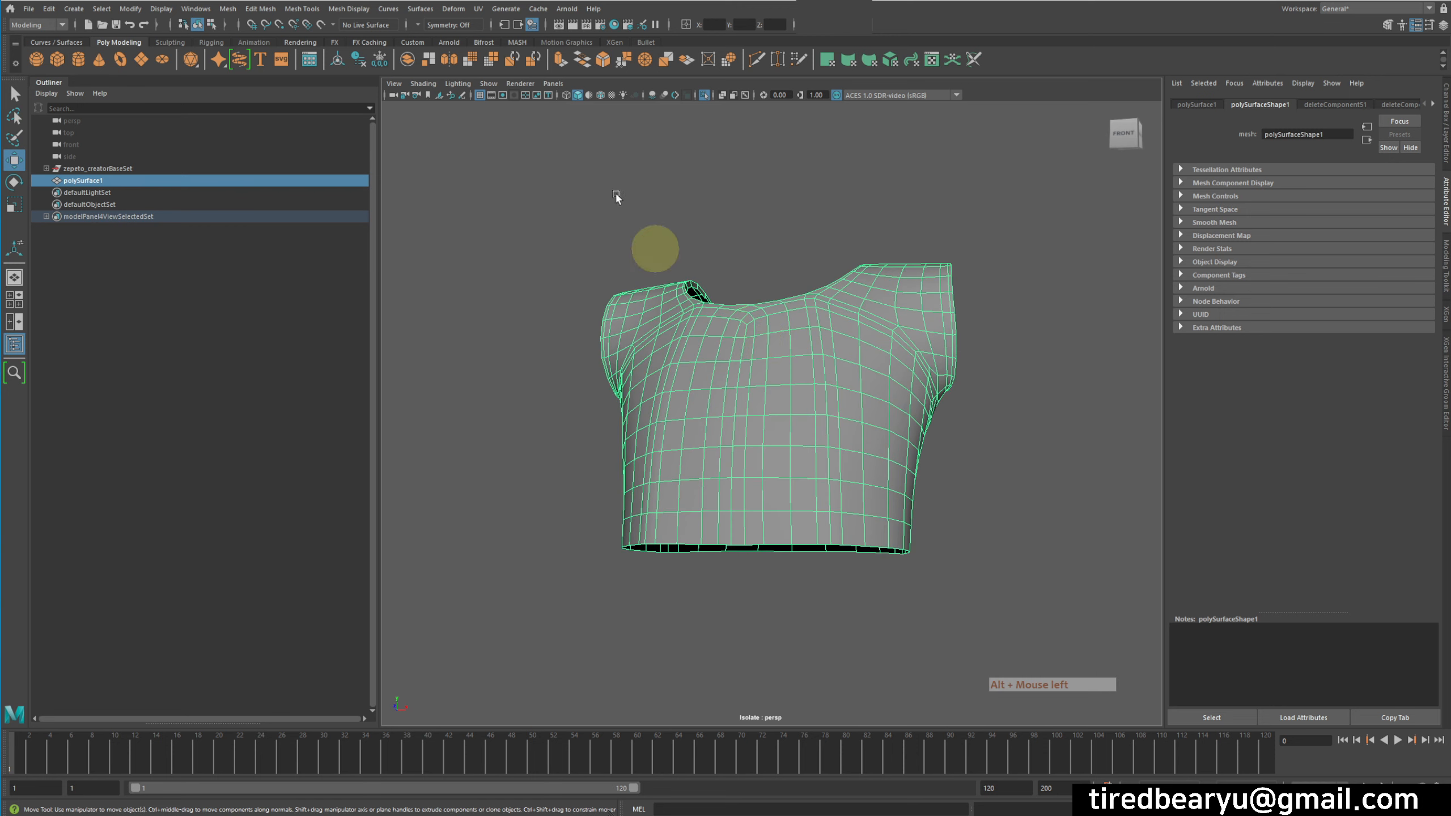
Open the UV Editor for the shirt, frame its UV layout and place the window beside the mesh.
click(483, 8)
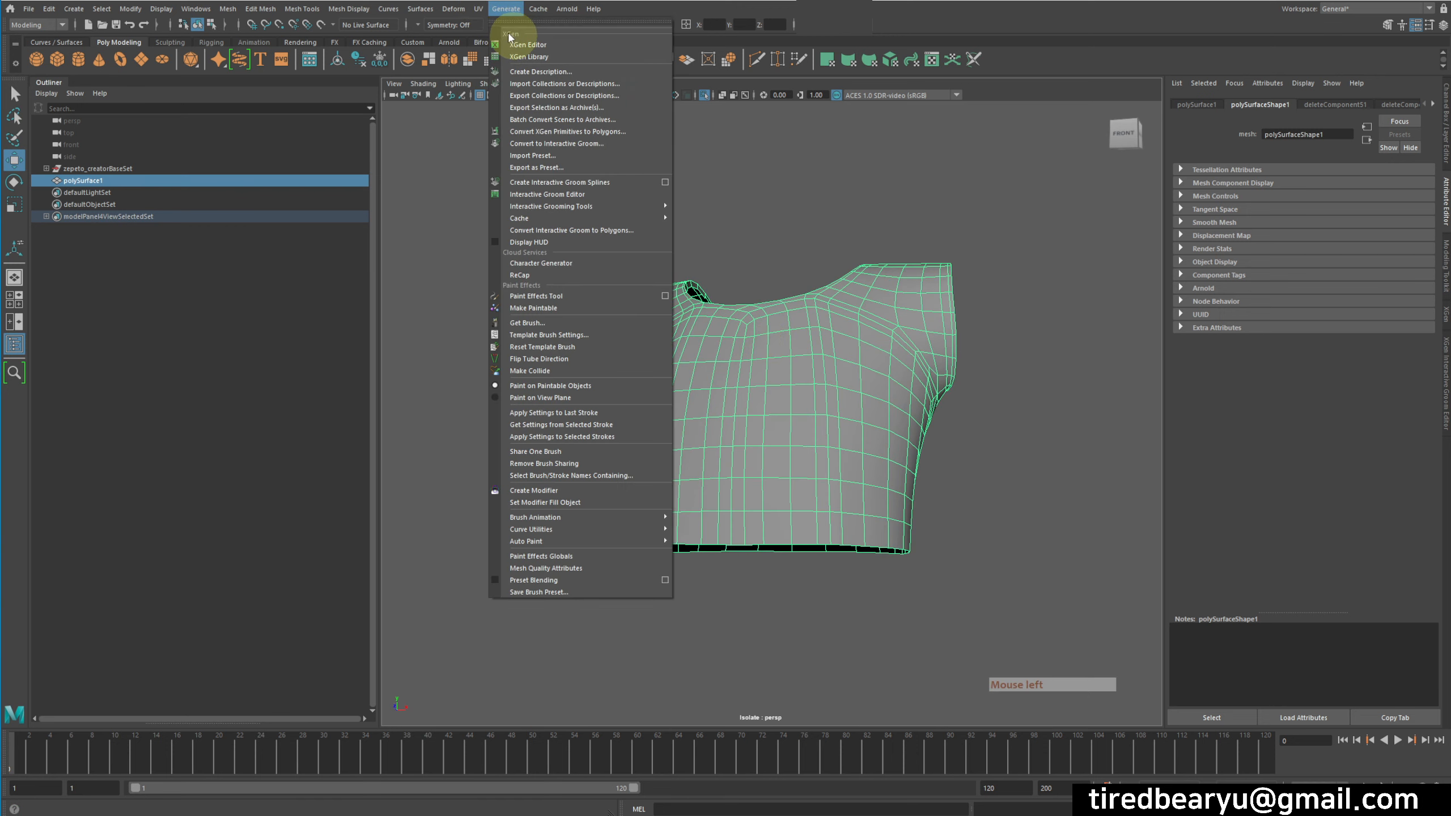
click(495, 29)
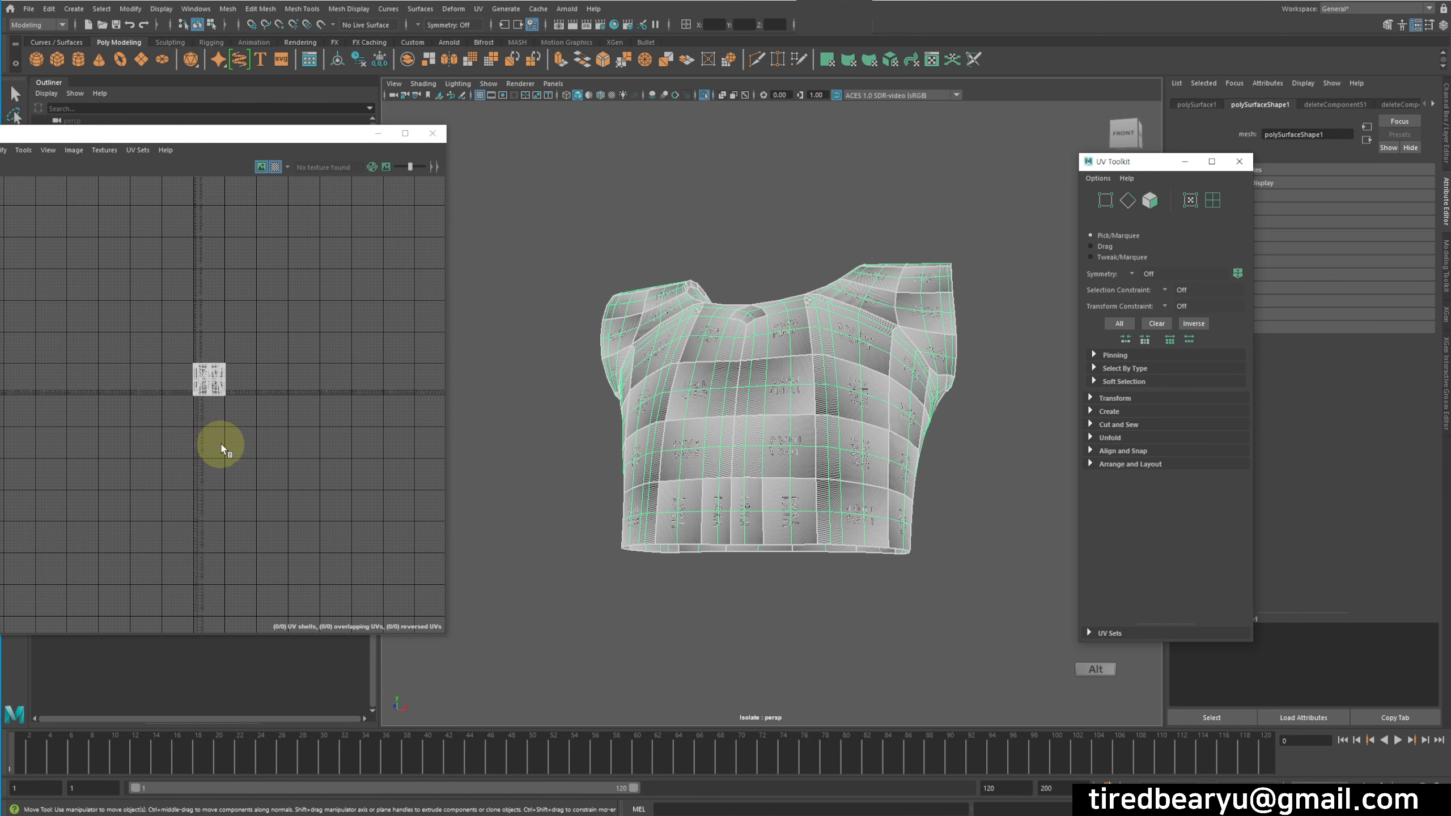
scroll(223, 447, up, 7)
alt+middle_drag(92, 400, 223, 554)
scroll(234, 433, up, 3)
alt+middle_drag(316, 435, 173, 522)
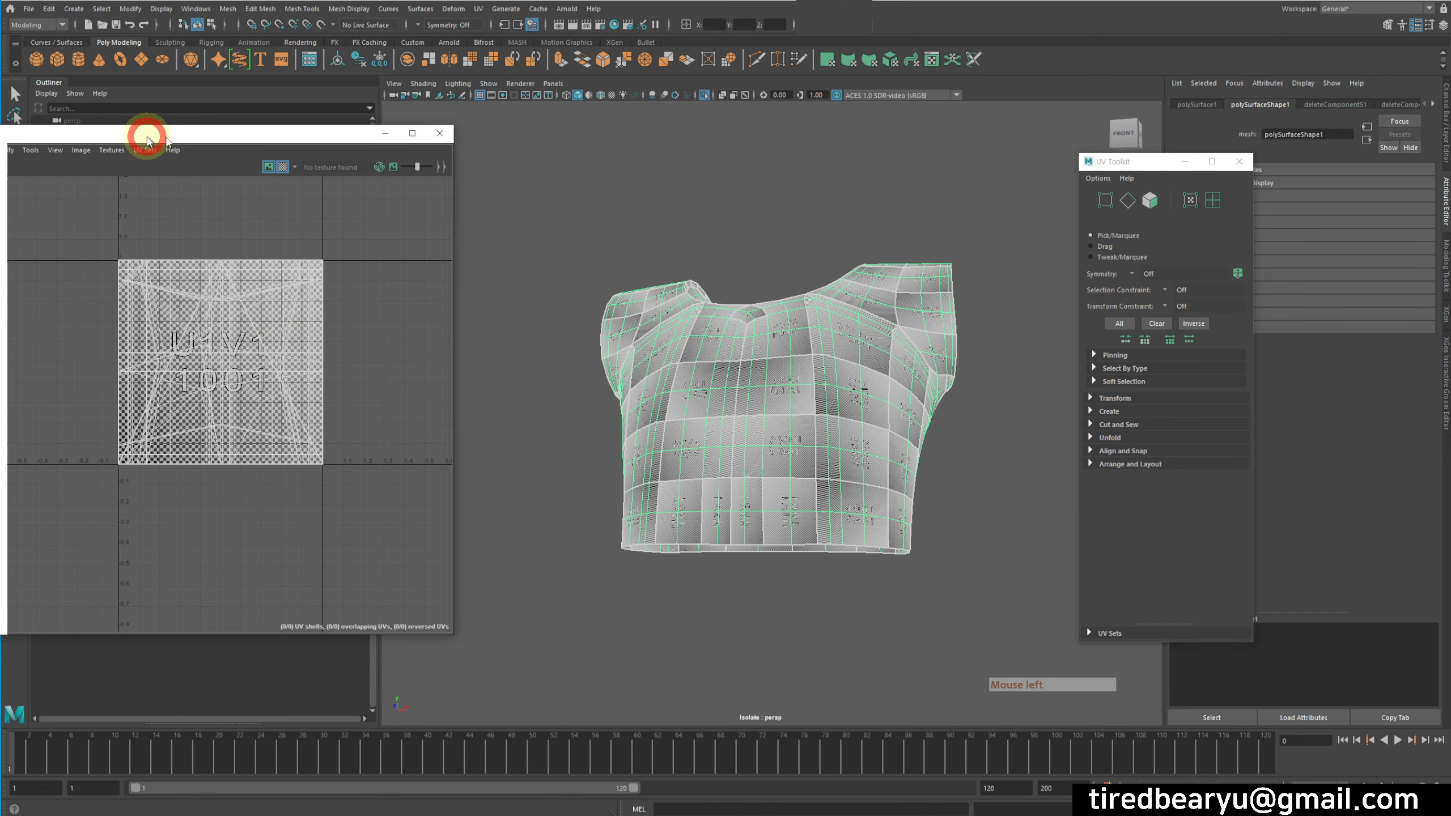
drag(143, 133, 1075, 61)
Try to unfold the shirt's UVs without sewing them, and undo the unfold.
click(954, 78)
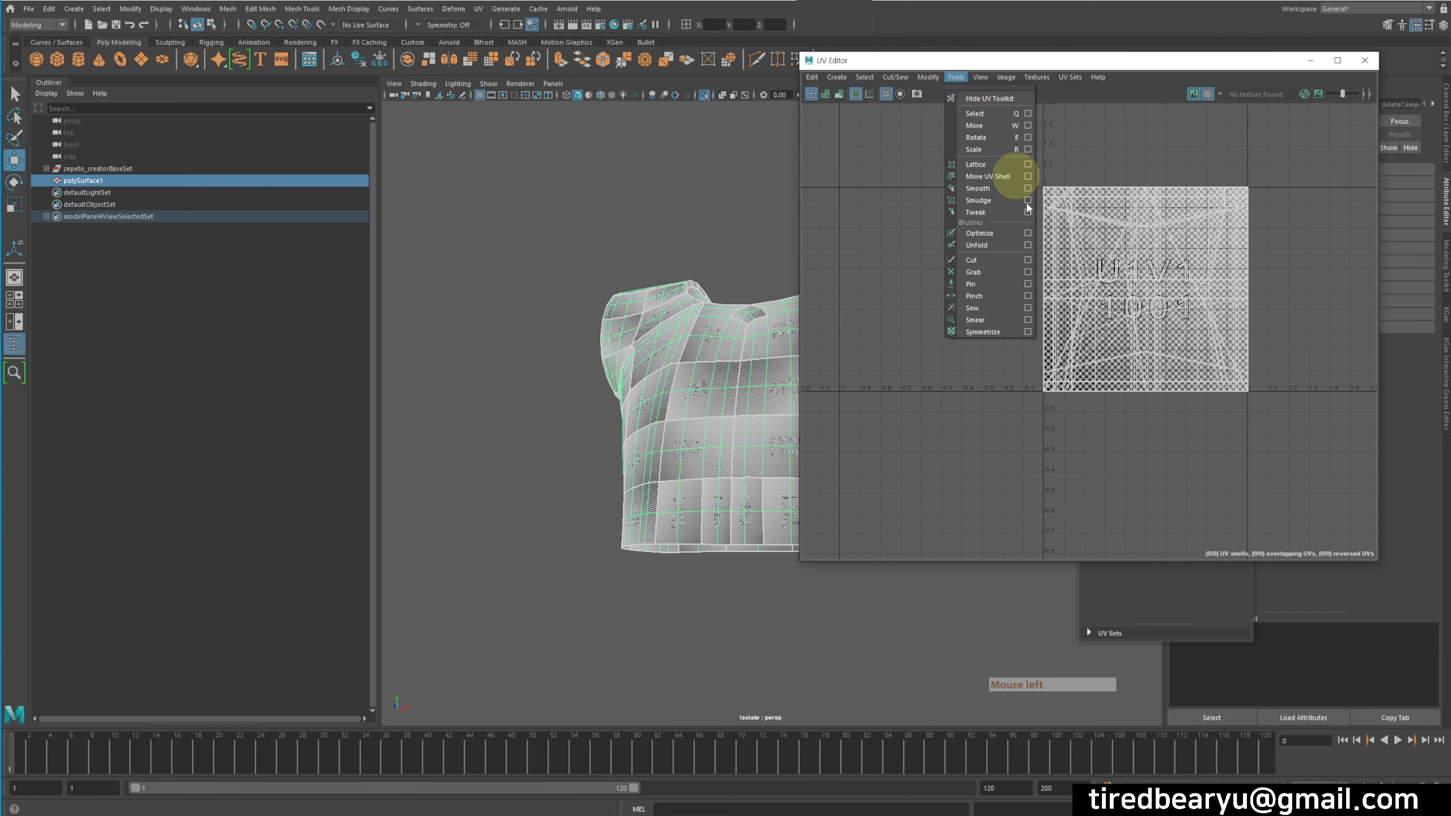
click(988, 86)
click(896, 77)
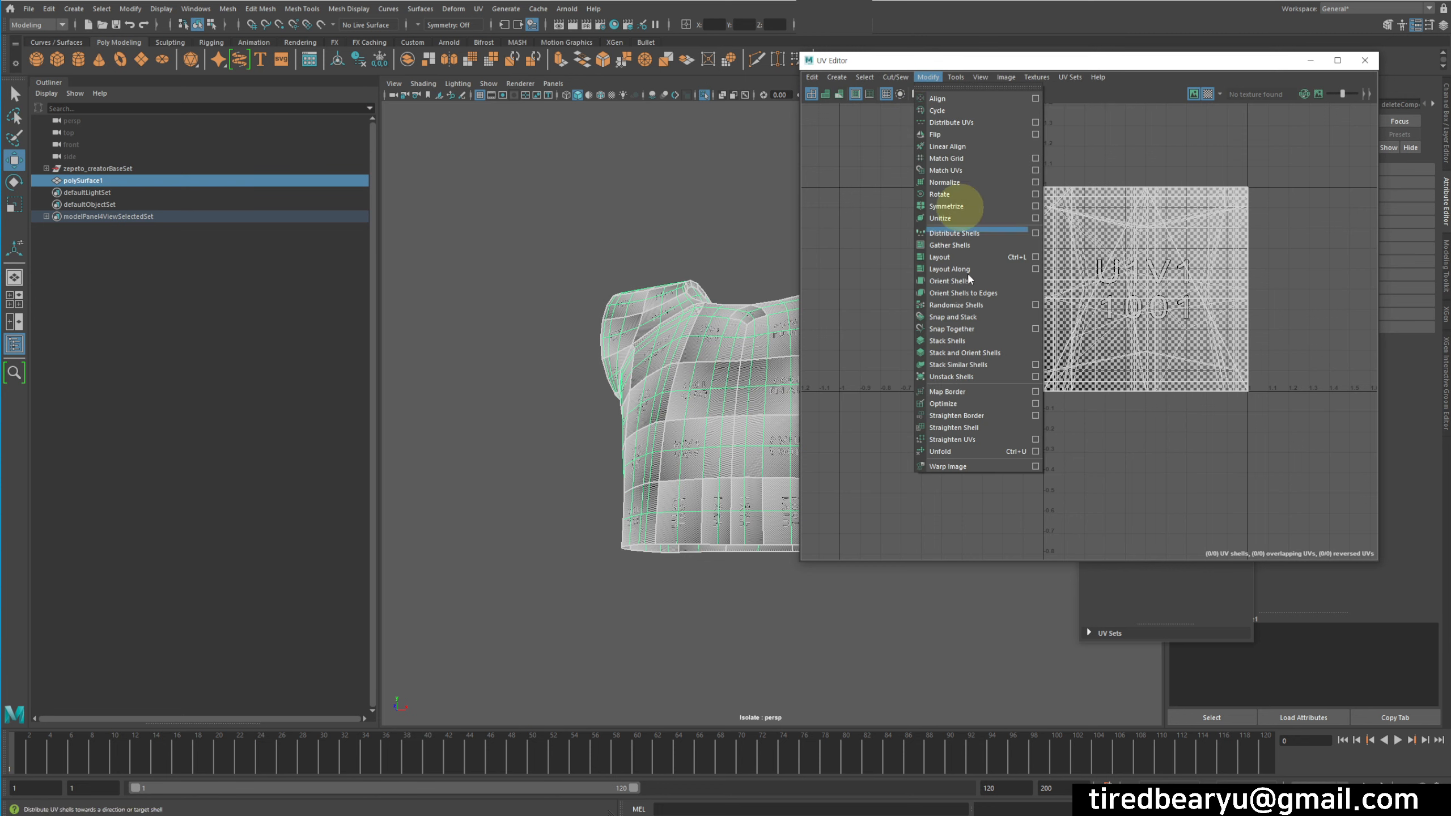
click(968, 449)
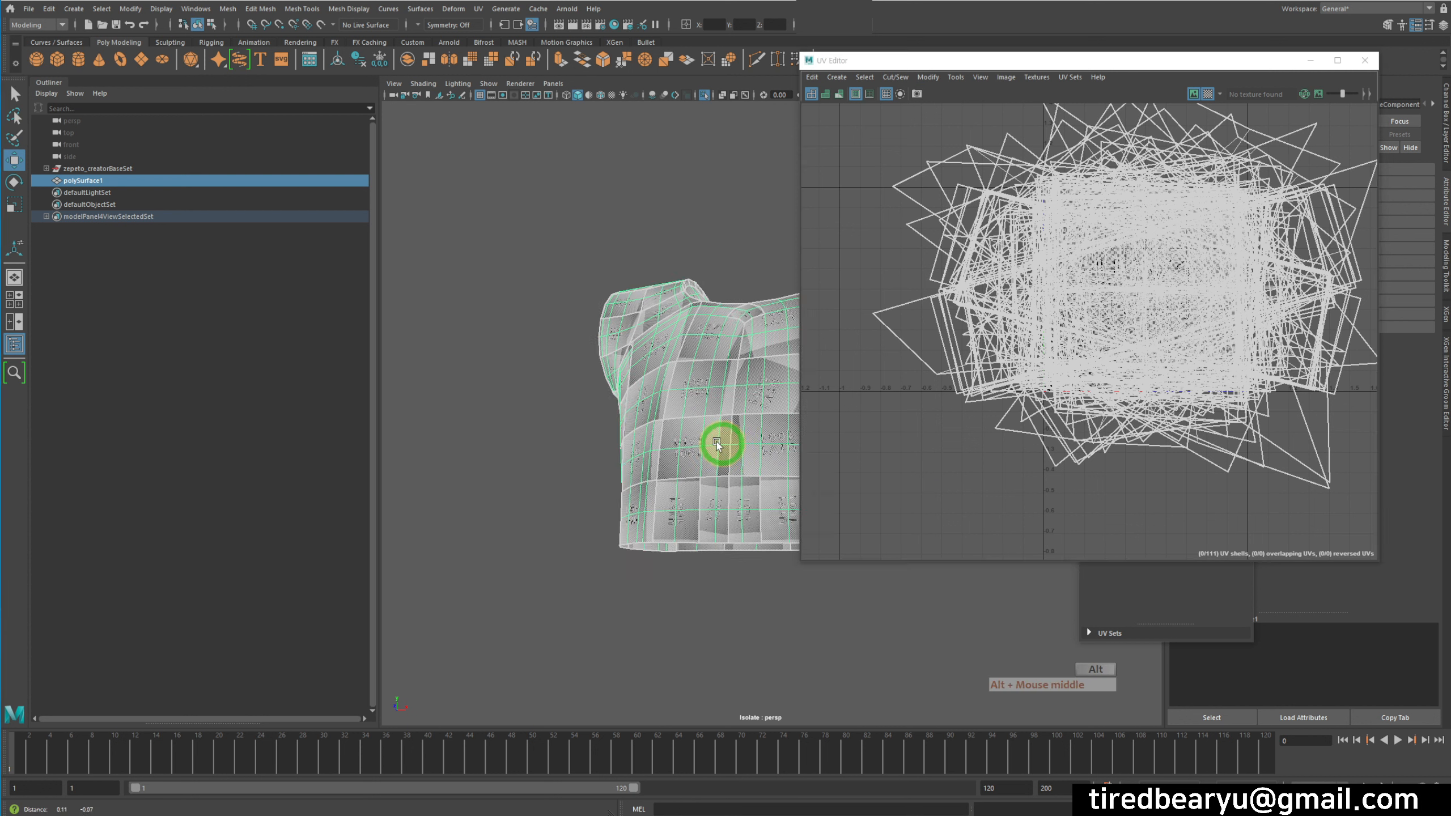
alt+middle_drag(720, 437, 659, 417)
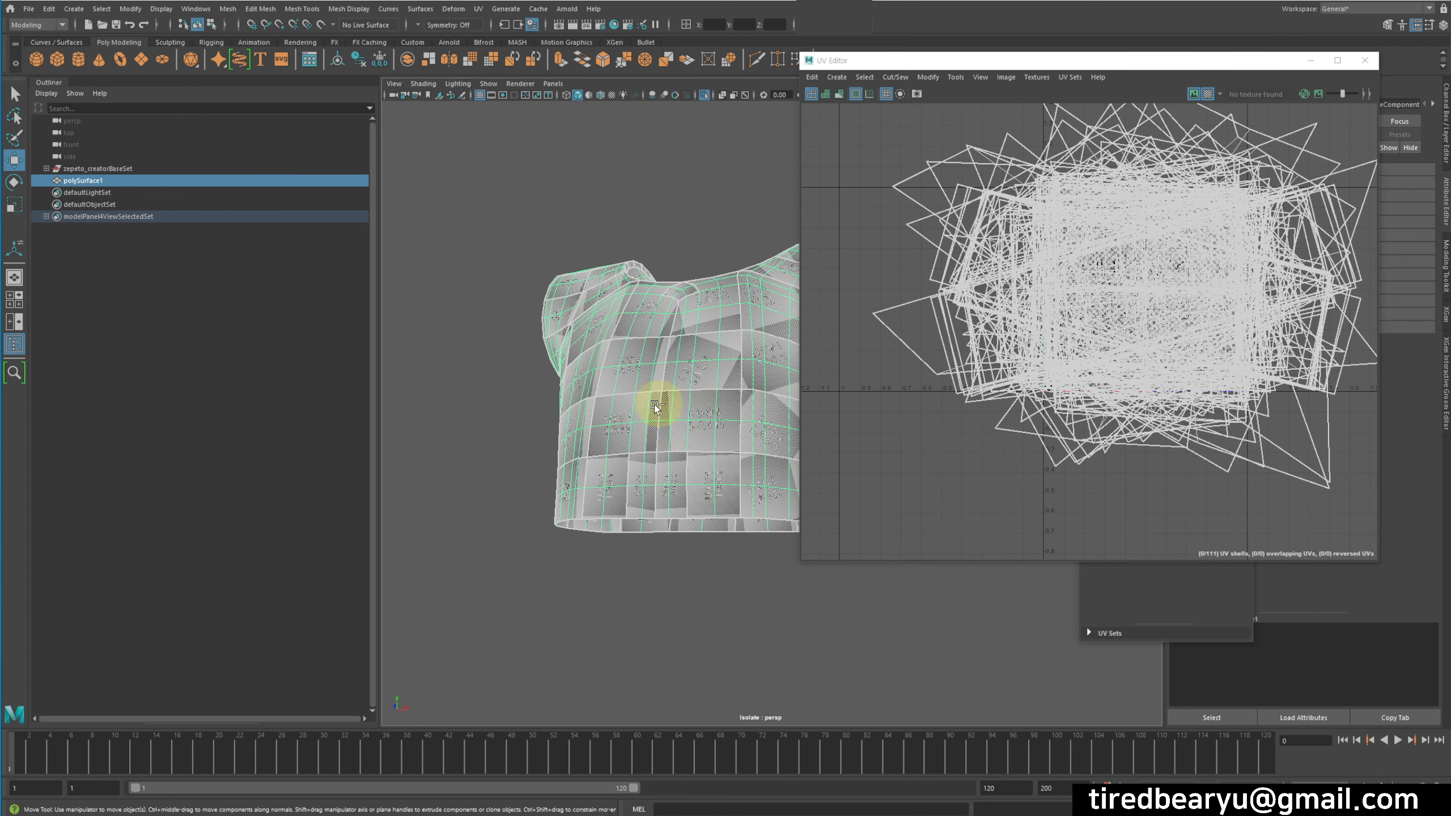
key(ctrl+z)
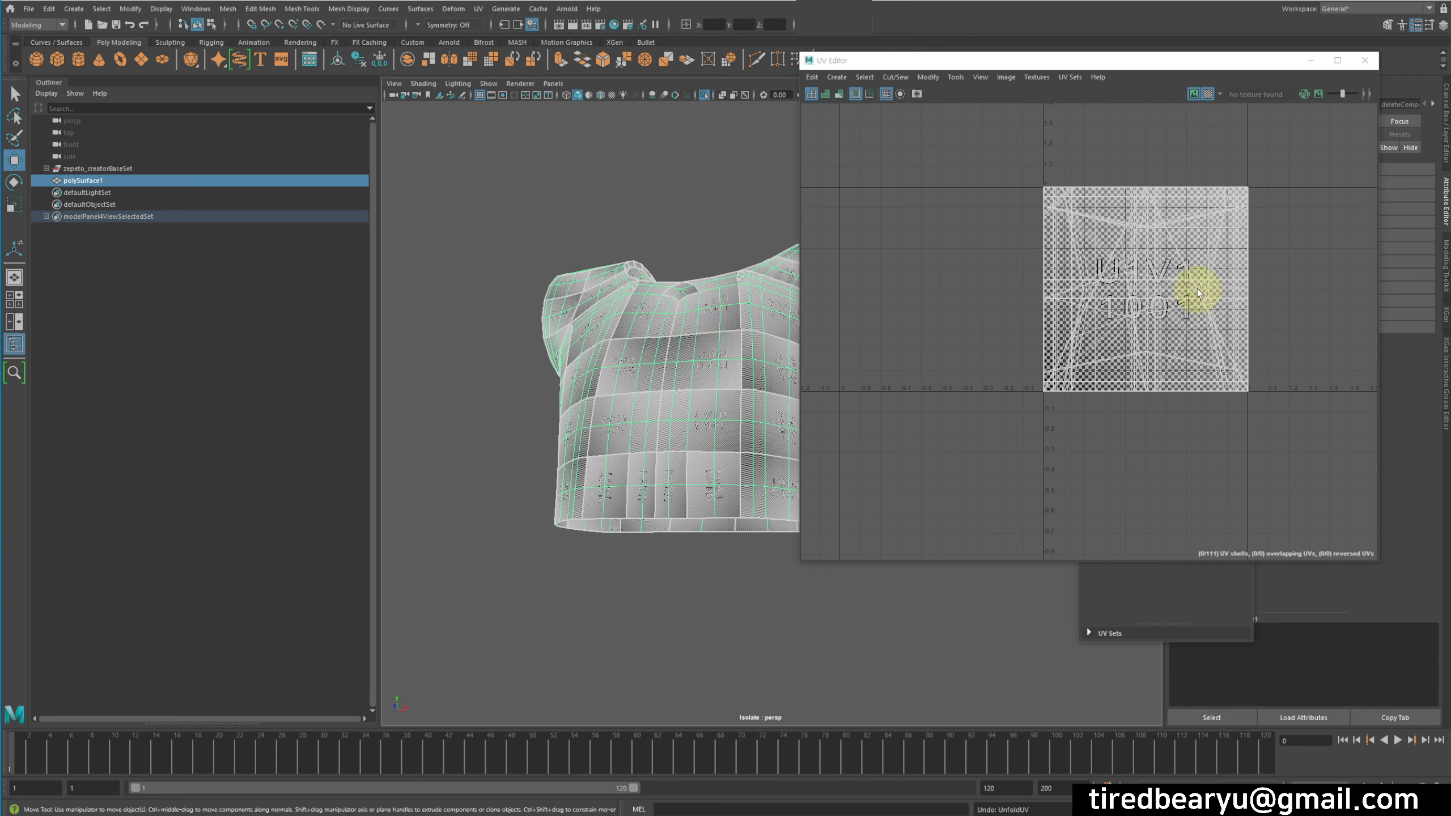
Select all of the shirt's UV edges and sew them together.
right_drag(1069, 220, 1071, 182)
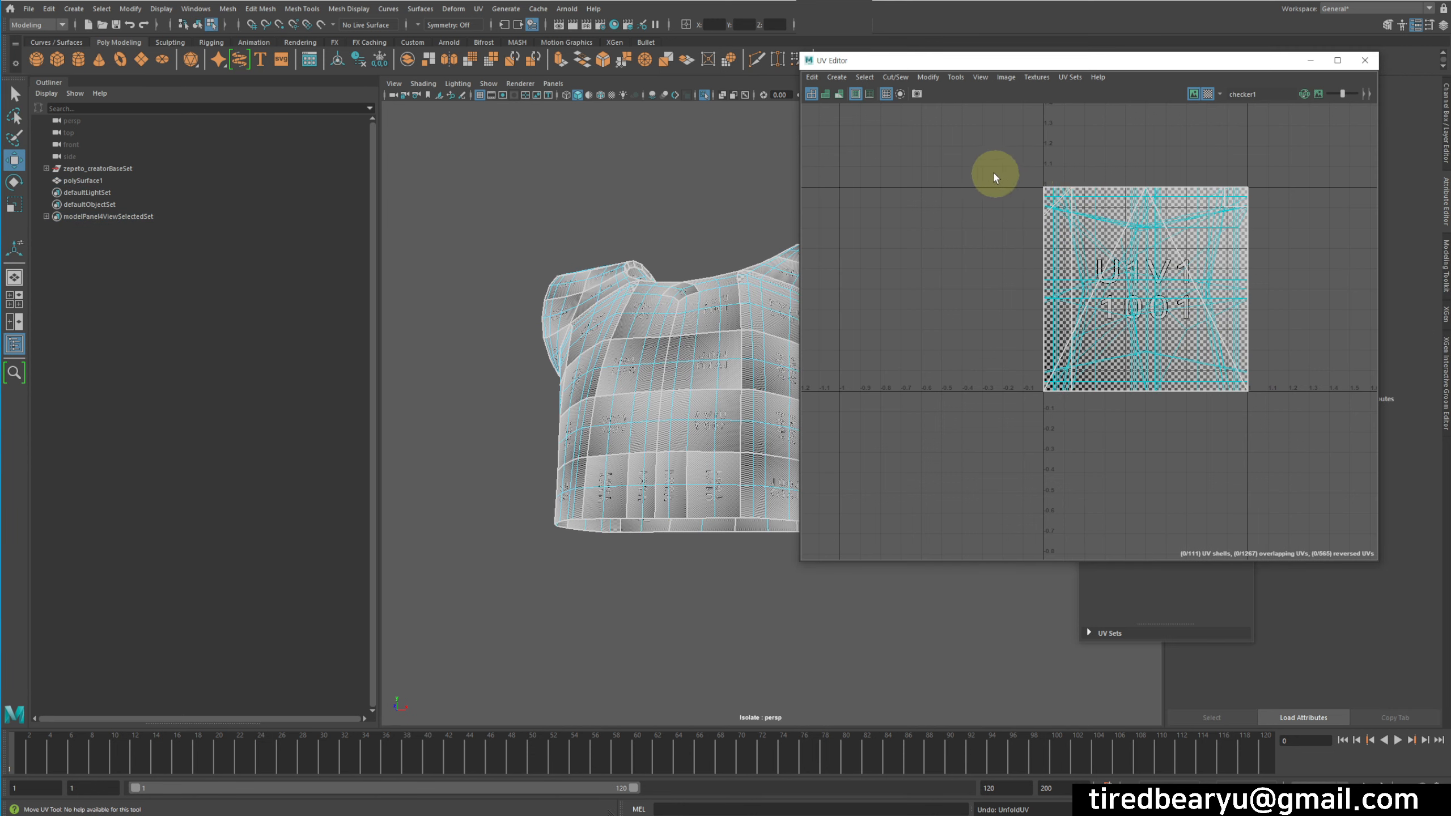
drag(995, 175, 1400, 469)
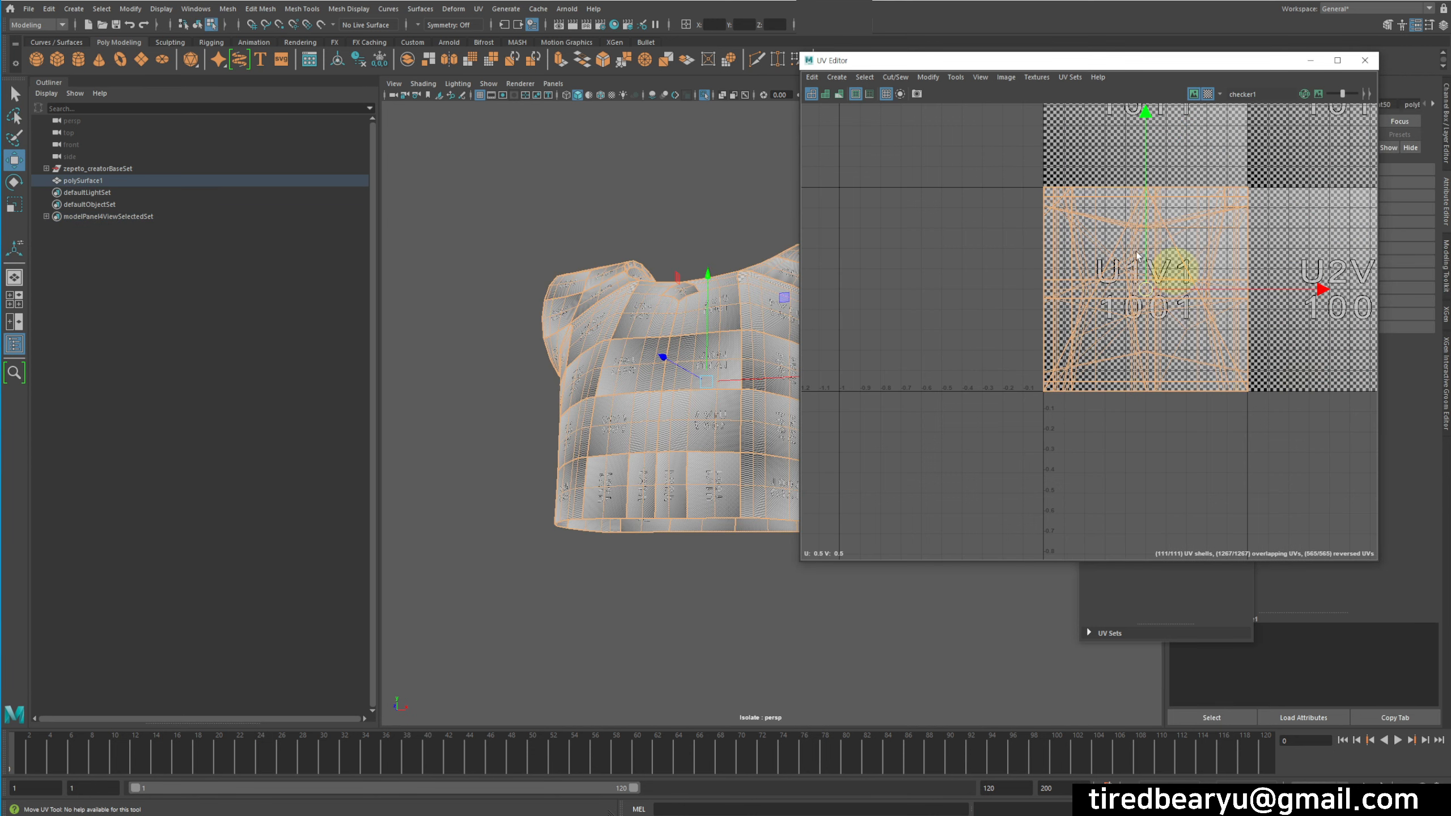
click(891, 78)
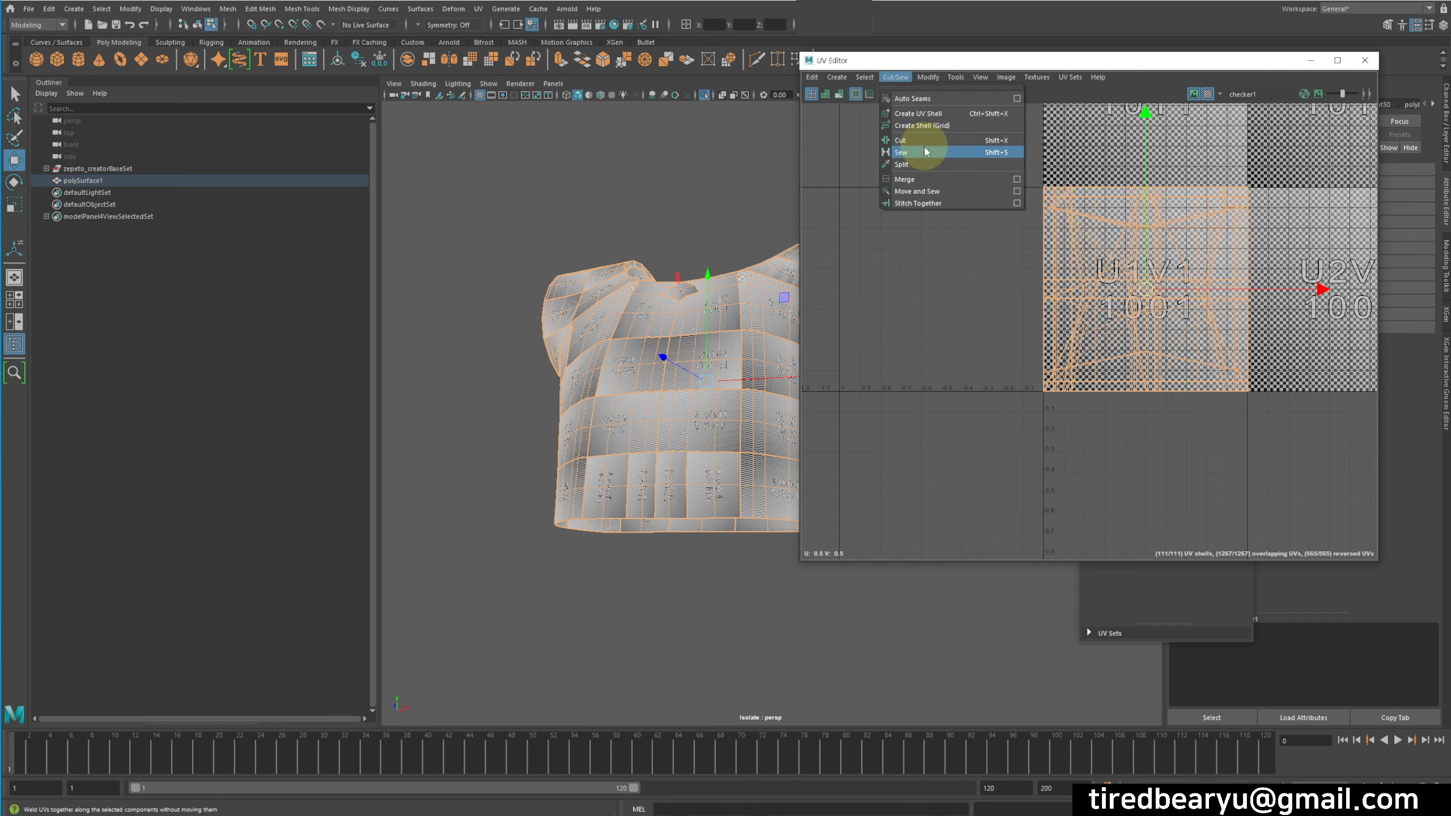
click(924, 147)
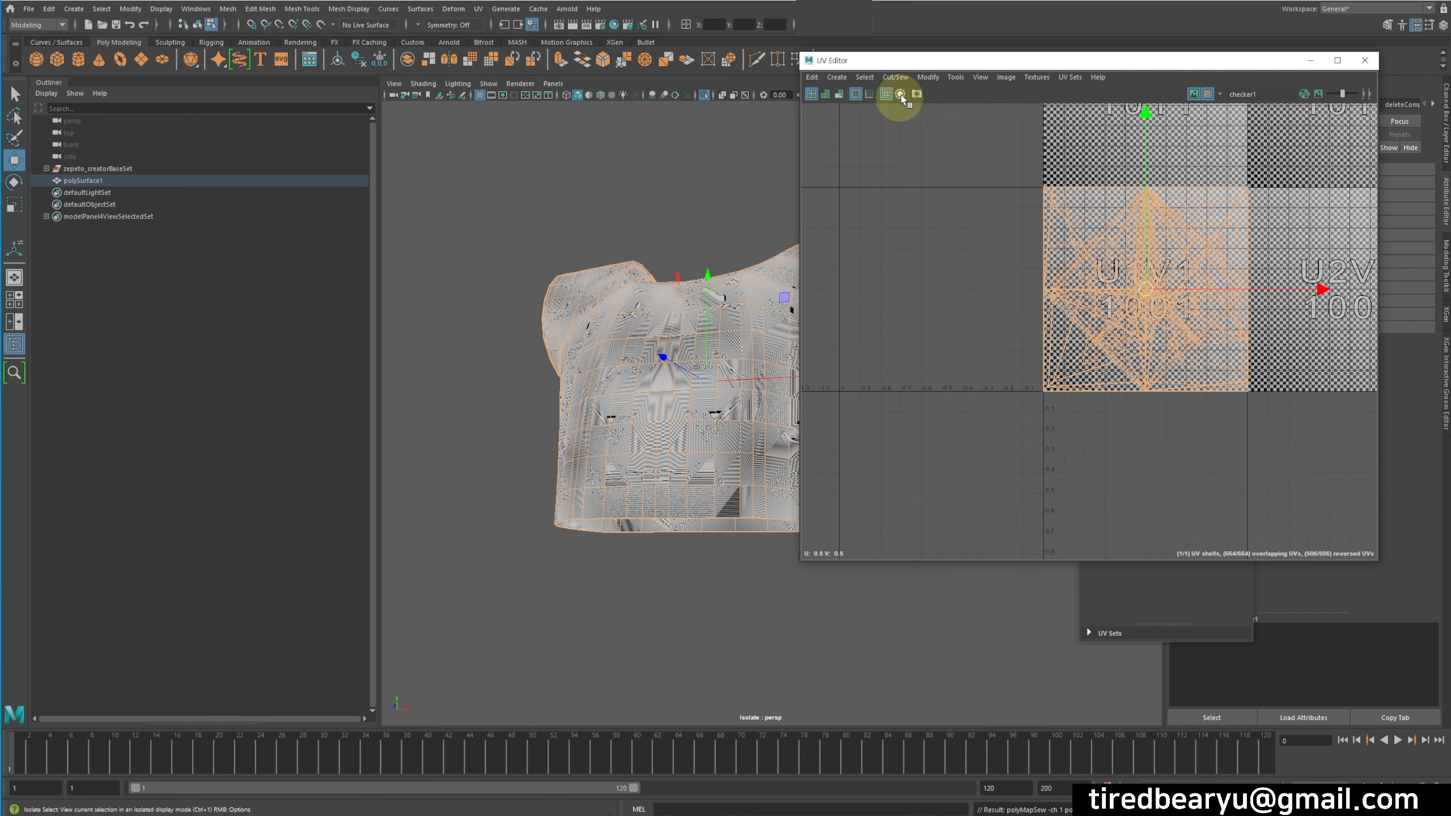
Unfold the sewn UVs, then inspect the shell and the checker pattern on the shirt.
click(956, 79)
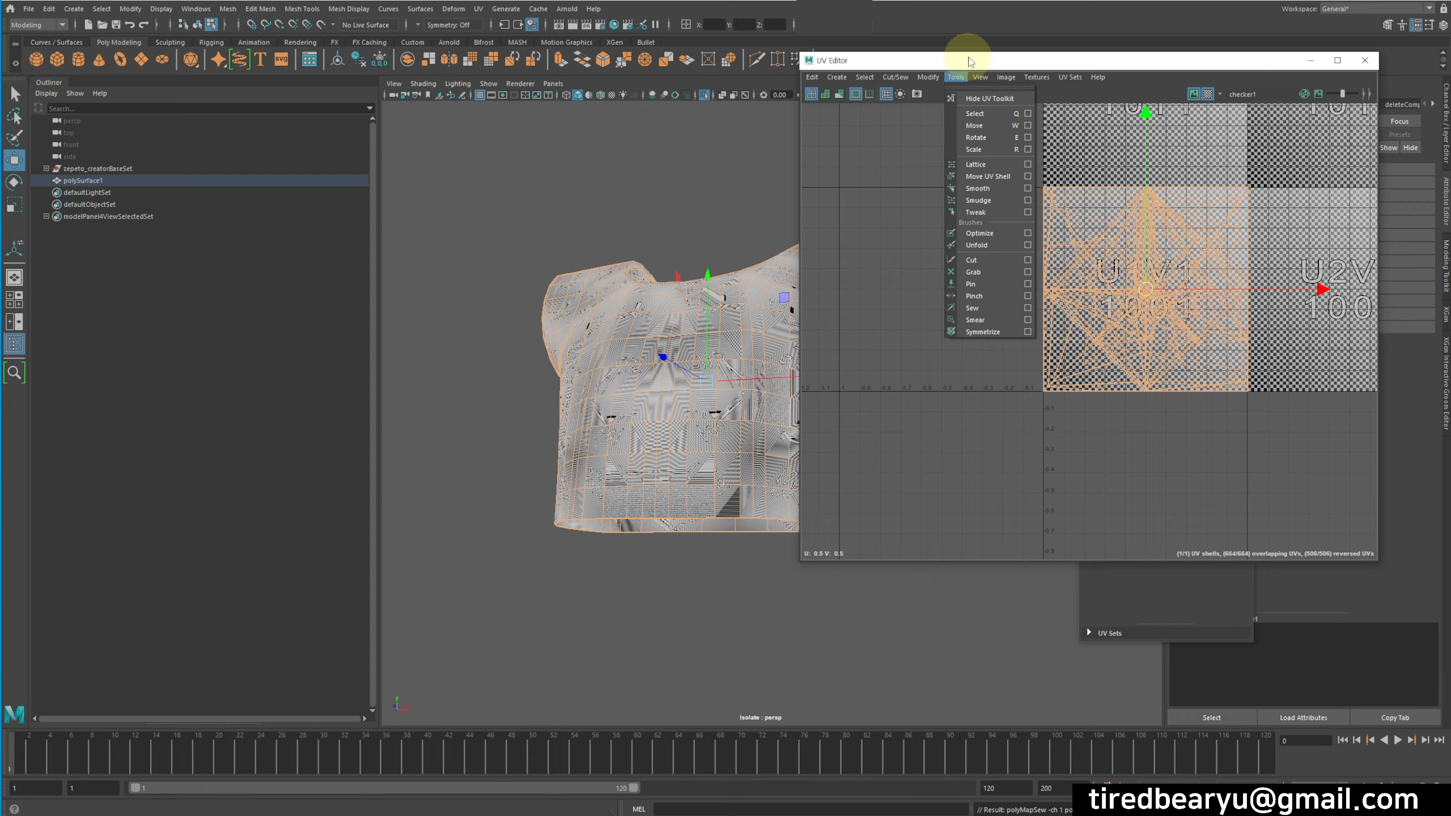
mouse_move(928, 76)
click(958, 450)
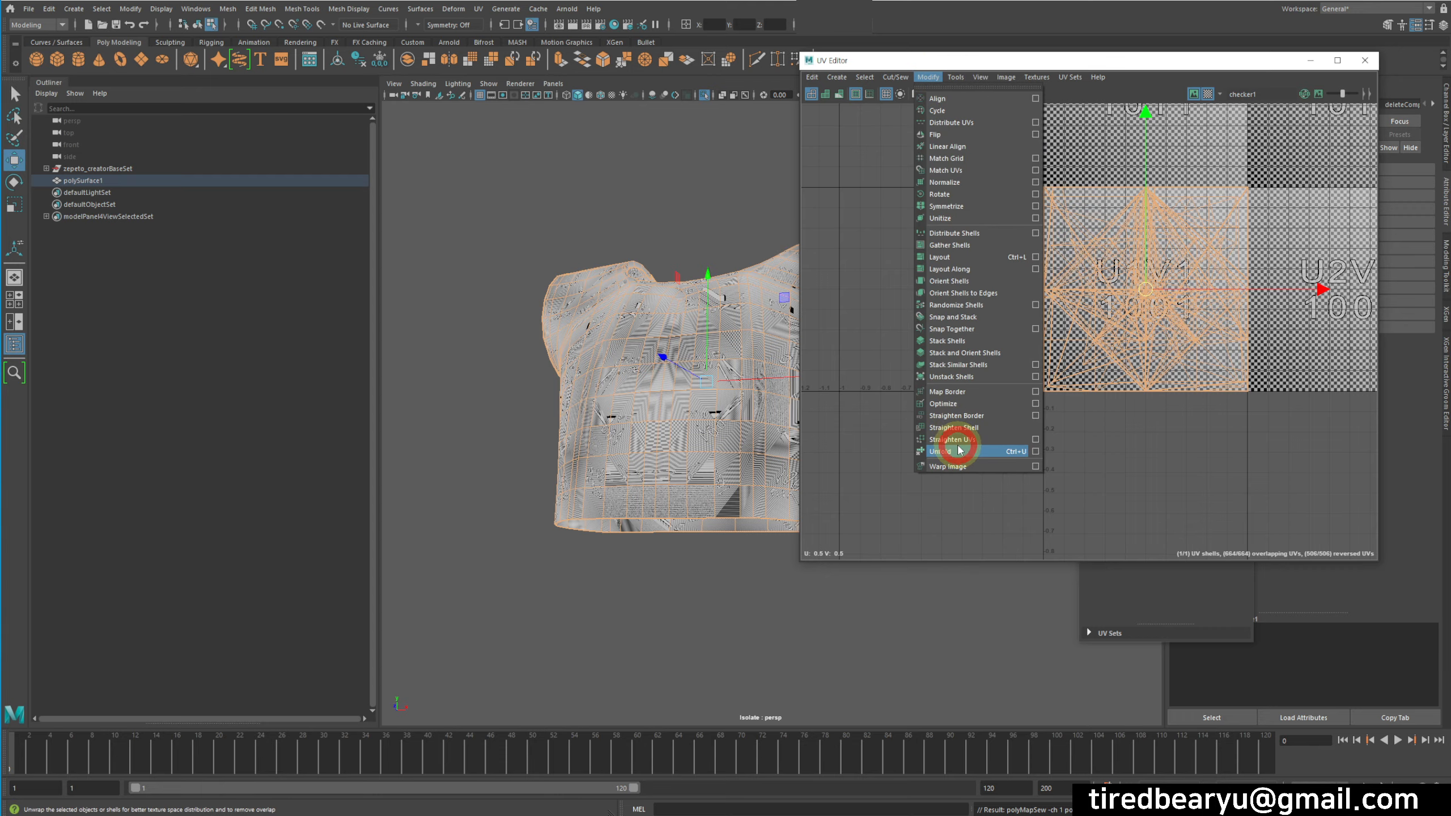
alt+right_drag(1169, 361, 755, 168)
alt+right_drag(1164, 251, 1012, 281)
click(1011, 297)
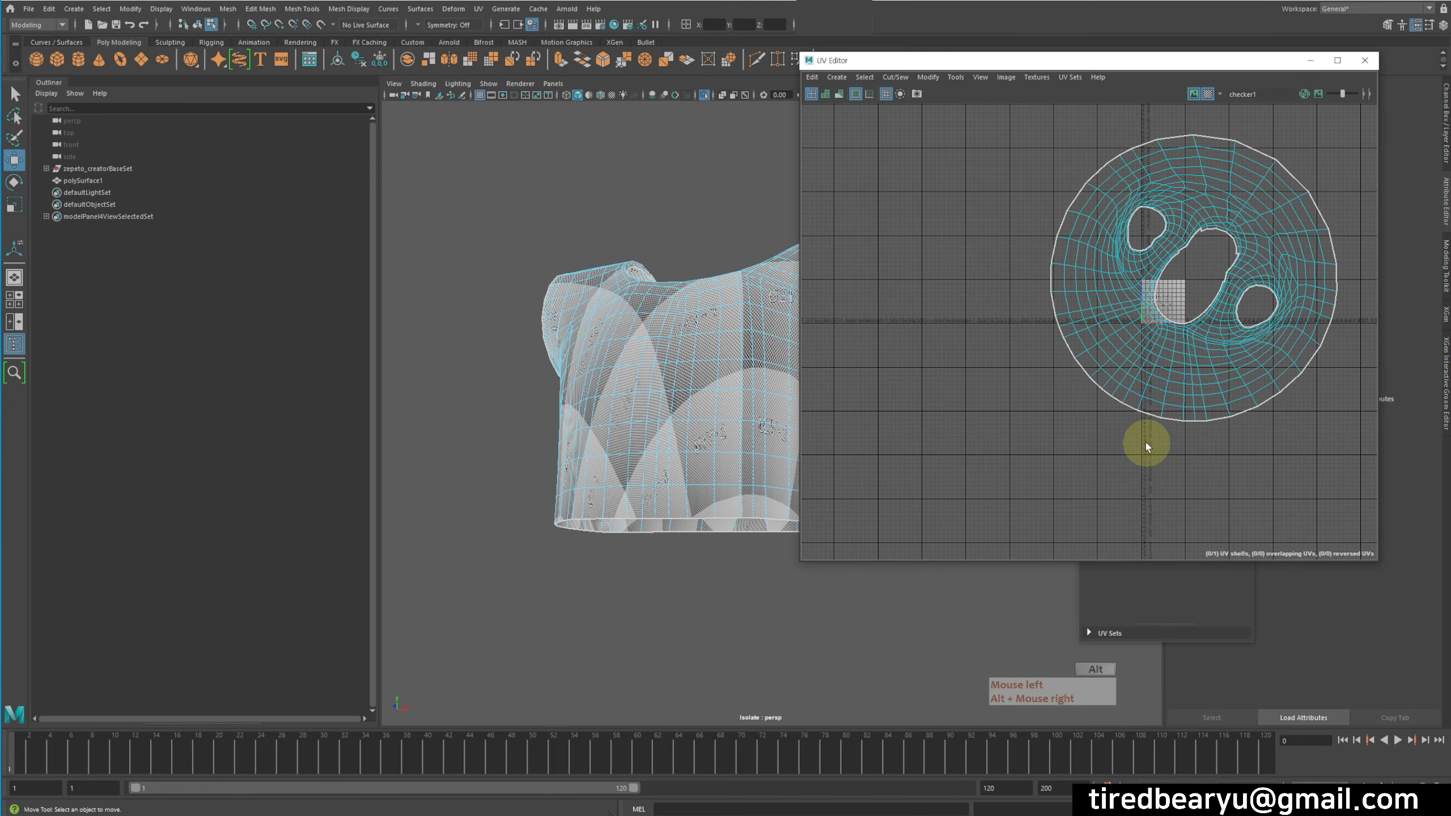
alt+middle_drag(1146, 443, 1088, 457)
alt+drag(649, 411, 544, 425)
alt+right_drag(544, 425, 657, 415)
alt+drag(654, 402, 661, 378)
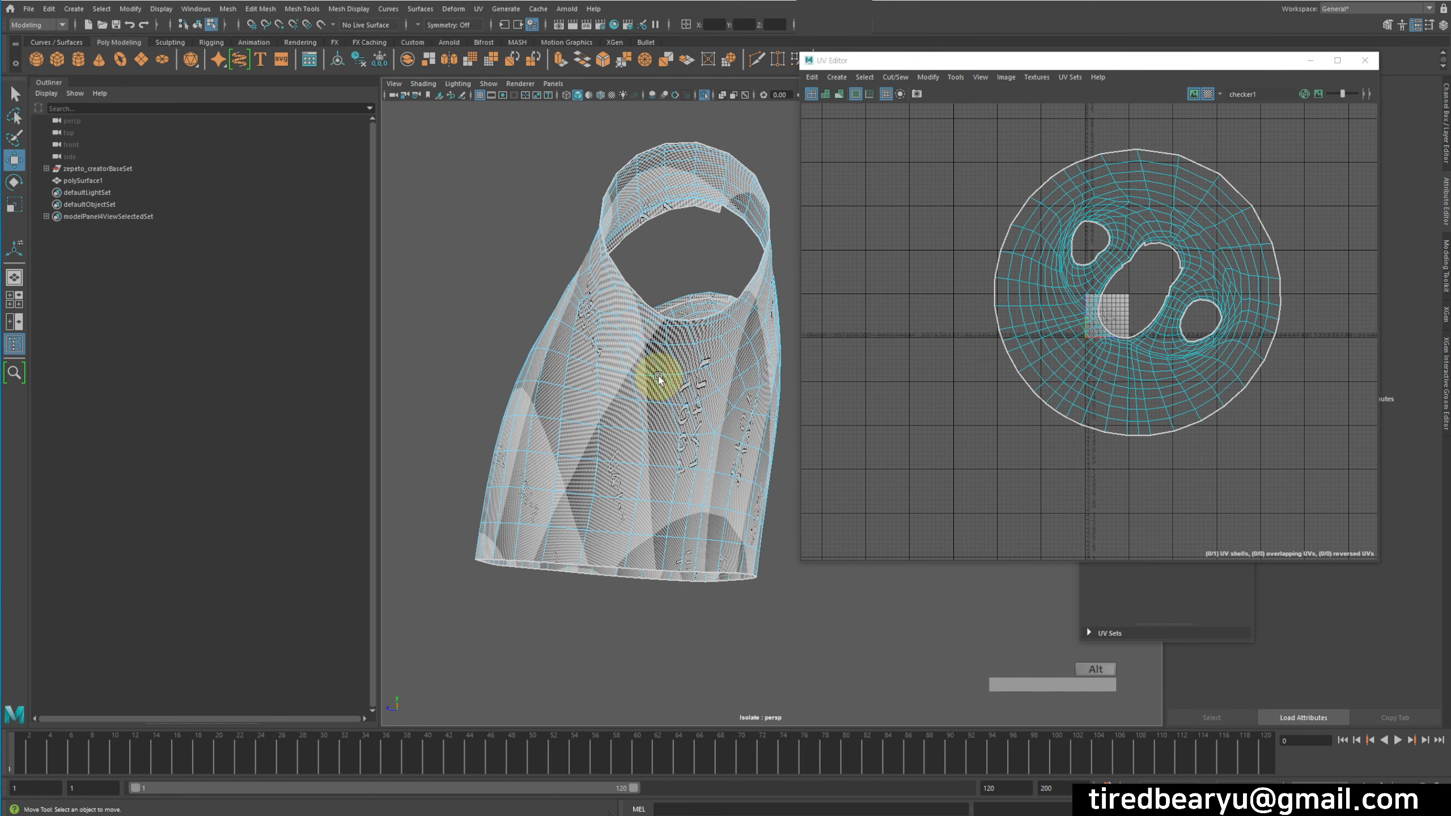
Switch the shirt to edge selection, turn off the UV checker map and bring one armhole side into view.
right_drag(673, 378, 673, 343)
mouse_move(694, 463)
alt+mouse_down()
mouse_move(700, 424)
mouse_move(671, 477)
alt+mouse_up()
click(1208, 94)
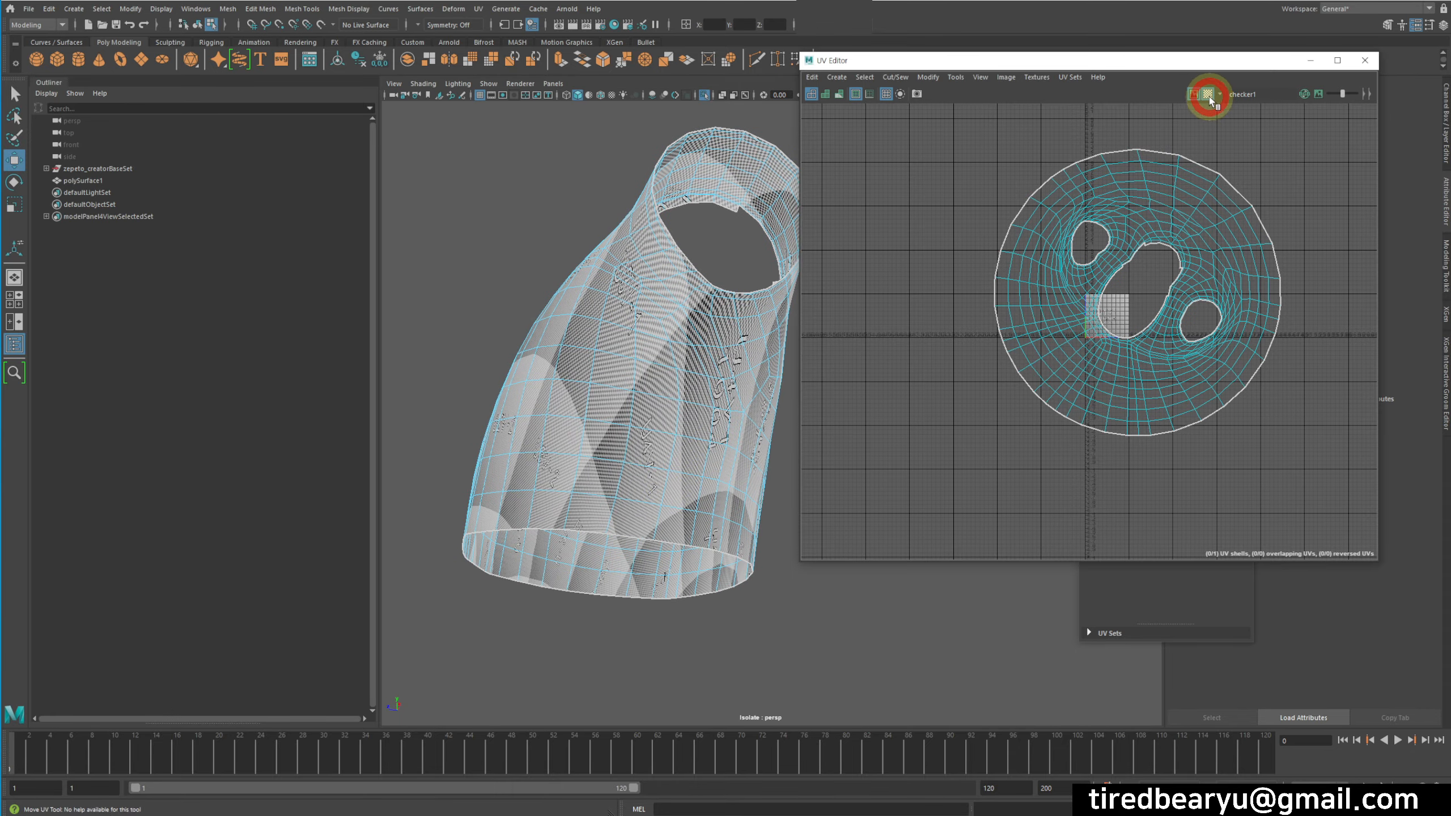
mouse_move(691, 328)
alt+mouse_down()
mouse_move(616, 391)
mouse_move(716, 344)
mouse_move(697, 347)
alt+mouse_up()
alt+right_drag(697, 347, 606, 357)
alt+drag(606, 357, 668, 290)
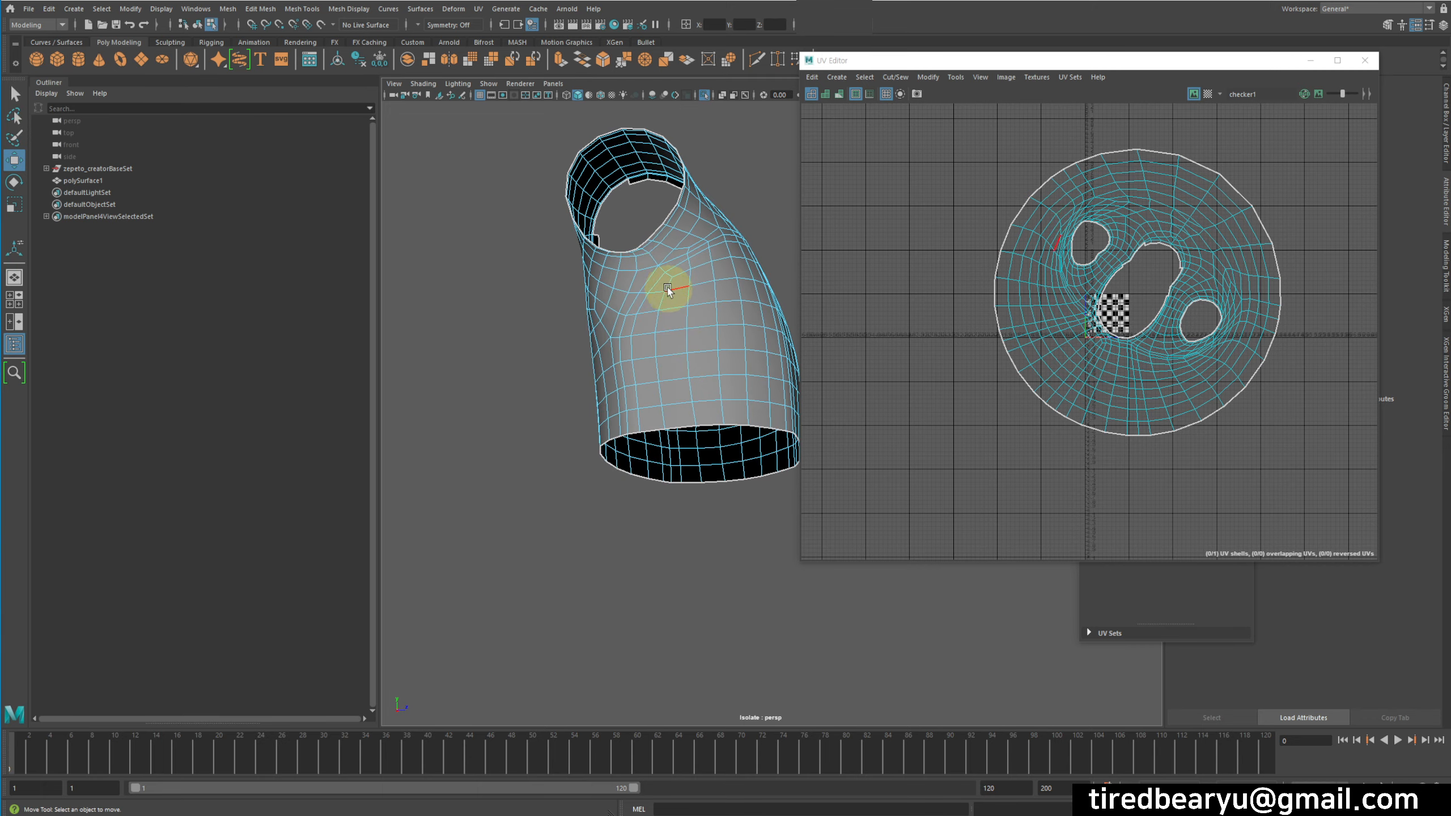
alt+right_drag(639, 253, 711, 266)
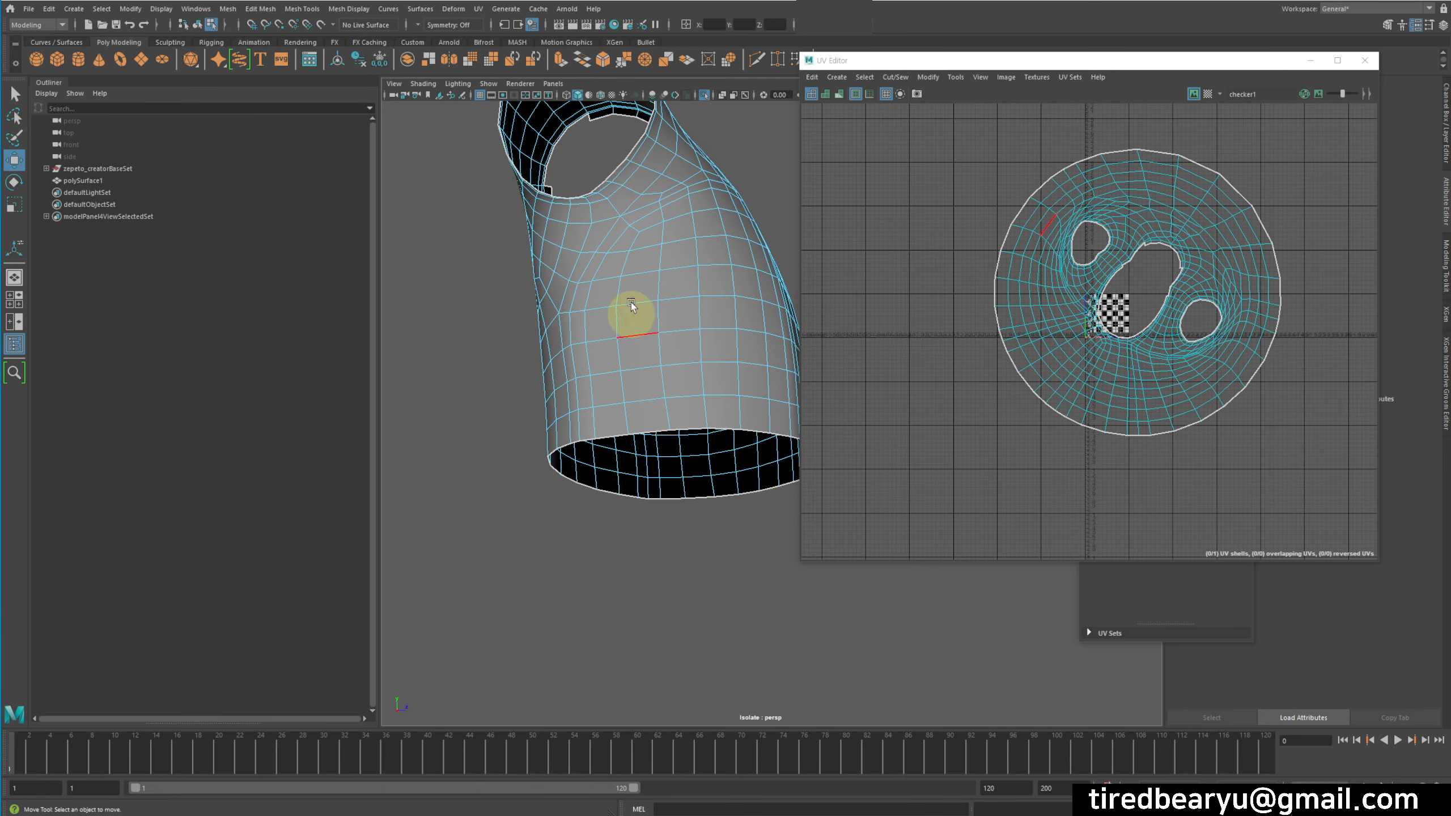
Select the vertical edge runs from beneath both armholes down to the hem as side seams.
click(602, 197)
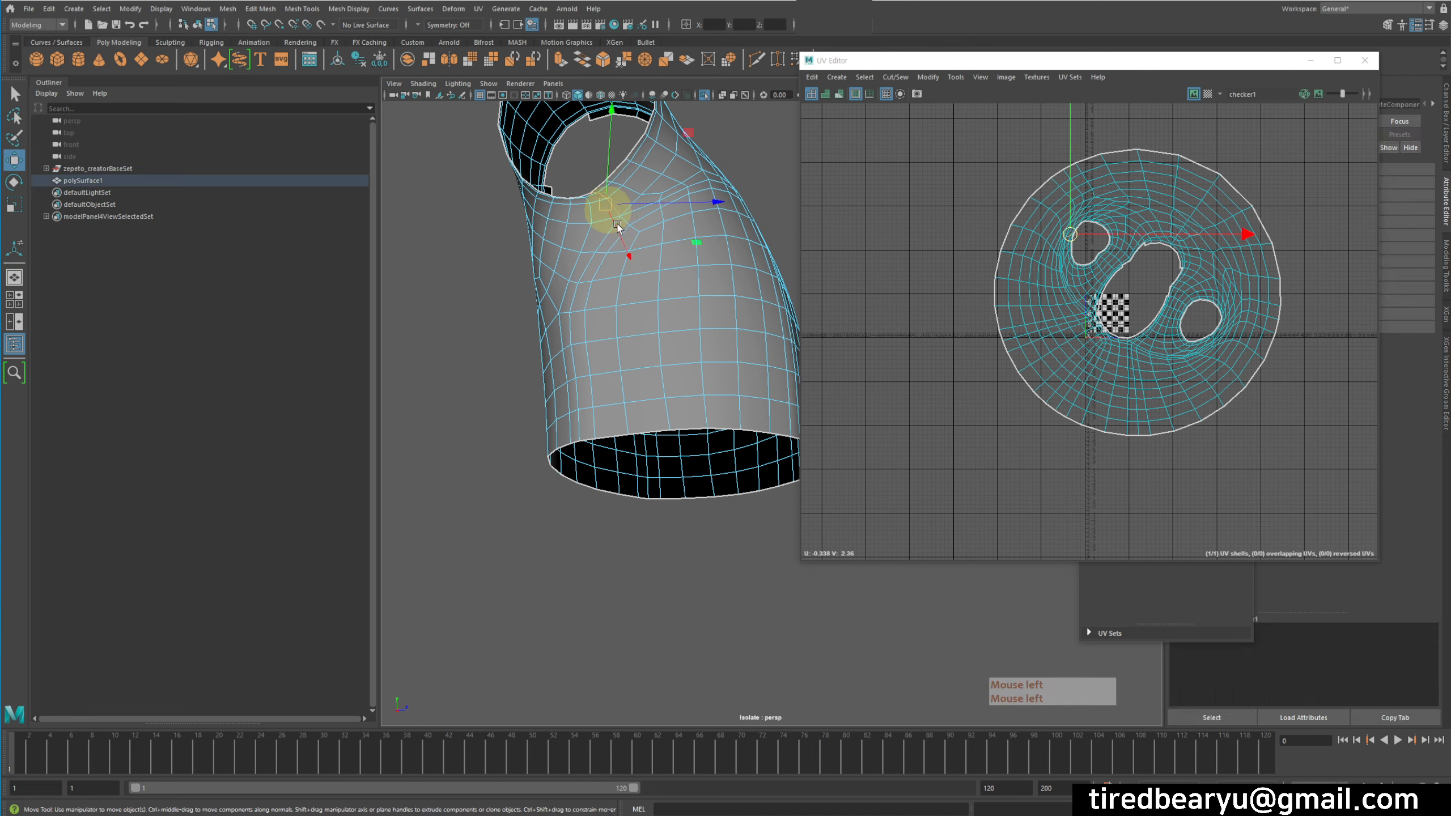
key(q)
shift+click(620, 297)
shift+click(639, 228)
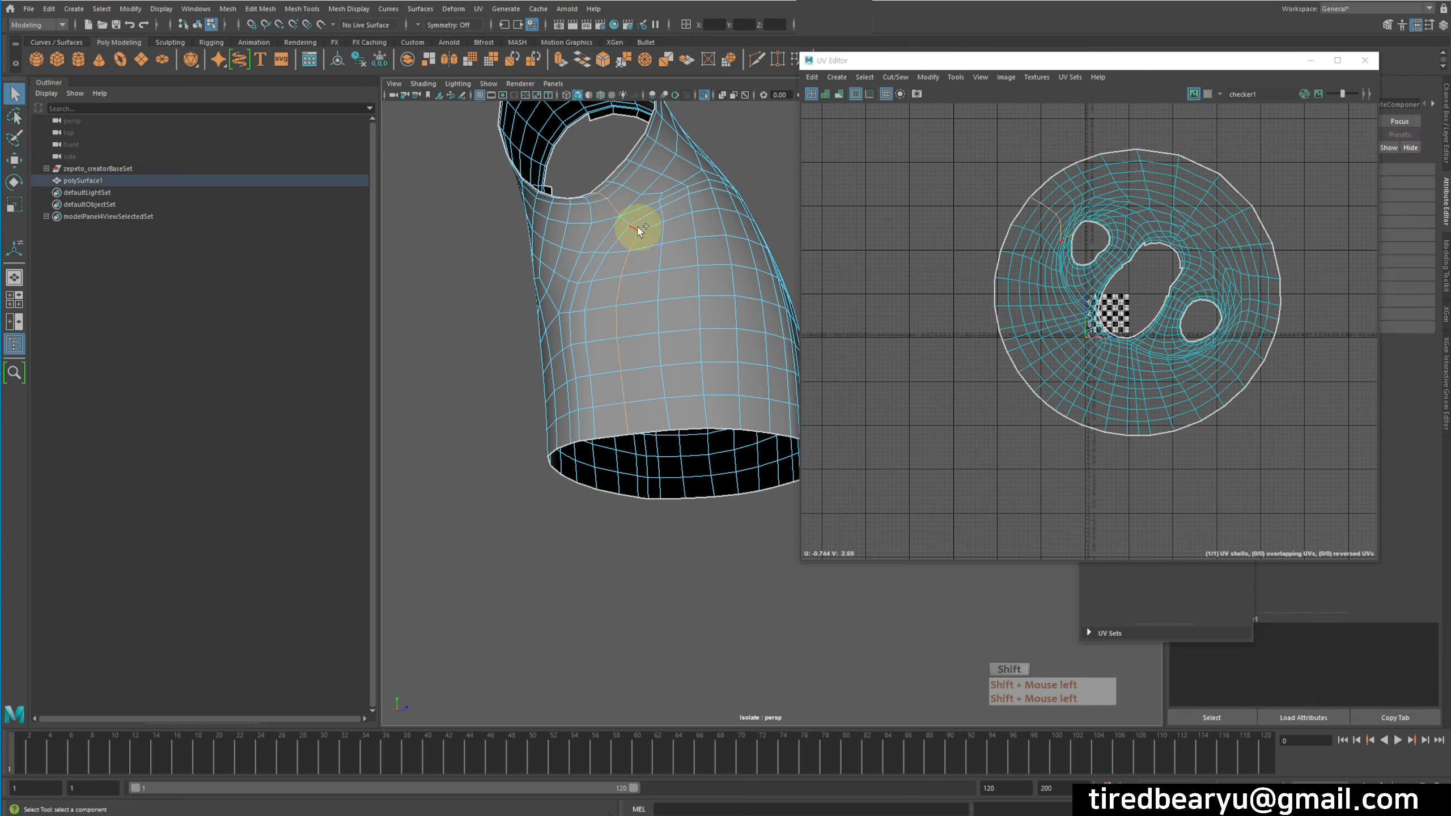
alt+drag(740, 314, 587, 350)
alt+middle_drag(587, 350, 630, 354)
alt+right_drag(630, 353, 727, 297)
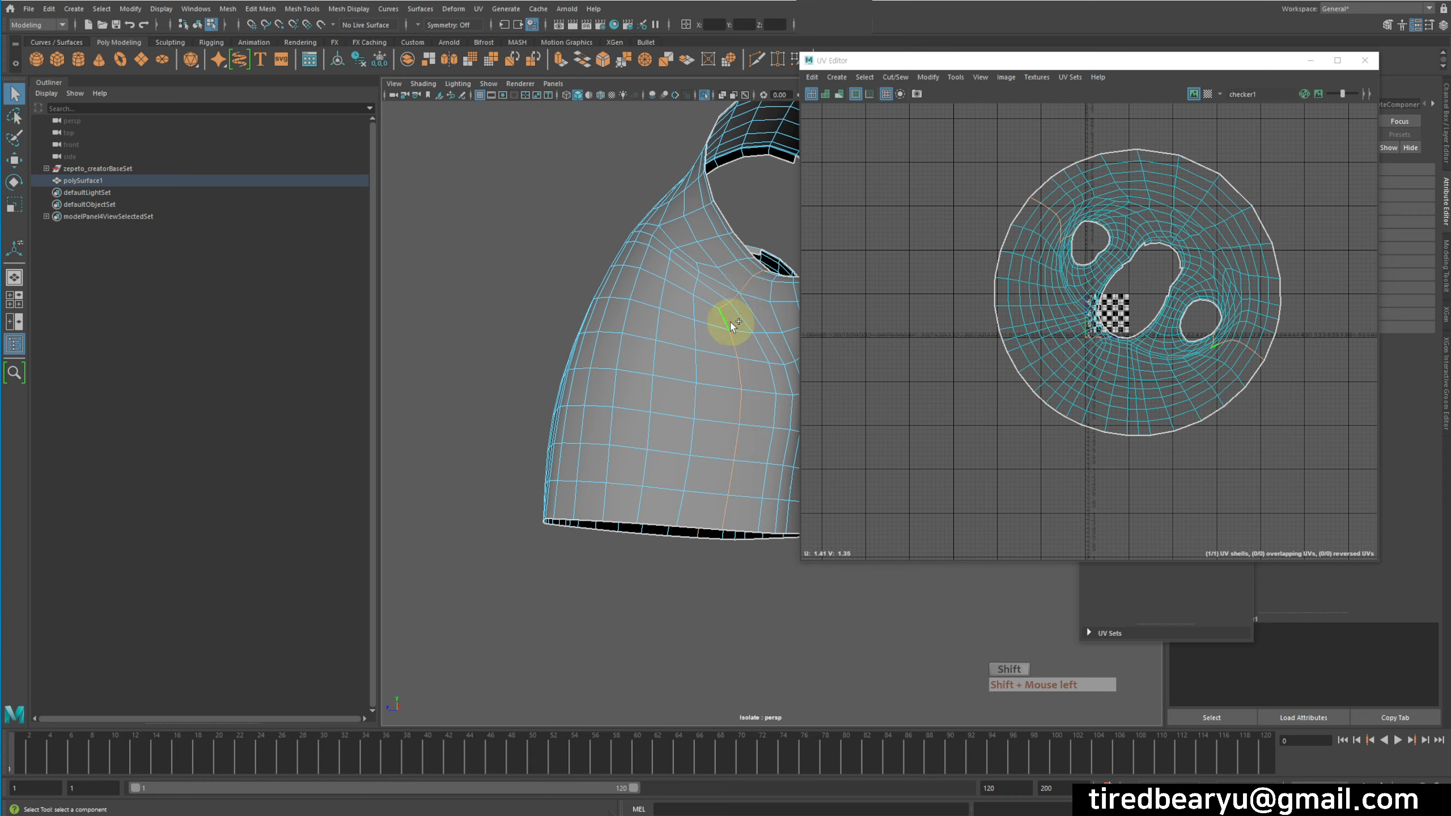
Add an edge run across each shoulder to the selection and cut the UVs along these seams.
alt+drag(731, 322, 640, 514)
alt+right_drag(640, 515, 629, 600)
alt+middle_drag(628, 600, 620, 671)
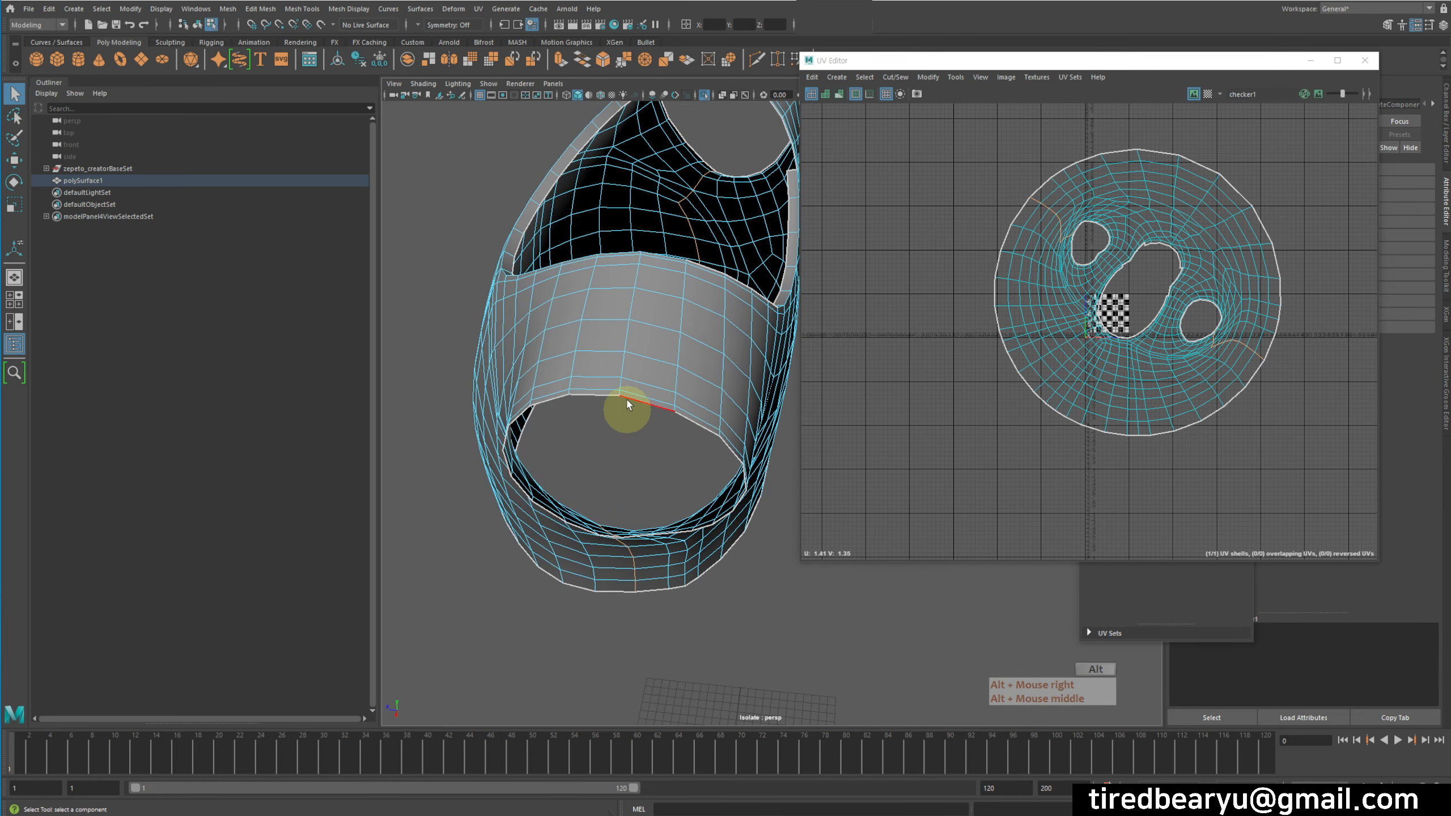
alt+middle_drag(668, 279, 669, 350)
alt+drag(655, 342, 615, 253)
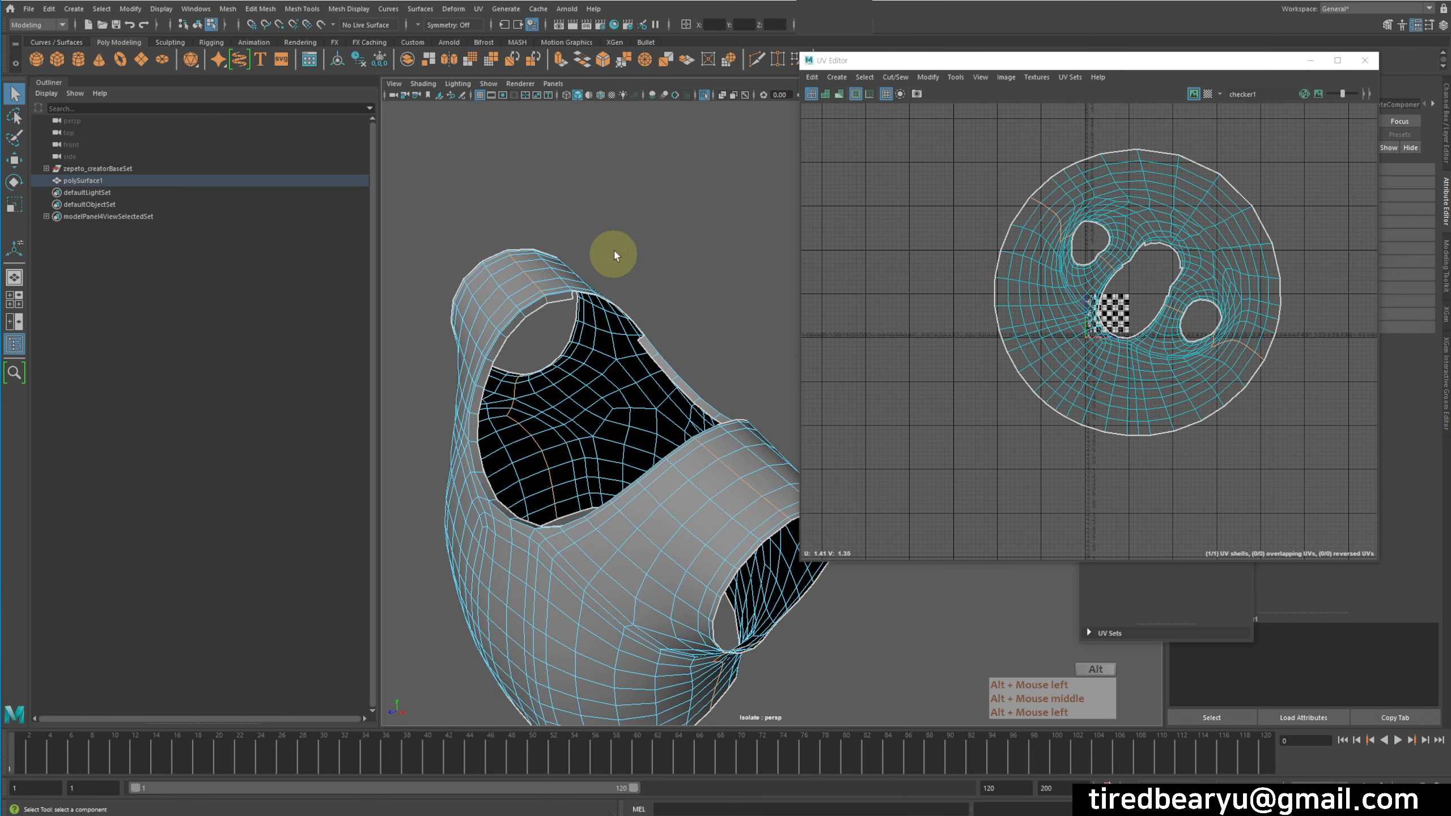
click(885, 77)
click(917, 143)
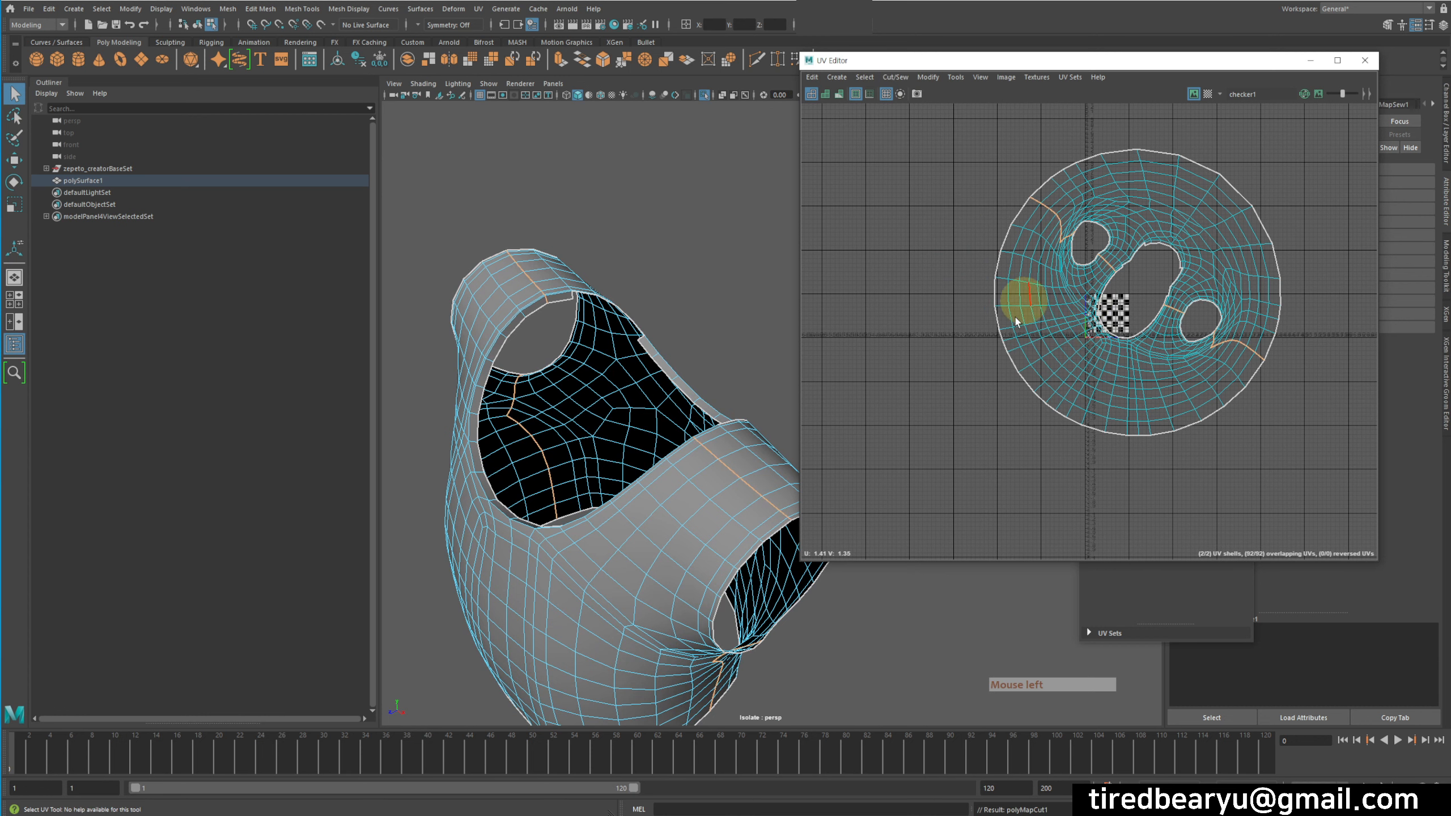
Try to unfold the cut shells in UV mode without any UVs selected.
alt+middle_drag(1009, 313, 956, 299)
alt+right_drag(956, 299, 965, 223)
click(934, 81)
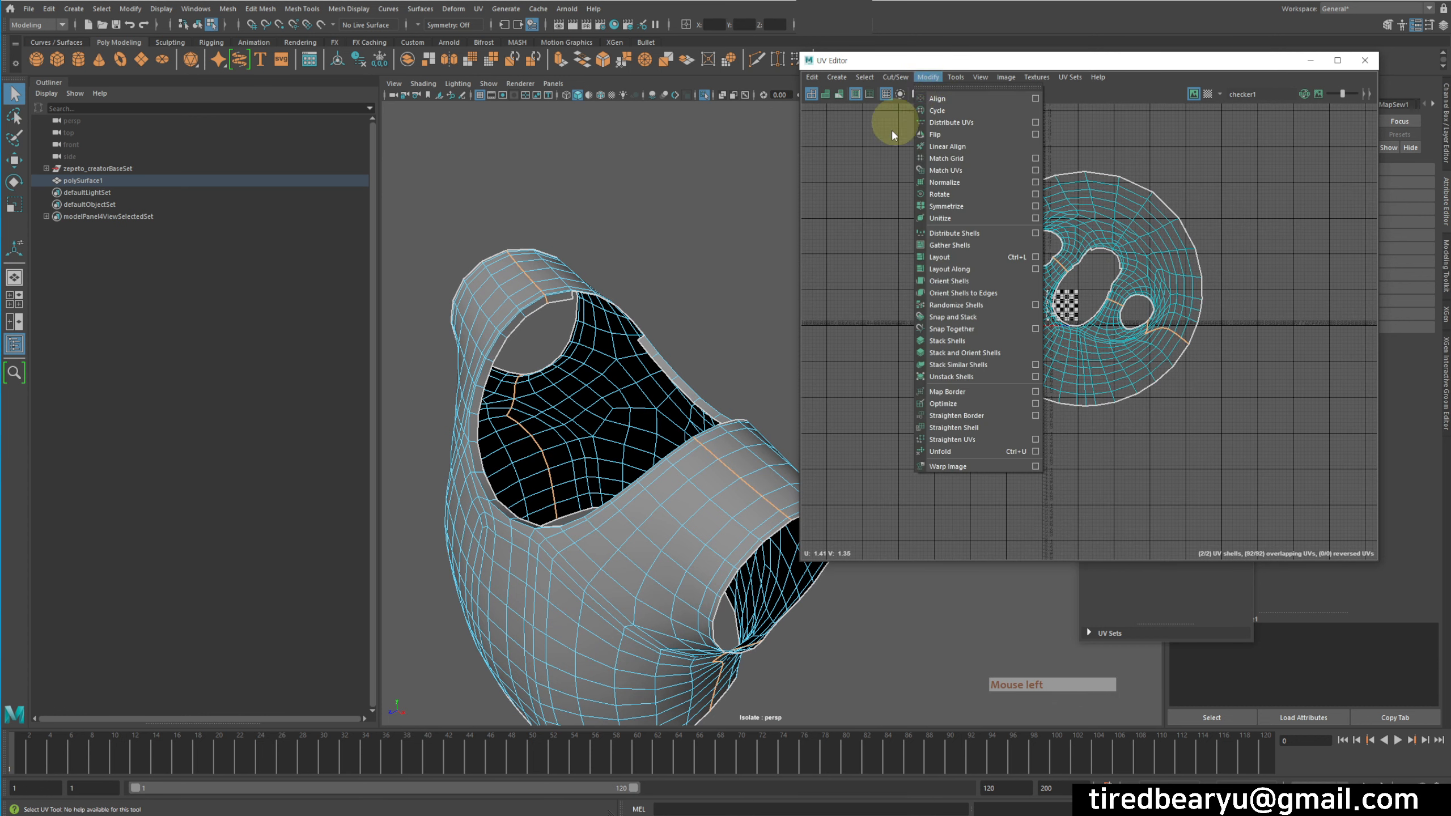
click(890, 132)
right_drag(941, 160, 975, 150)
click(921, 78)
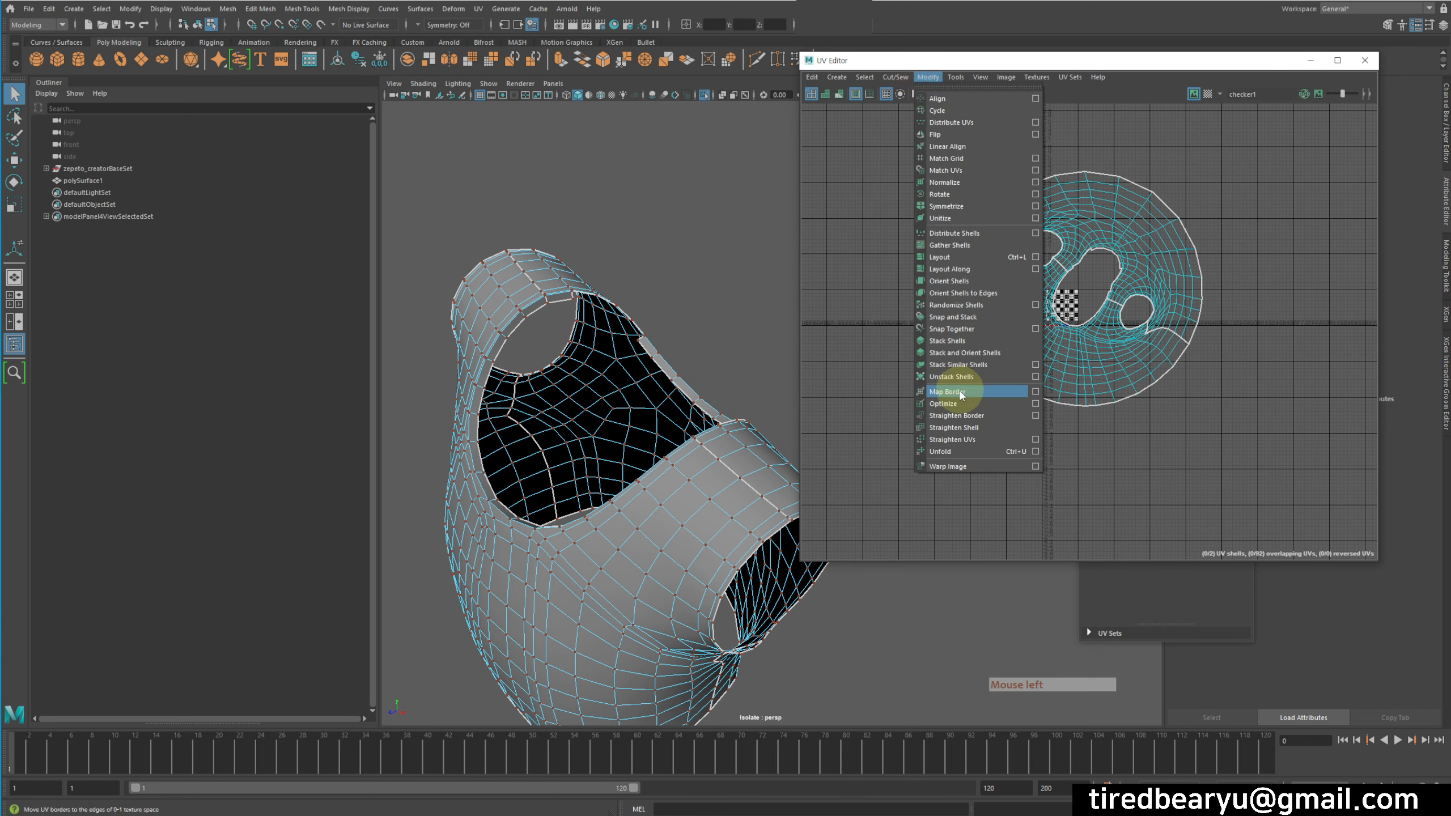
click(965, 450)
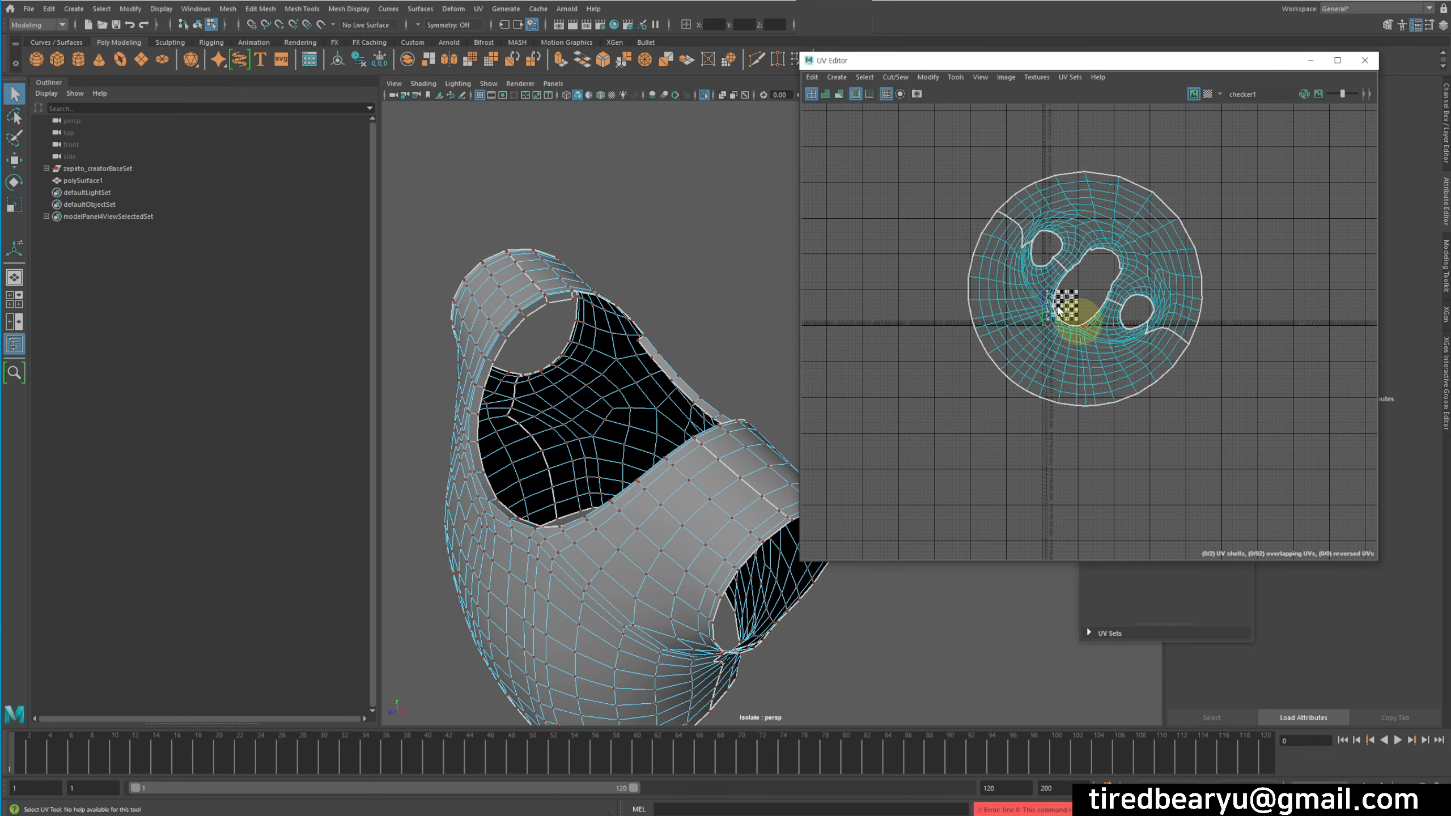
Select all of the shirt's UVs and unfold them.
right_drag(1043, 292, 1066, 279)
drag(921, 141, 1278, 515)
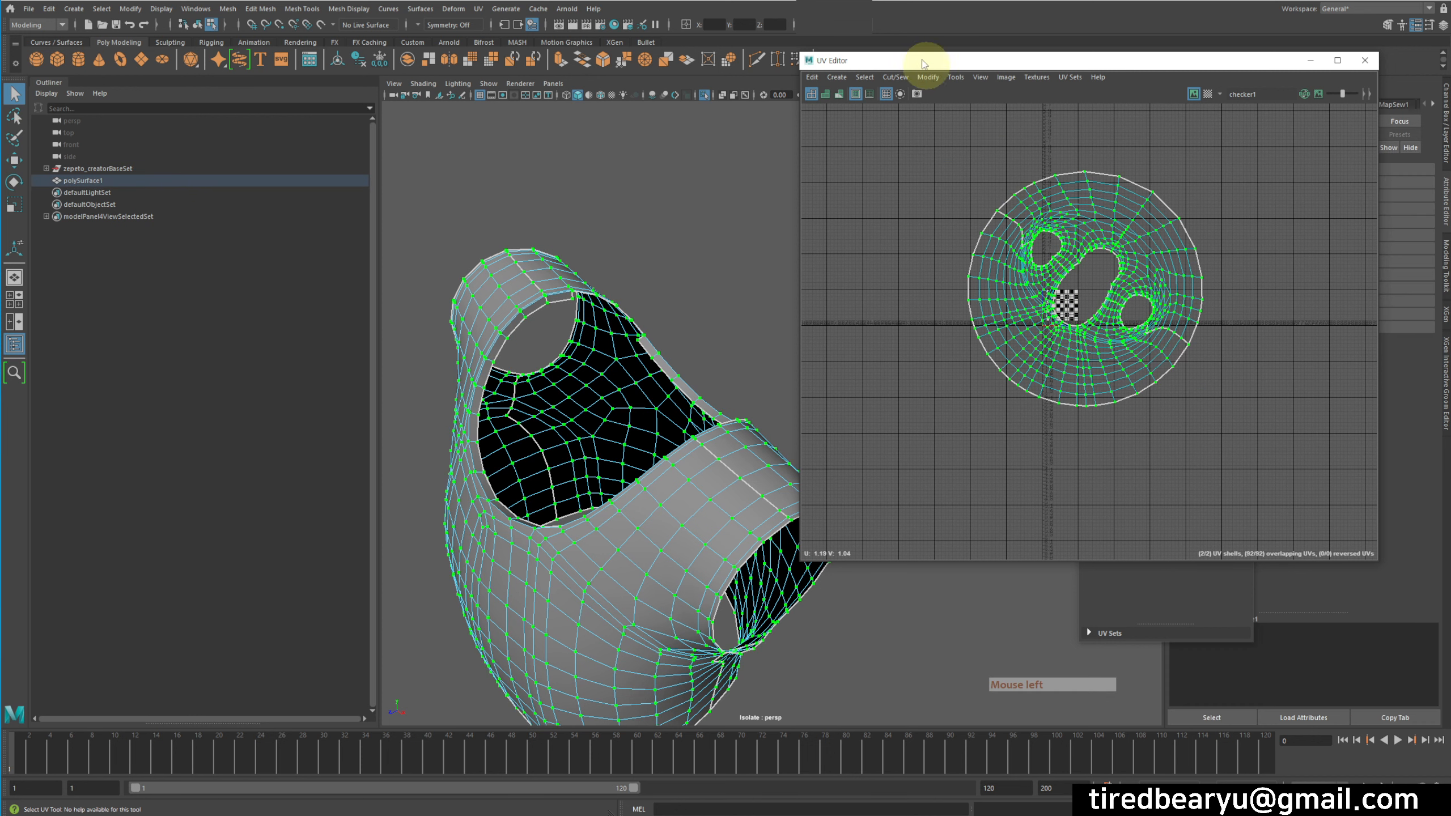
click(895, 77)
click(964, 455)
click(1132, 438)
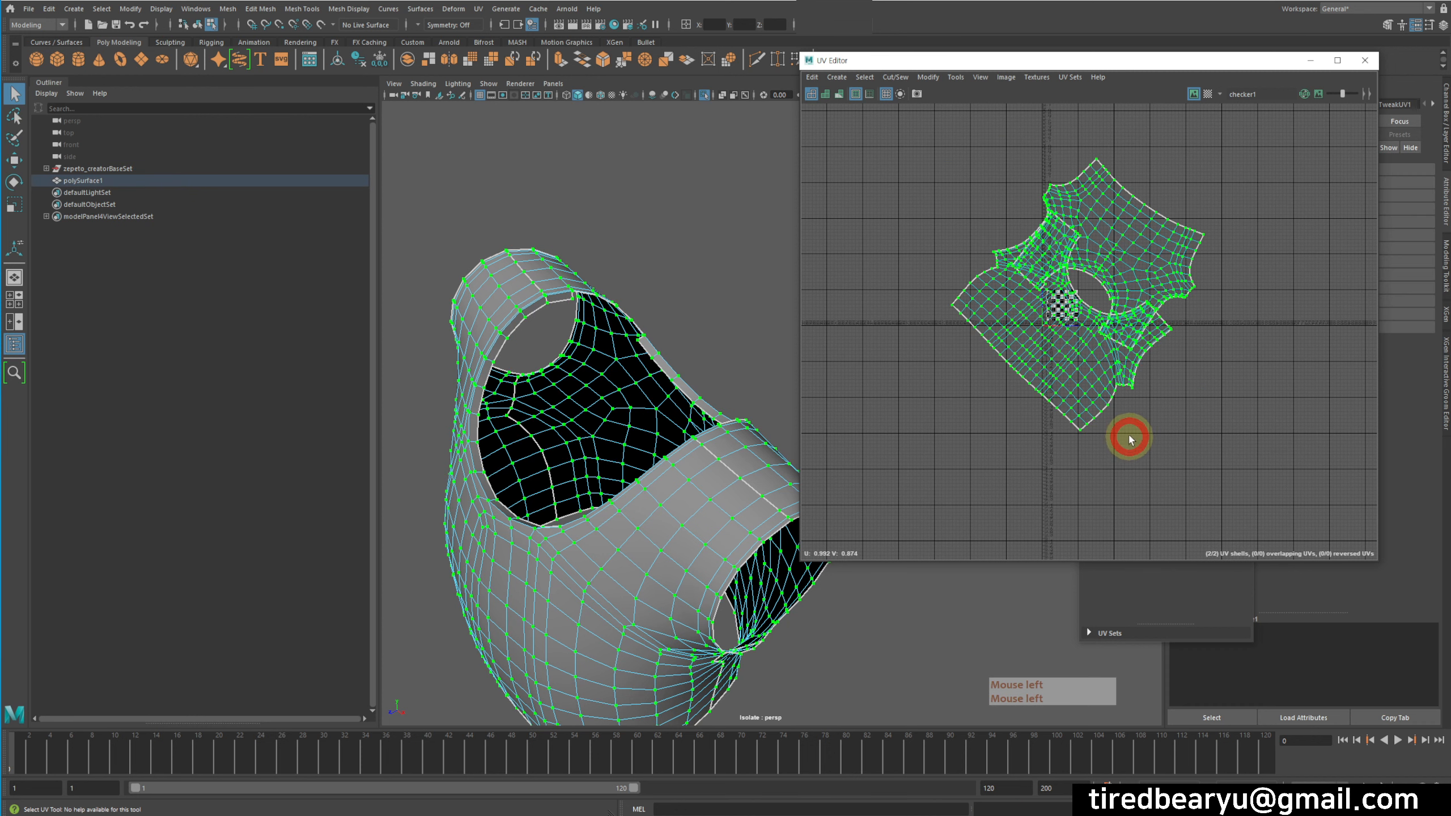
Move the two unfolded shirt shells apart so that they no longer overlap.
double_click(1072, 358)
key(w)
middle_drag(1061, 375, 1044, 464)
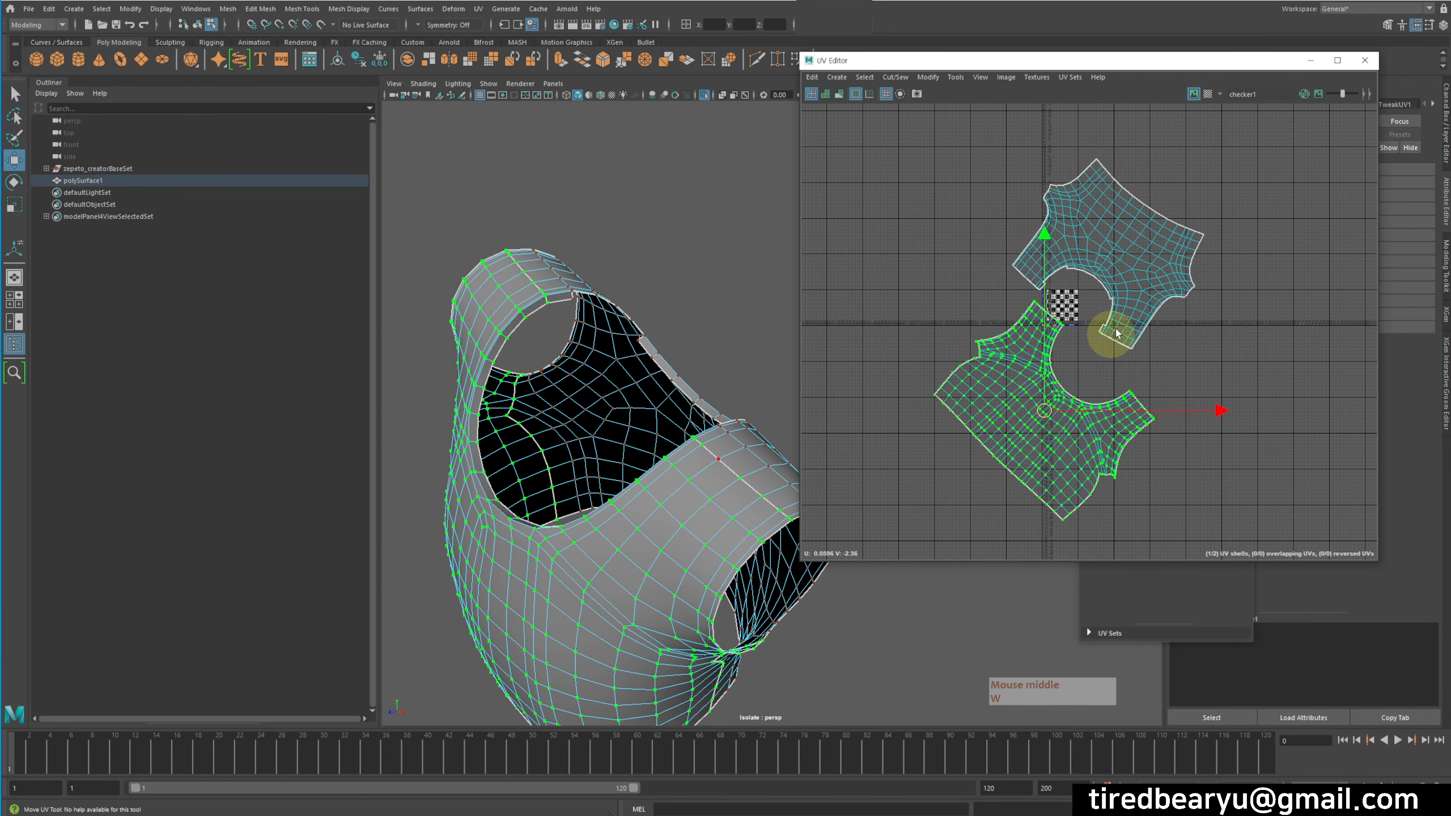
double_click(1117, 335)
middle_drag(1138, 290, 1189, 323)
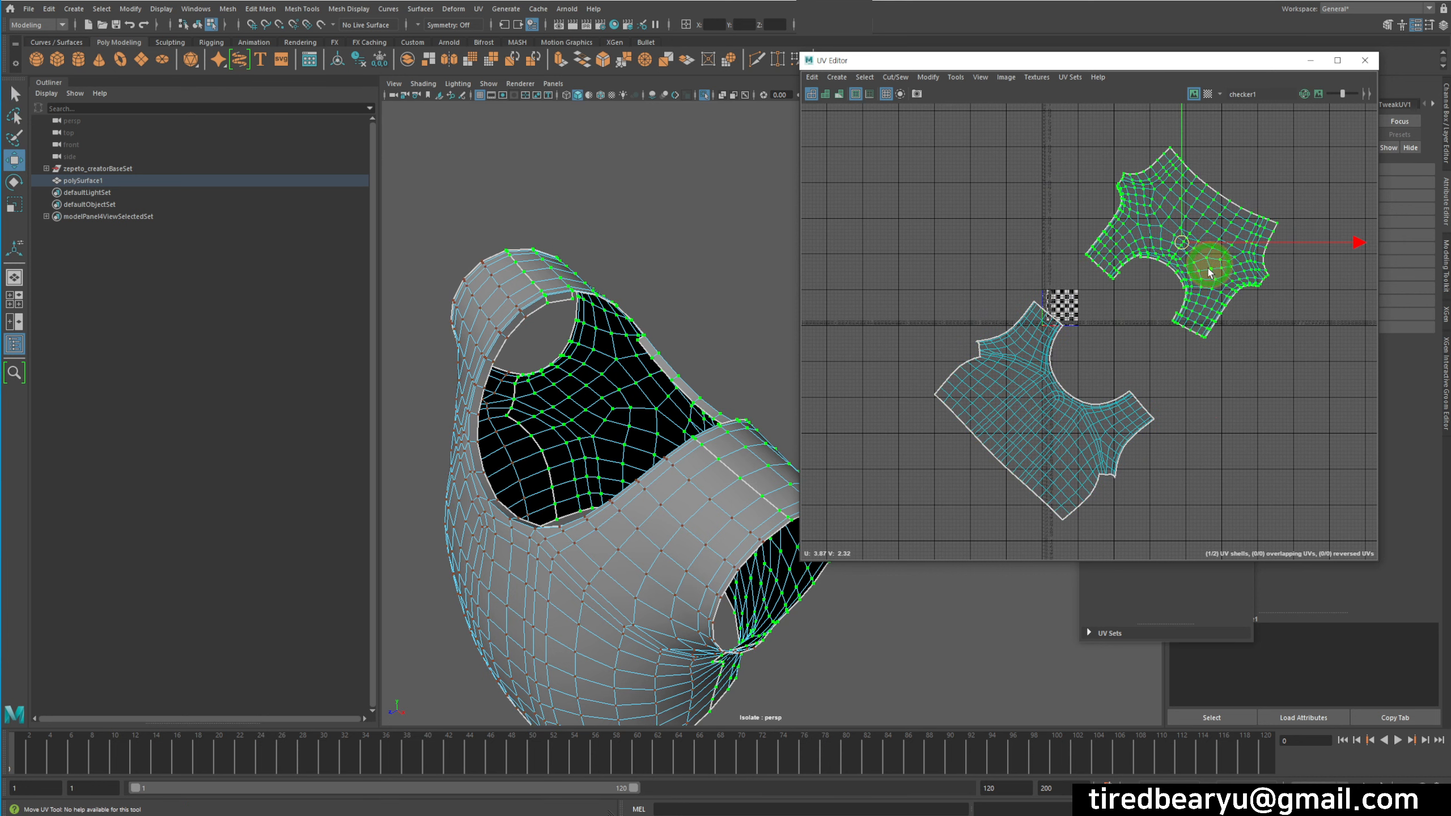
middle_drag(1209, 271, 1182, 303)
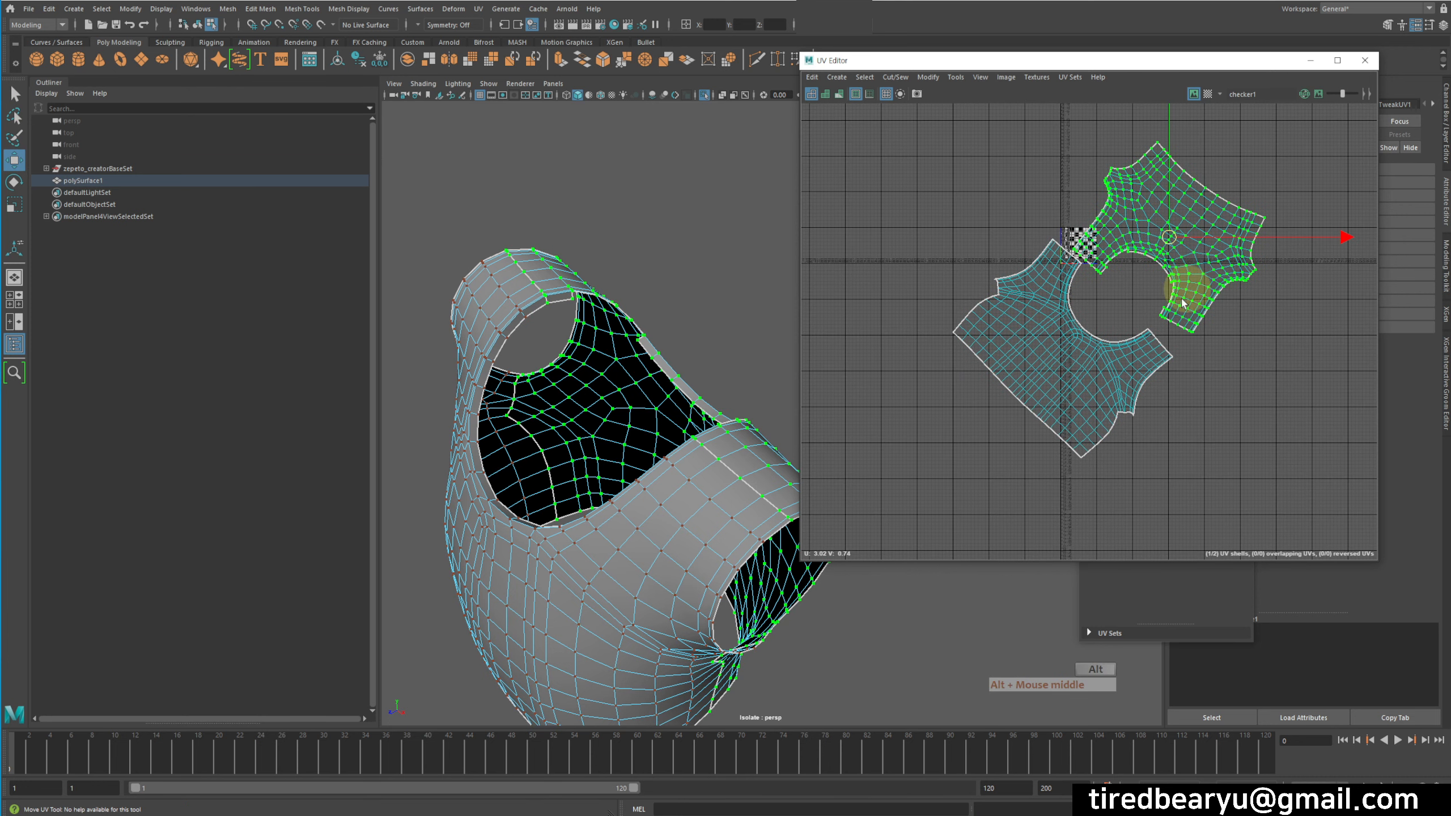
Try to lay out the shells without any UVs selected.
click(965, 157)
click(928, 77)
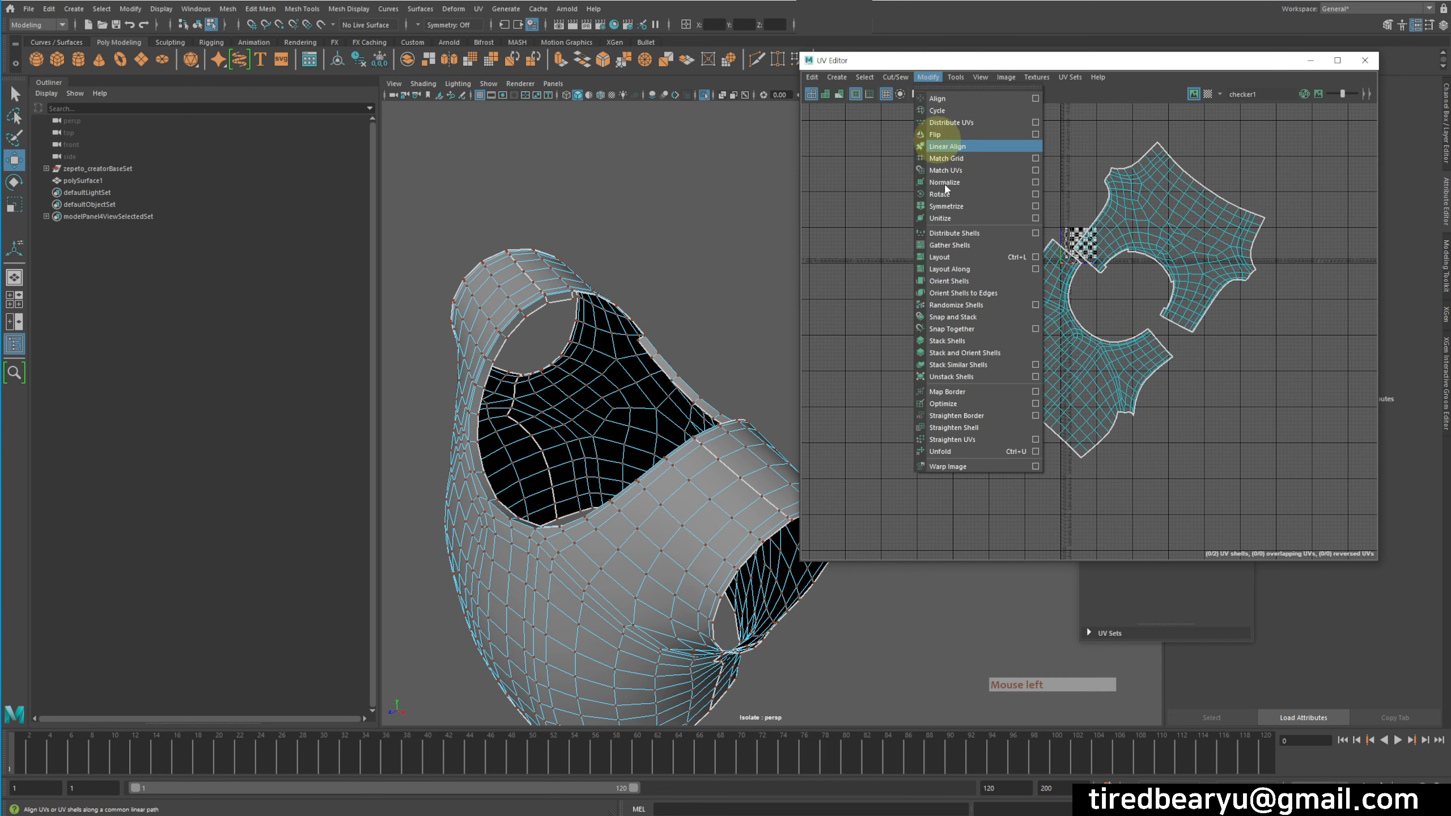
click(988, 256)
right_click(1042, 280)
right_drag(1043, 277, 1090, 284)
alt+right_drag(1090, 284, 1017, 246)
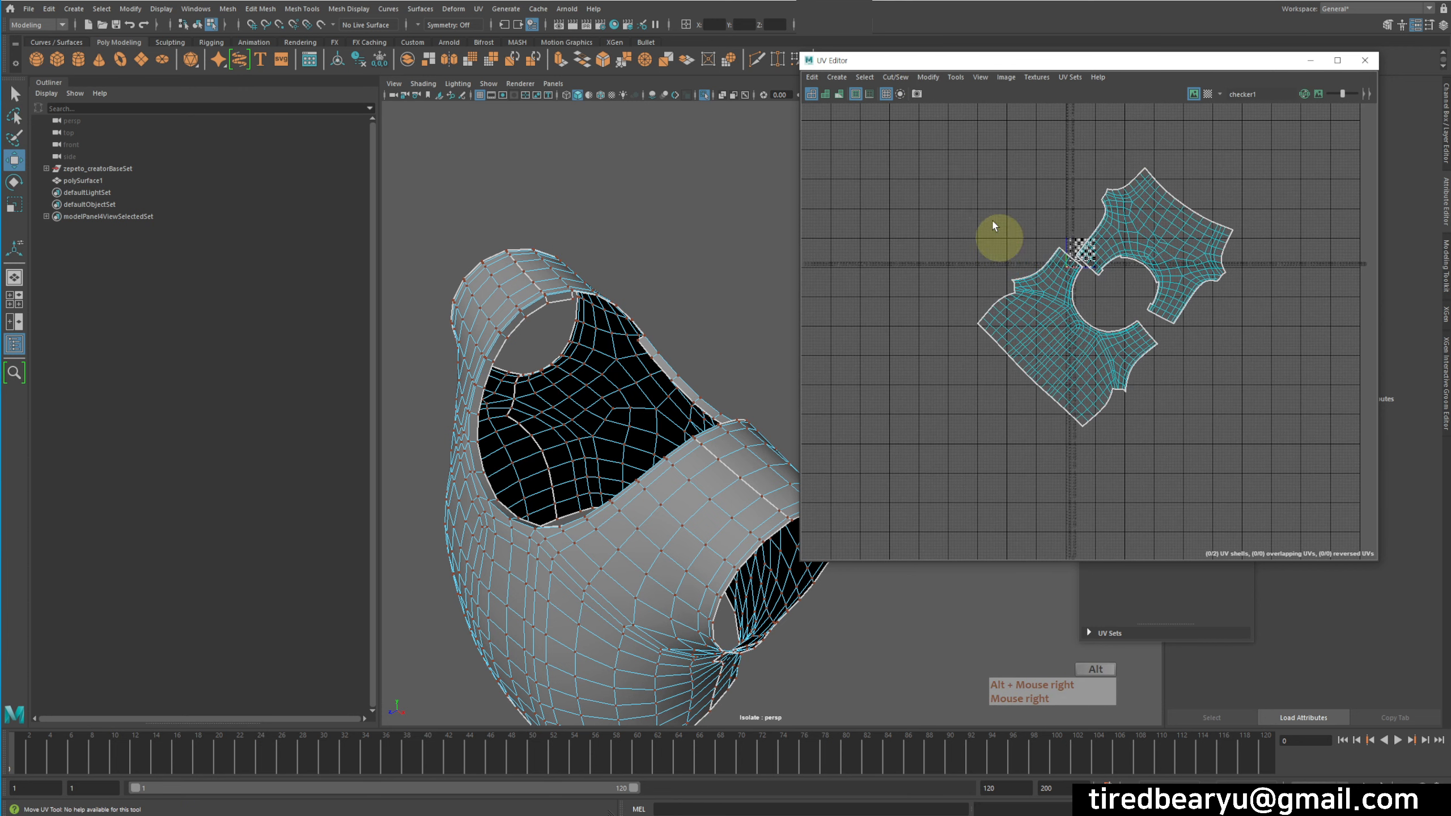
Select all UVs of both shells and lay them out inside the 0–1 UV tile.
drag(935, 149, 1353, 554)
key(g)
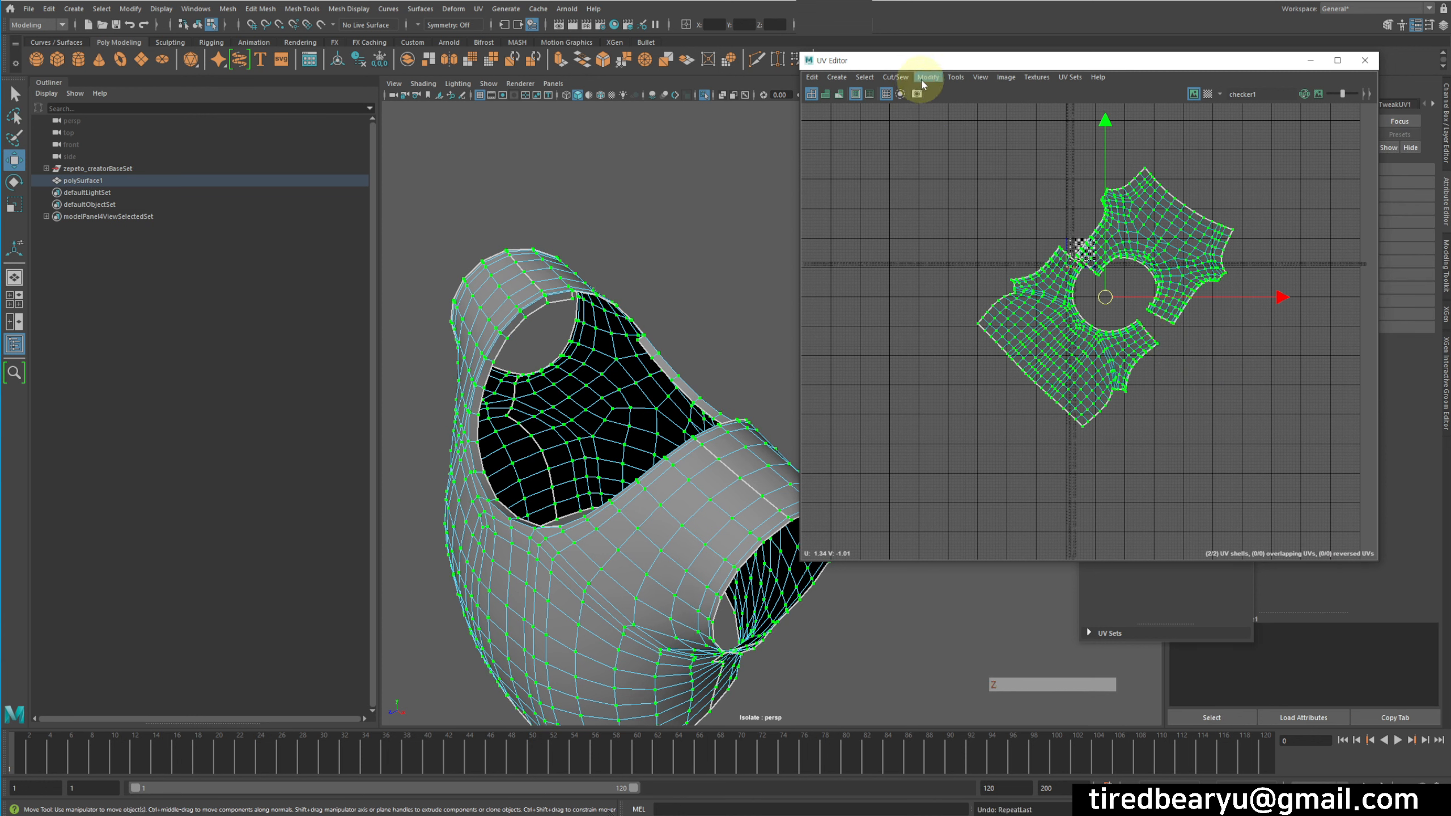
click(928, 77)
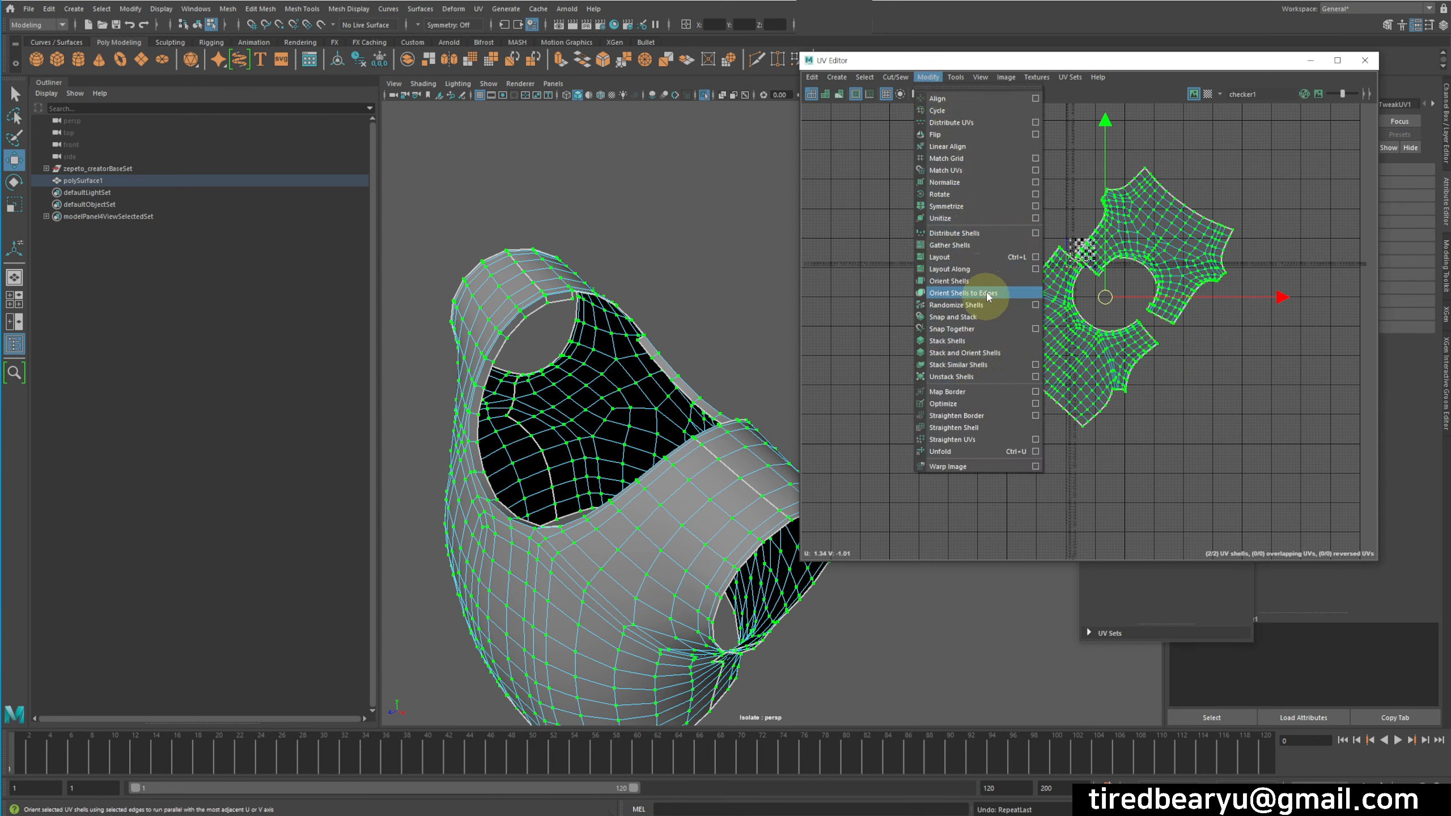
click(984, 257)
ctrl+alt+drag(1061, 279, 1118, 295)
ctrl+alt+drag(985, 202, 1192, 454)
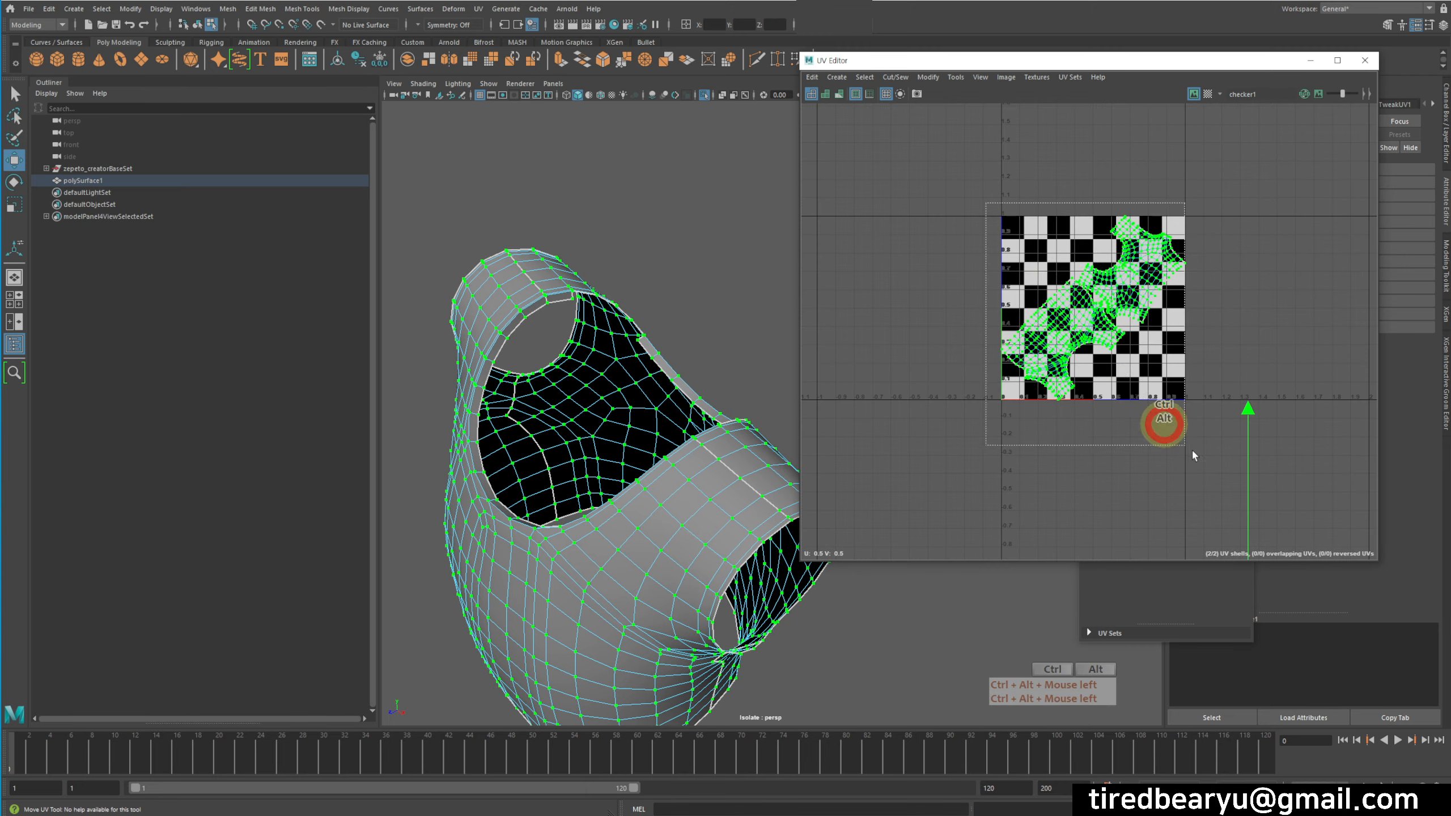
alt+middle_drag(1125, 394, 1148, 373)
Return the shirt to object selection and display it shaded with its checker texture.
alt+drag(471, 564, 552, 511)
right_drag(563, 511, 602, 489)
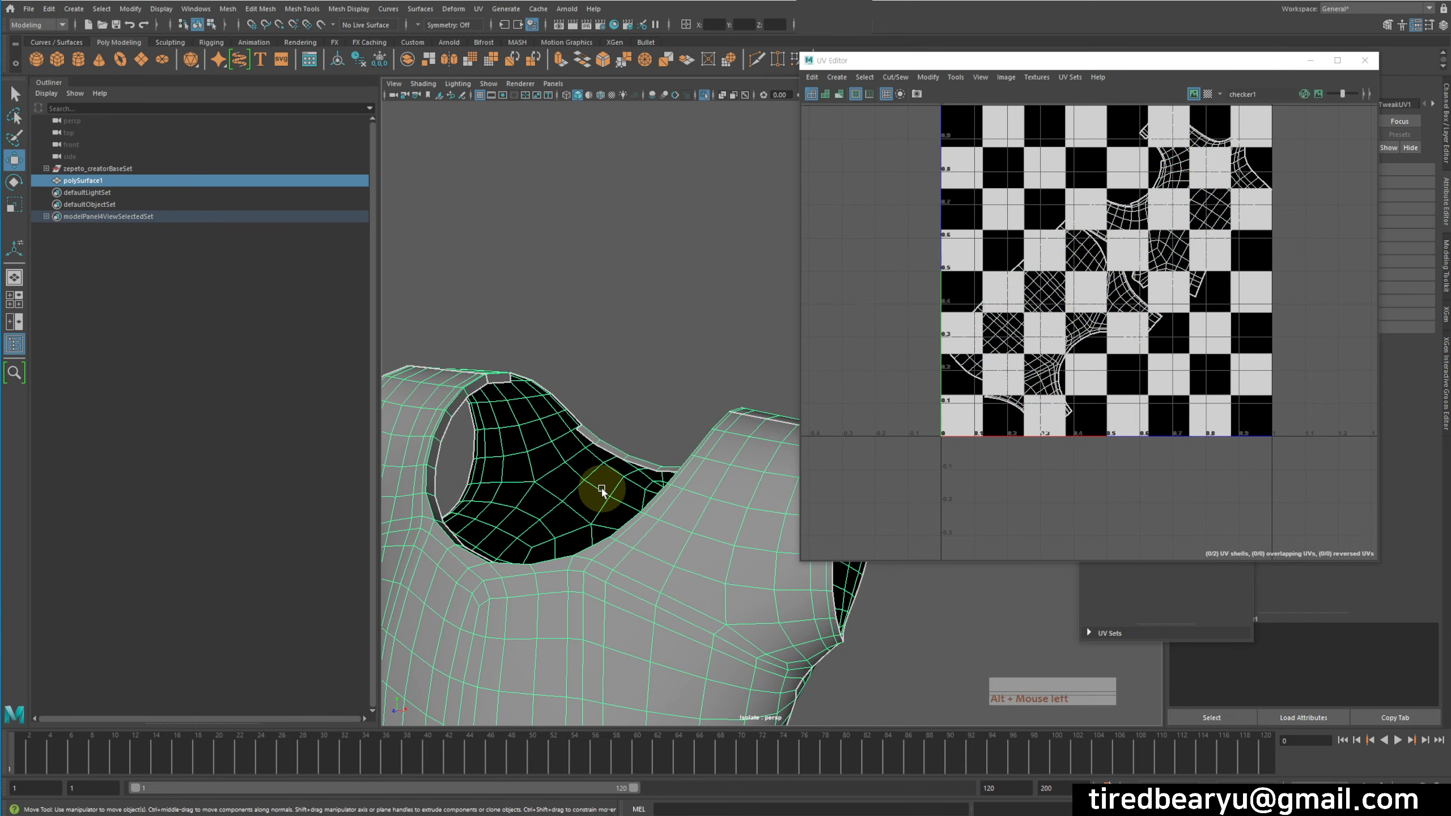
alt+drag(602, 490, 596, 377)
key(6)
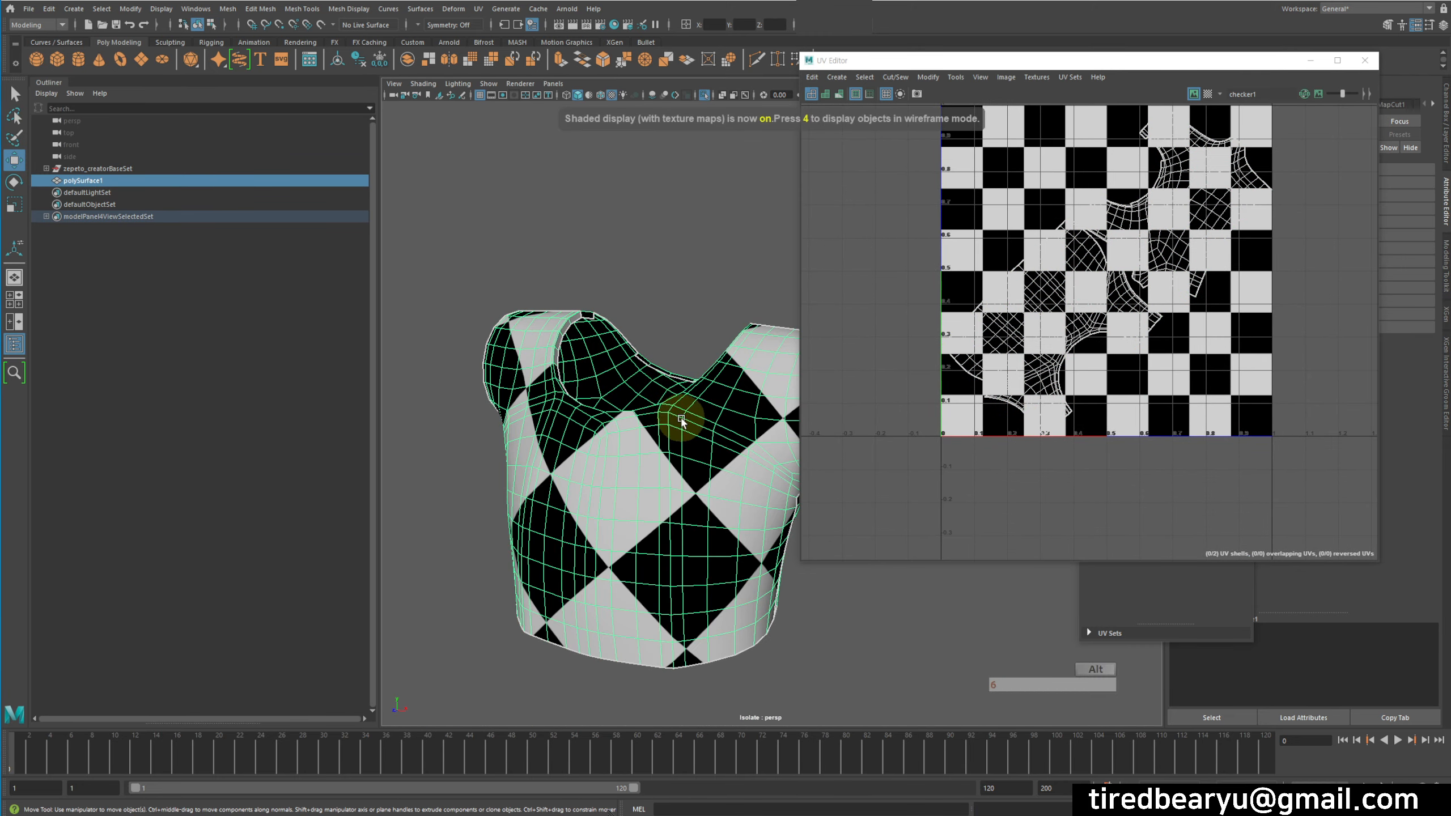
Examine the checker texture around the shirt for stretching or distortion.
alt+drag(682, 420, 688, 395)
alt+middle_drag(700, 405, 701, 374)
alt+right_drag(701, 374, 648, 375)
alt+drag(700, 398, 657, 483)
alt+middle_drag(702, 493, 742, 523)
alt+drag(748, 523, 711, 540)
alt+middle_drag(714, 541, 629, 529)
alt+drag(682, 537, 705, 556)
alt+middle_drag(706, 556, 681, 573)
alt+drag(677, 574, 629, 509)
alt+middle_drag(629, 509, 677, 516)
alt+drag(677, 515, 738, 493)
alt+middle_drag(738, 493, 638, 467)
alt+drag(638, 467, 663, 452)
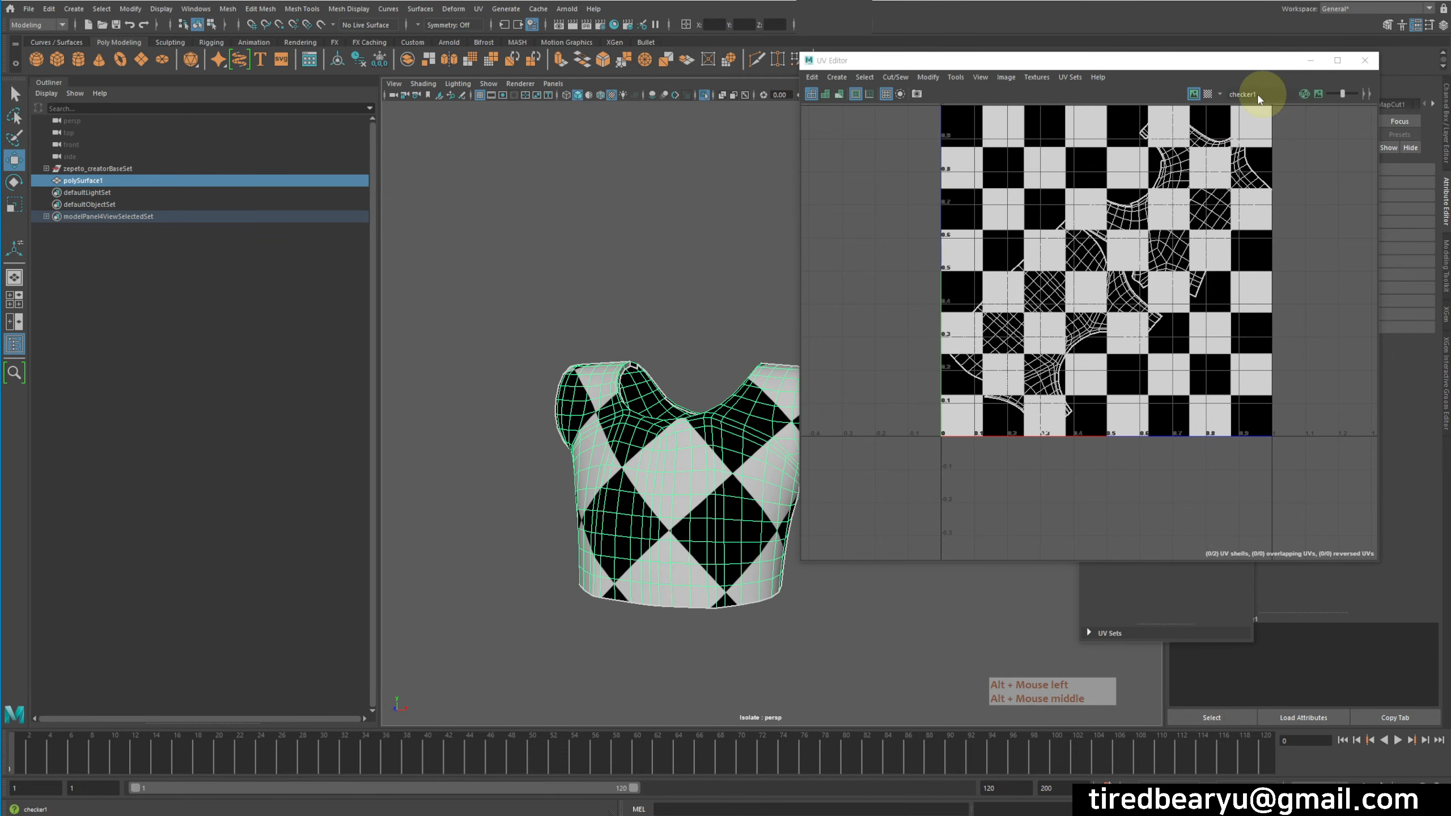
Turn on the UV checker map and inspect the finer pattern across the shirt.
click(1208, 93)
alt+drag(695, 370, 629, 389)
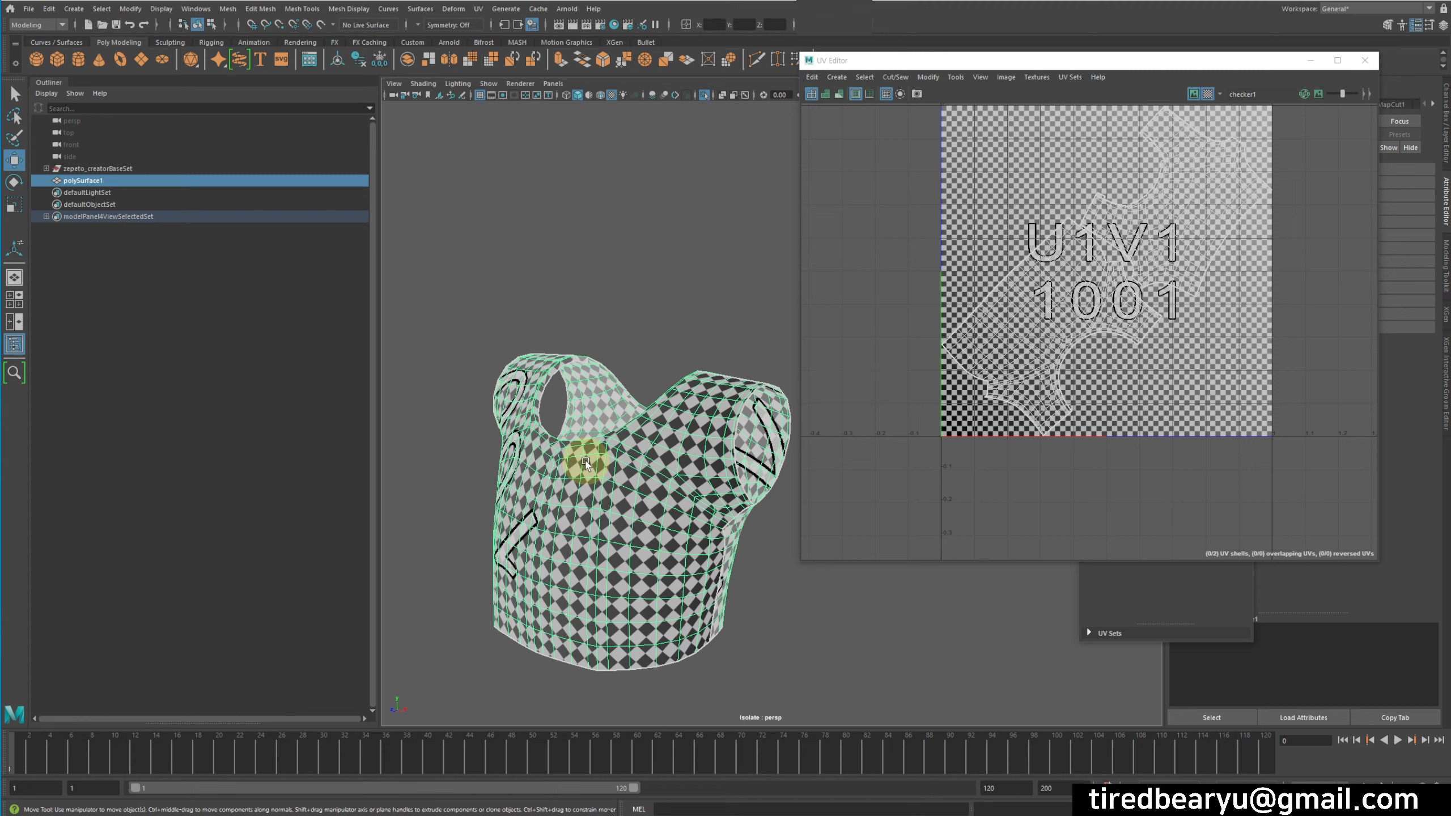
alt+middle_drag(664, 476, 655, 418)
alt+right_drag(654, 418, 697, 426)
alt+middle_drag(697, 426, 697, 363)
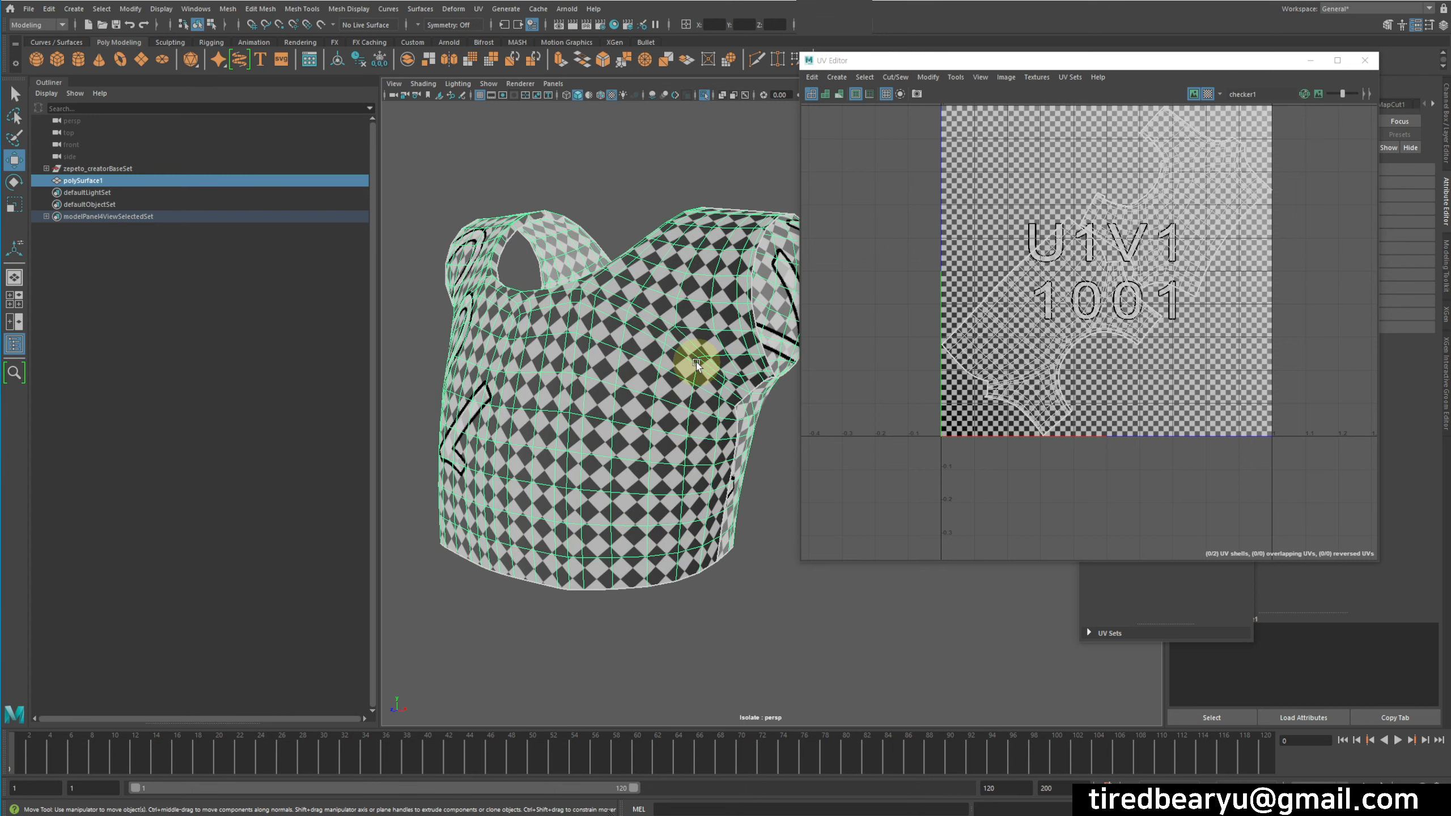